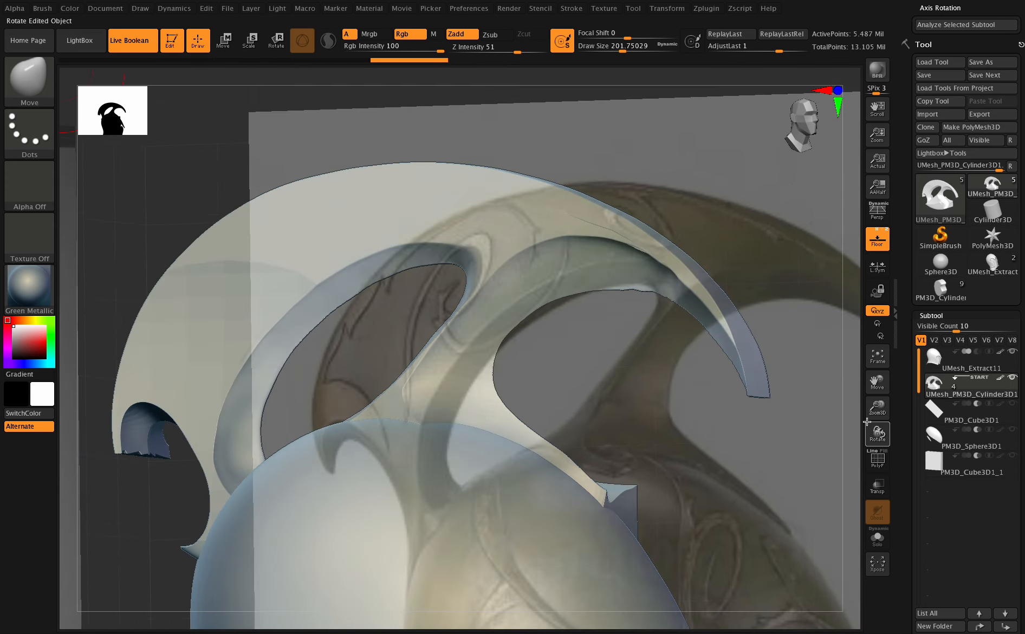
Isolate the UMesh_PM3D_Cylinder3D1 crest, show the other subtools again, and examine the crest's shape from several sides against the reference
{"action": "scroll", "coordinate": [1021, 383], "scroll_direction": "down", "scroll_amount": 5}
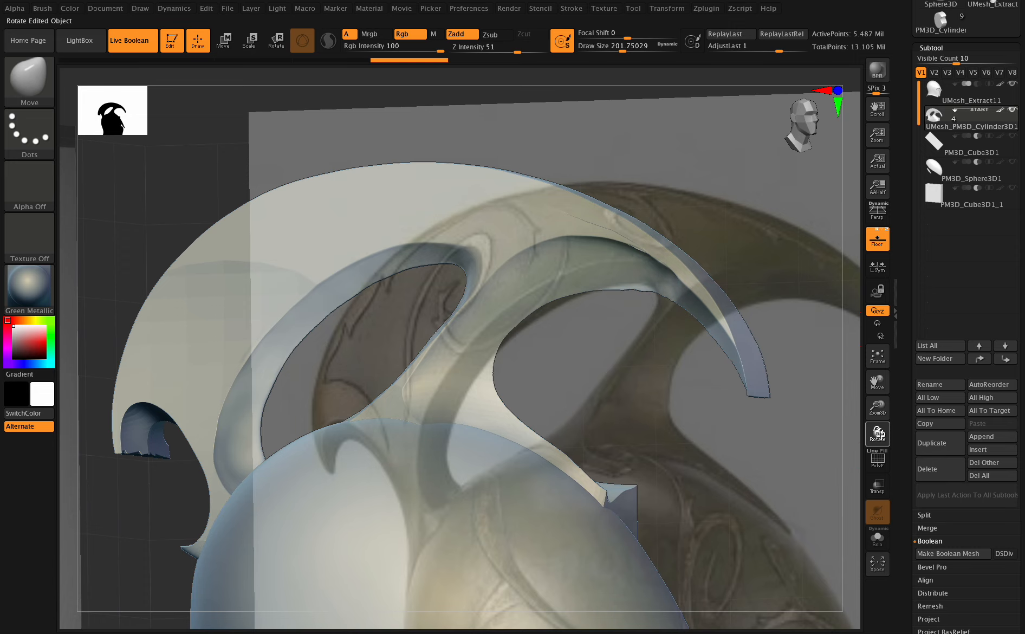
{"action": "left_click_drag", "start_coordinate": [877, 434], "coordinate": [884, 432]}
{"action": "left_click", "coordinate": [1013, 113]}
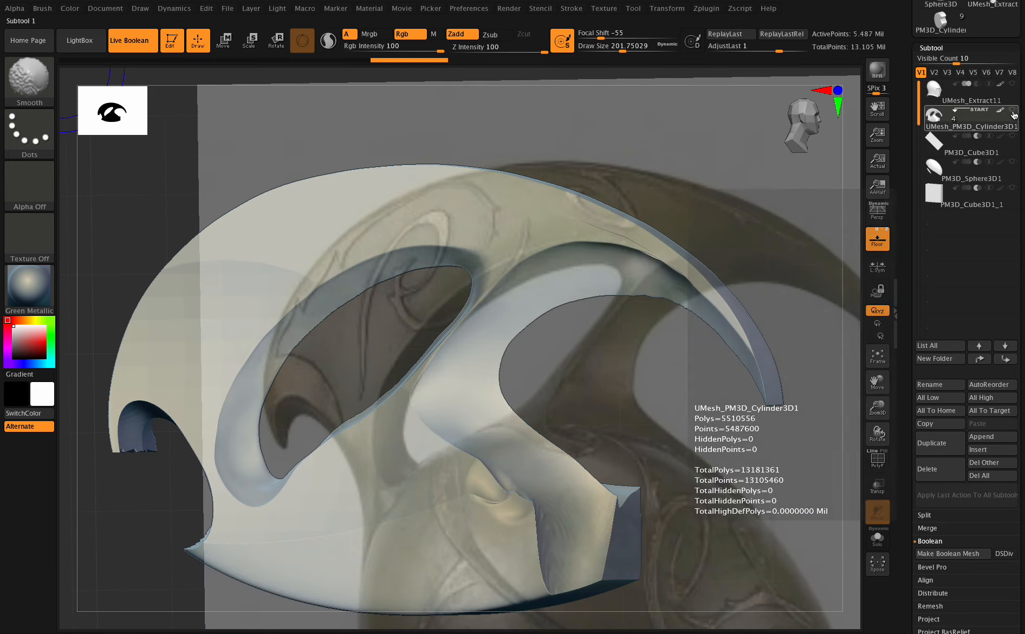
{"action": "left_click", "coordinate": [1013, 113]}
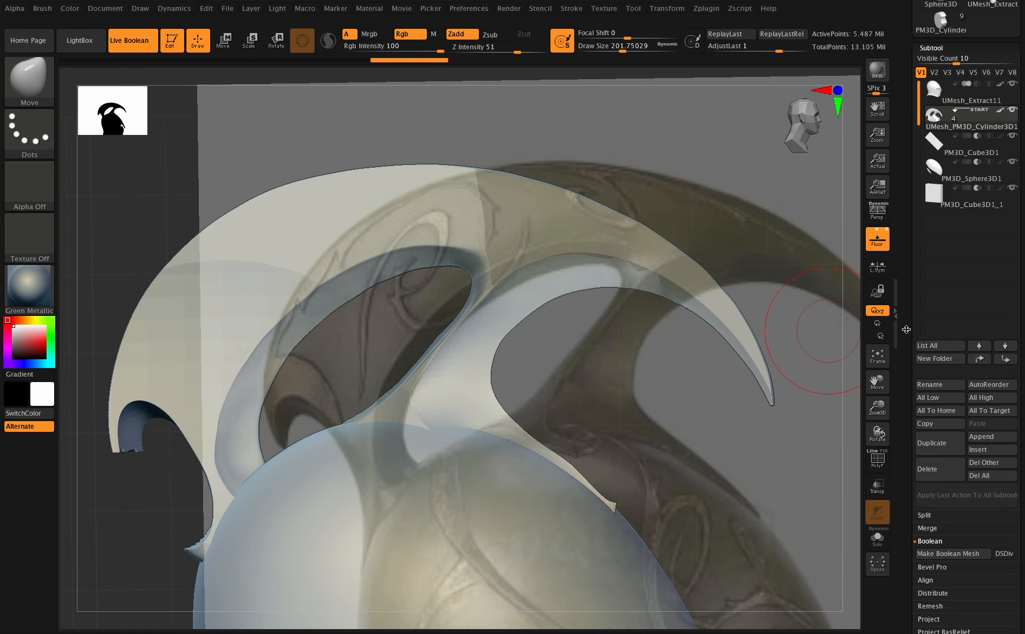
{"action": "left_click_drag", "start_coordinate": [879, 431], "coordinate": [904, 395]}
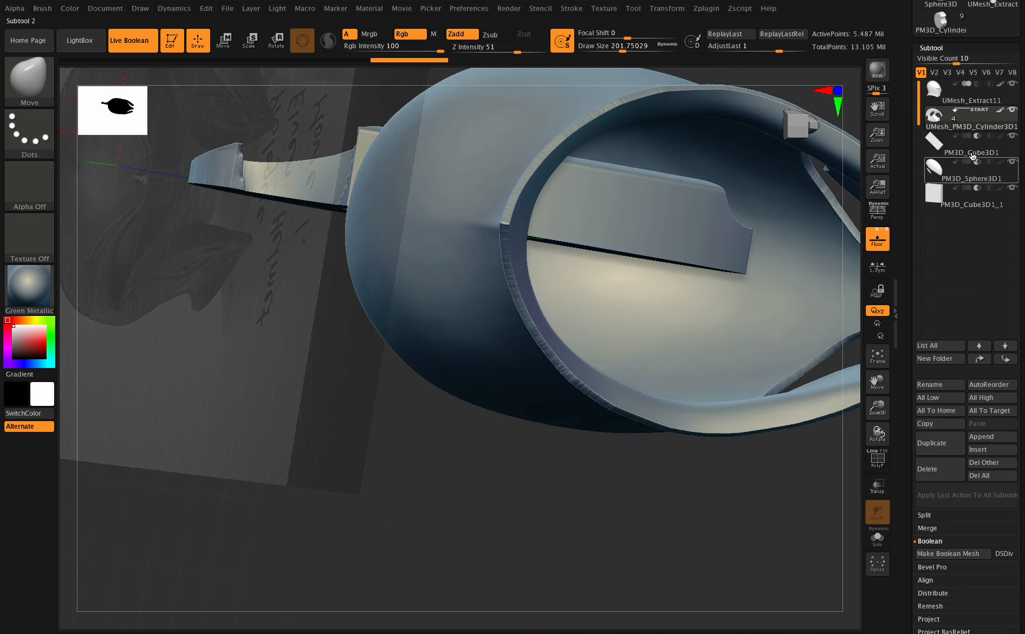
{"action": "left_click_drag", "start_coordinate": [879, 435], "coordinate": [866, 466]}
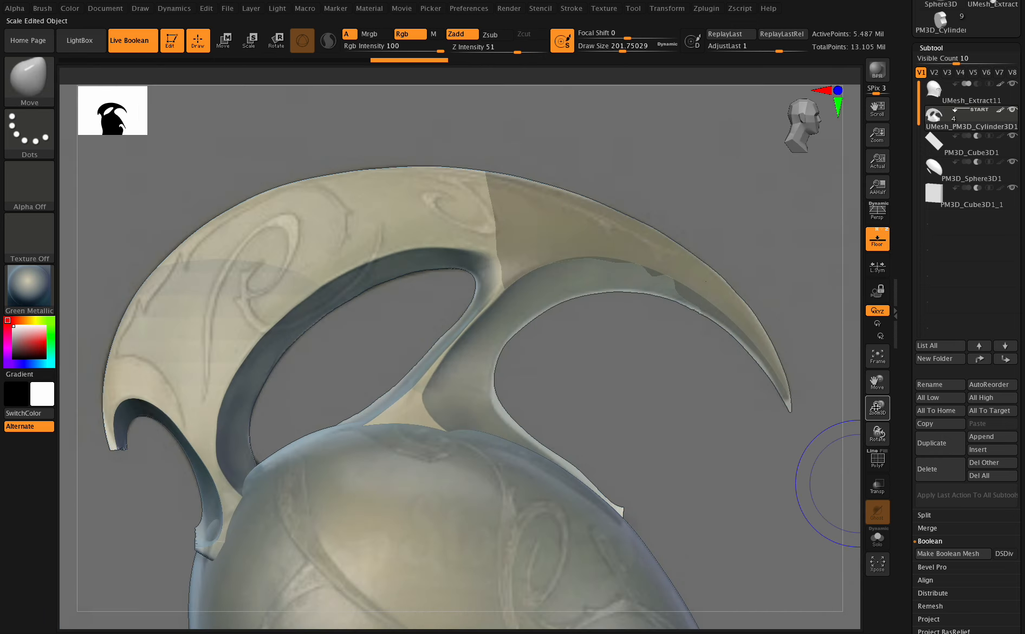
{"action": "mouse_move", "coordinate": [879, 407]}
{"action": "left_mouse_down"}
{"action": "mouse_move", "coordinate": [860, 406]}
{"action": "mouse_move", "coordinate": [878, 431]}
{"action": "mouse_move", "coordinate": [865, 430]}
{"action": "mouse_move", "coordinate": [867, 408]}
{"action": "left_mouse_up"}
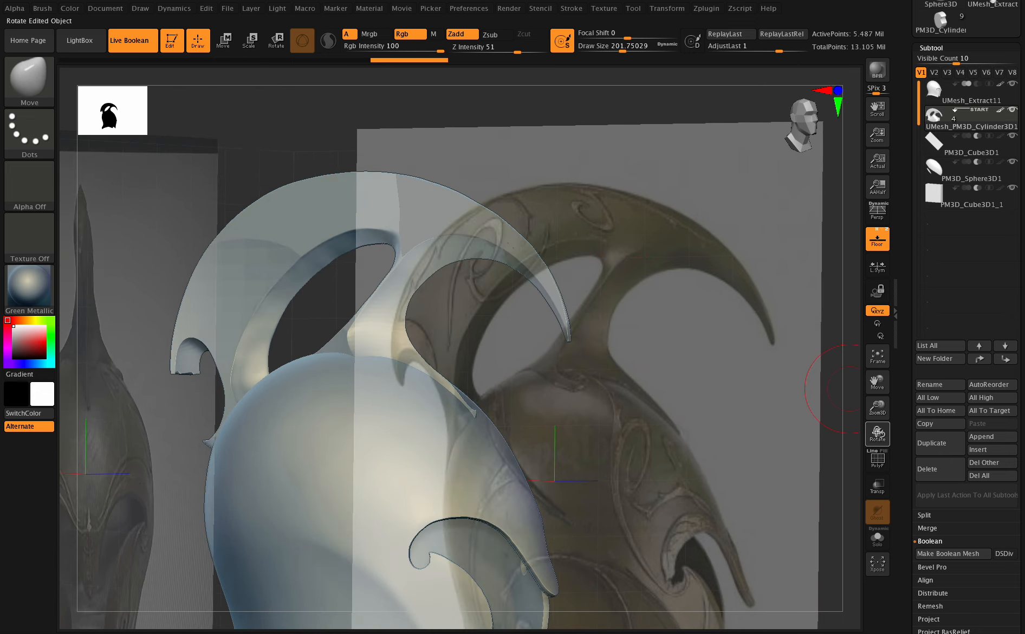
{"action": "left_click_drag", "start_coordinate": [877, 434], "coordinate": [751, 379]}
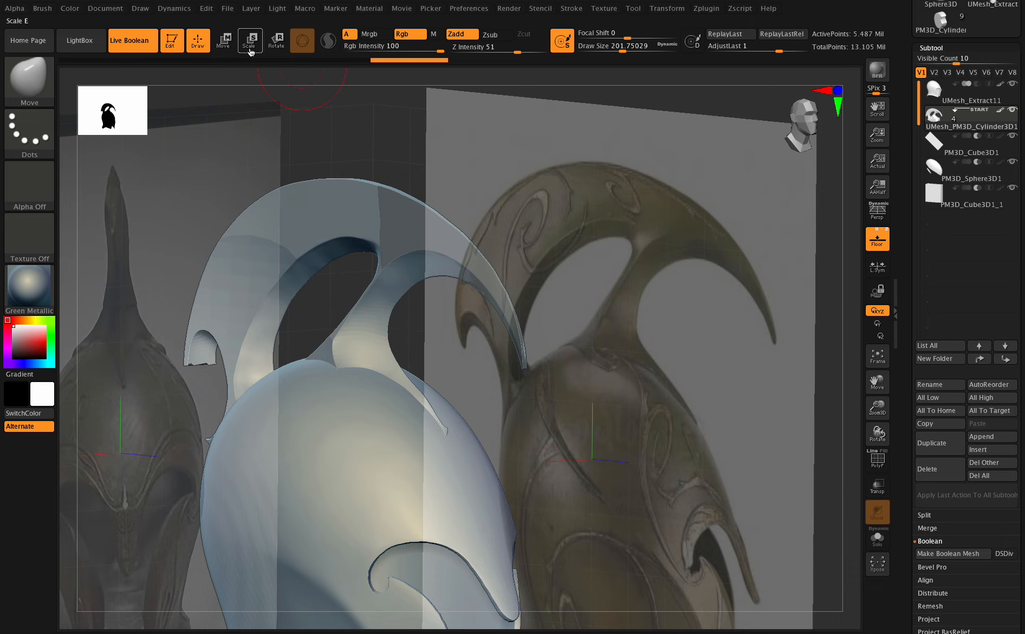
Toggle the visibility of the PM3D_Cube3D1_1 cutter to compare the helmet crest with and without its cut
{"action": "left_click", "coordinate": [1012, 189]}
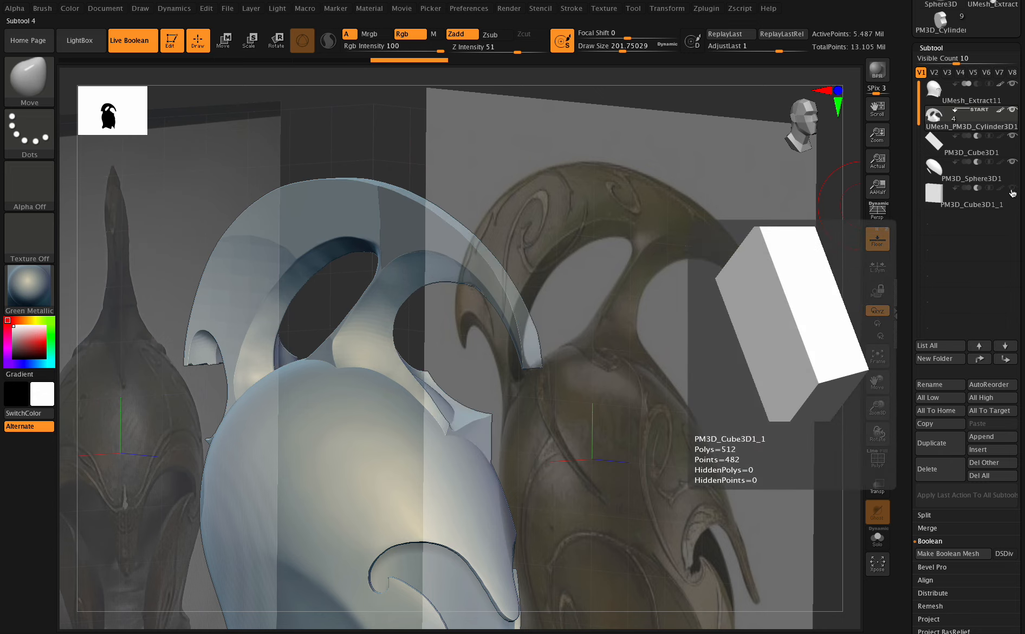
{"action": "left_click_drag", "start_coordinate": [873, 432], "coordinate": [882, 315]}
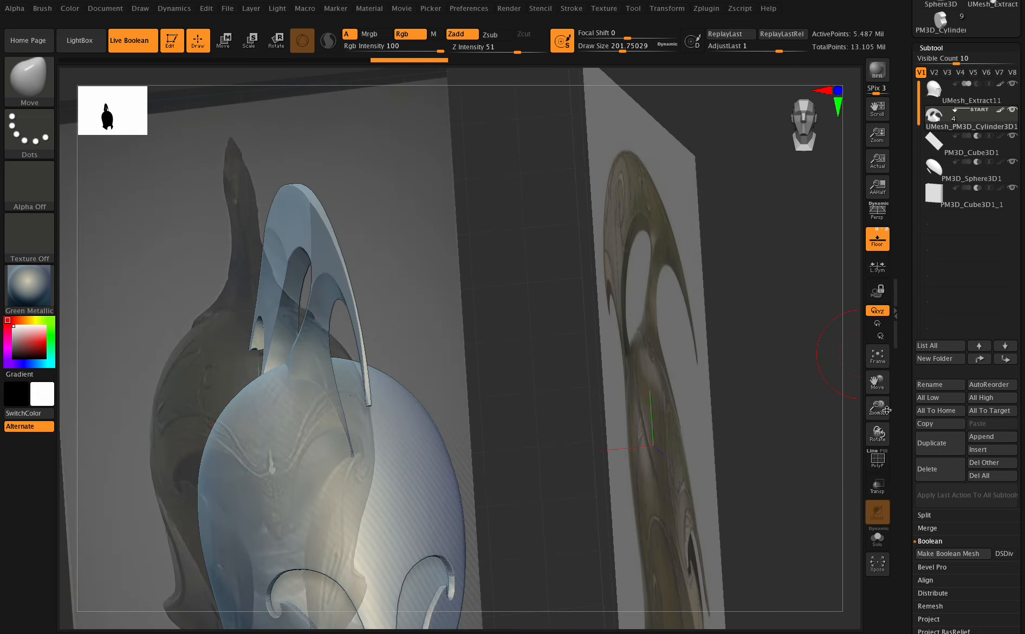
{"action": "left_click_drag", "start_coordinate": [880, 432], "coordinate": [885, 421]}
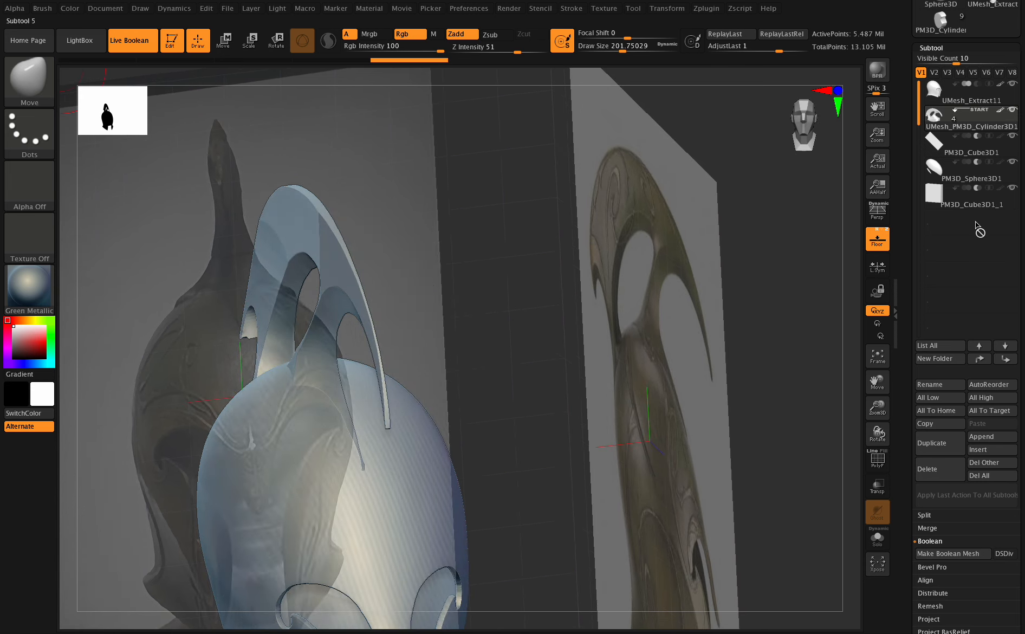
{"action": "left_click", "coordinate": [1011, 188]}
{"action": "mouse_move", "coordinate": [1010, 204]}
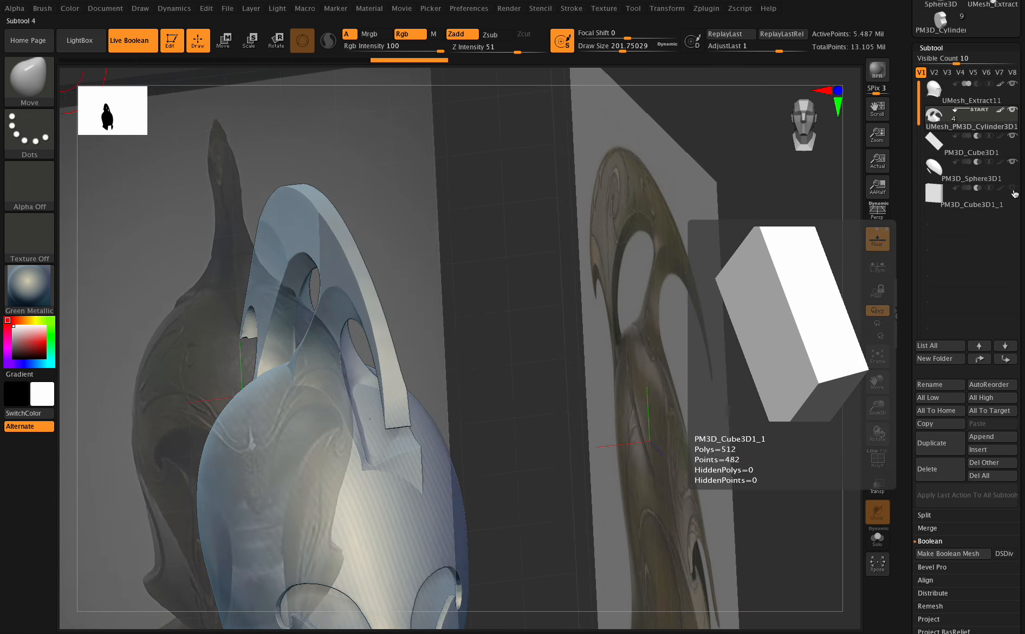
{"action": "mouse_move", "coordinate": [877, 434]}
{"action": "left_mouse_down"}
{"action": "mouse_move", "coordinate": [876, 407]}
{"action": "mouse_move", "coordinate": [877, 430]}
{"action": "mouse_move", "coordinate": [875, 413]}
{"action": "mouse_move", "coordinate": [891, 426]}
{"action": "left_mouse_up"}
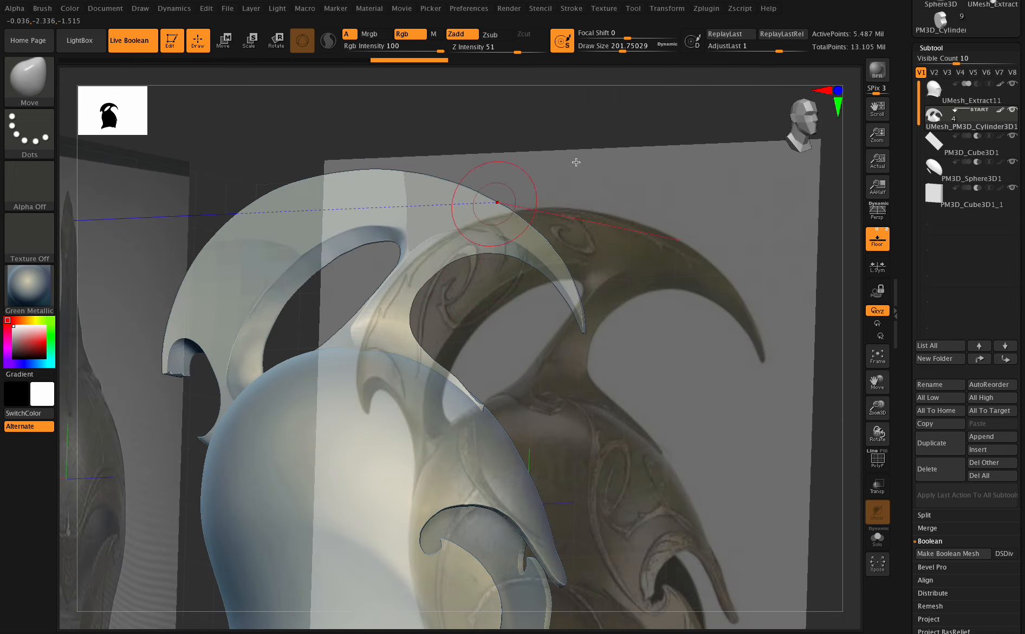
{"action": "left_click_drag", "start_coordinate": [866, 410], "coordinate": [895, 438]}
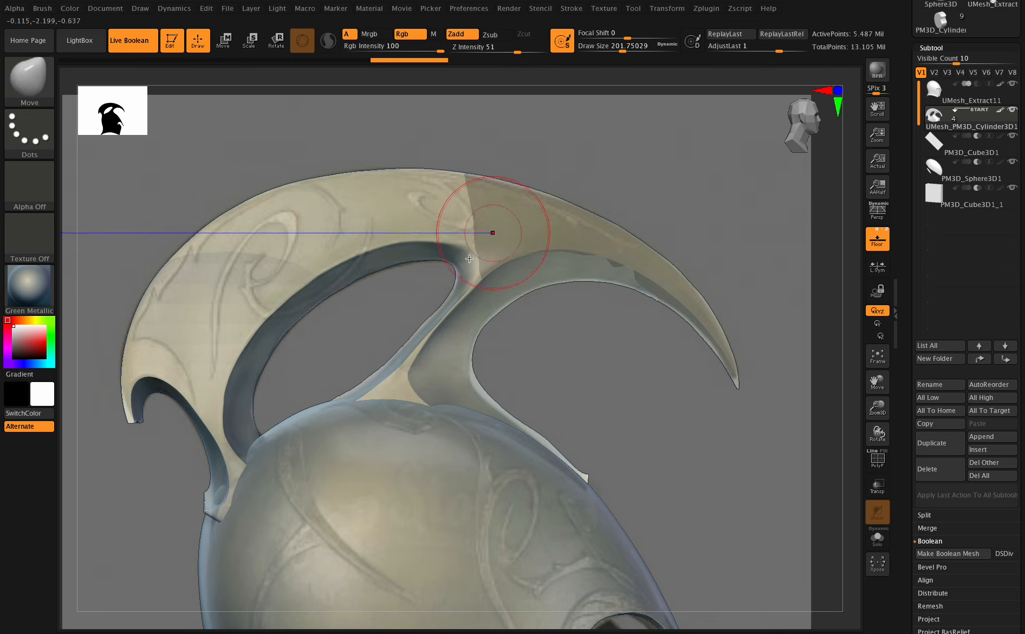
{"action": "left_click_drag", "start_coordinate": [877, 430], "coordinate": [856, 405]}
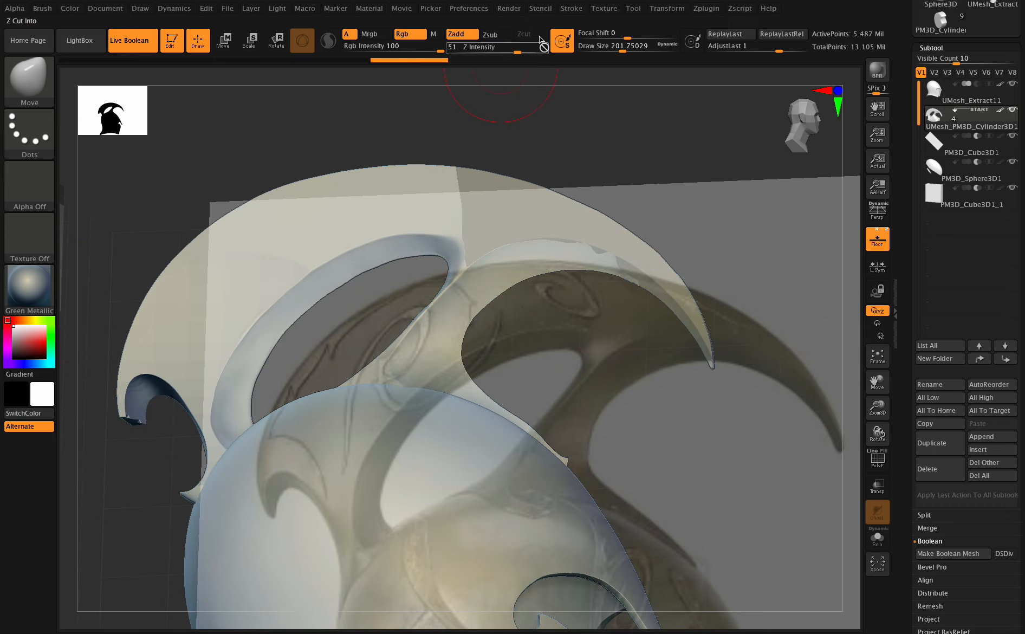
Set the brush draw size to about 100.8
{"action": "left_click_drag", "start_coordinate": [624, 48], "coordinate": [611, 49]}
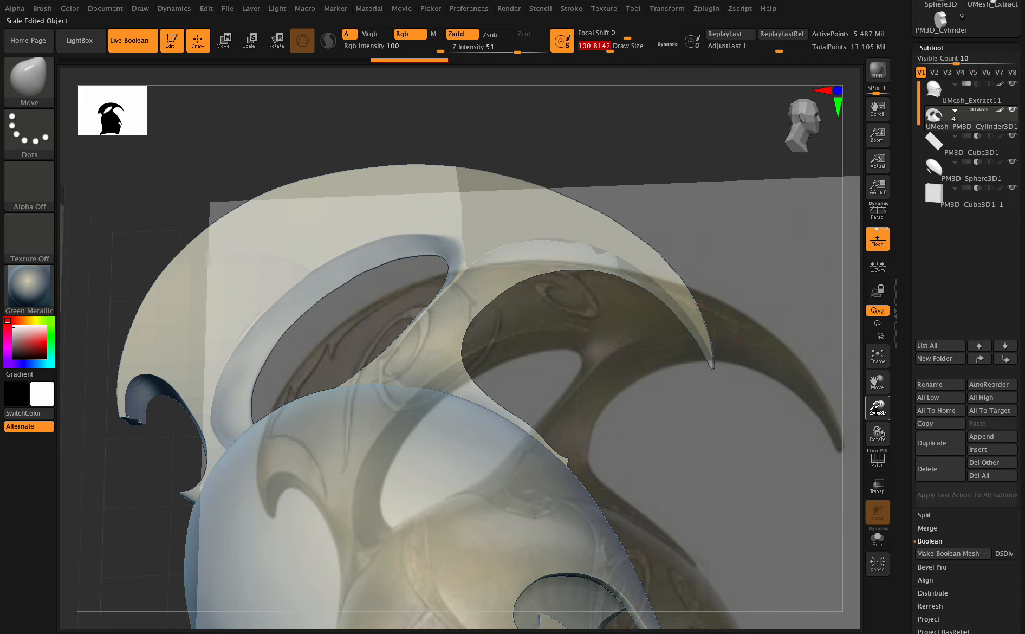
{"action": "left_click_drag", "start_coordinate": [876, 411], "coordinate": [877, 431]}
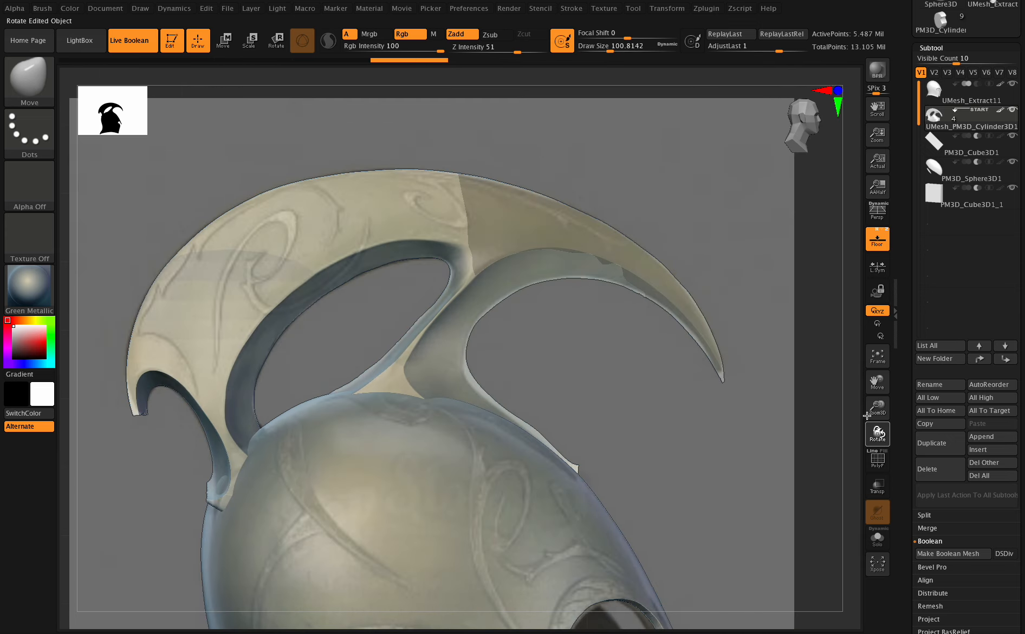
{"action": "mouse_move", "coordinate": [879, 380]}
{"action": "left_mouse_down"}
{"action": "mouse_move", "coordinate": [843, 374]}
{"action": "mouse_move", "coordinate": [861, 397]}
{"action": "mouse_move", "coordinate": [863, 429]}
{"action": "mouse_move", "coordinate": [849, 387]}
{"action": "left_mouse_up"}
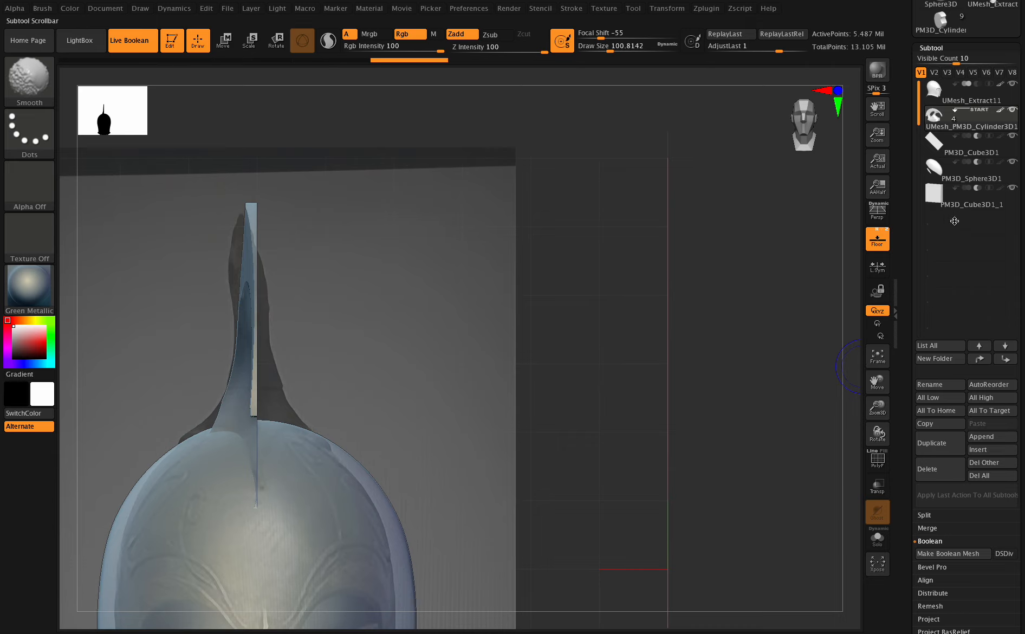
Switch the PM3D_Cube3D1_1 subtool to additive boolean mode and activate the Move transform gizmo
{"action": "left_click", "coordinate": [967, 189]}
{"action": "left_click_drag", "start_coordinate": [876, 406], "coordinate": [894, 464]}
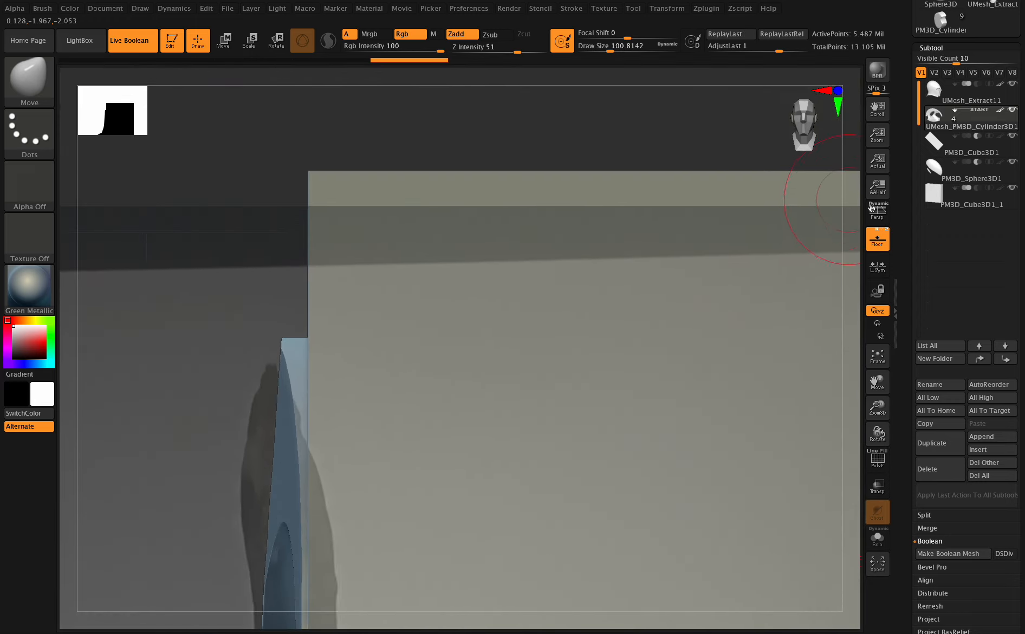
{"action": "key", "text": "w"}
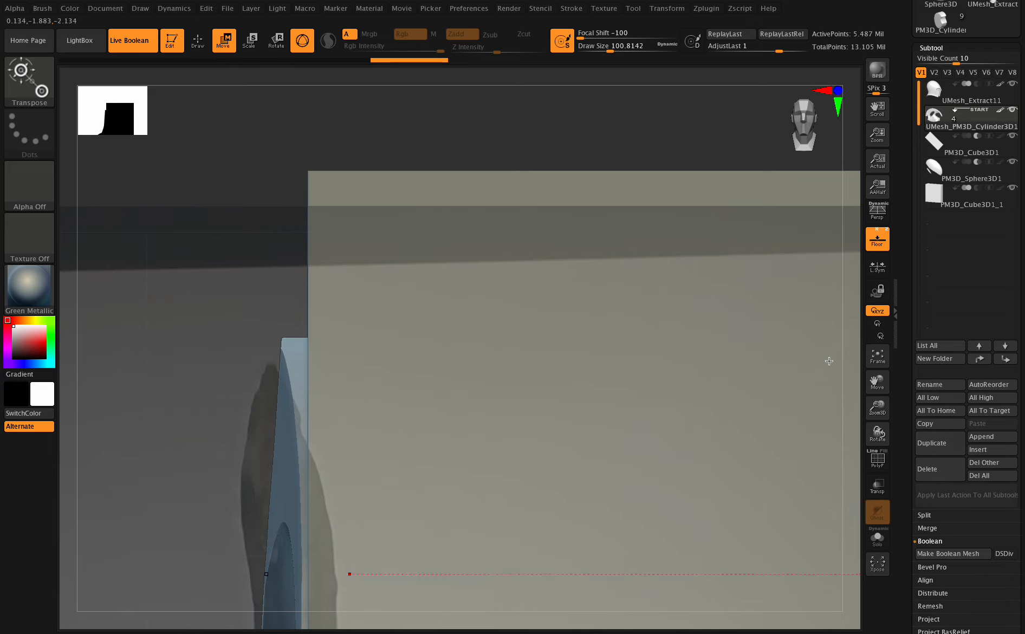
{"action": "left_click_drag", "start_coordinate": [878, 406], "coordinate": [877, 386]}
{"action": "left_click", "coordinate": [877, 356]}
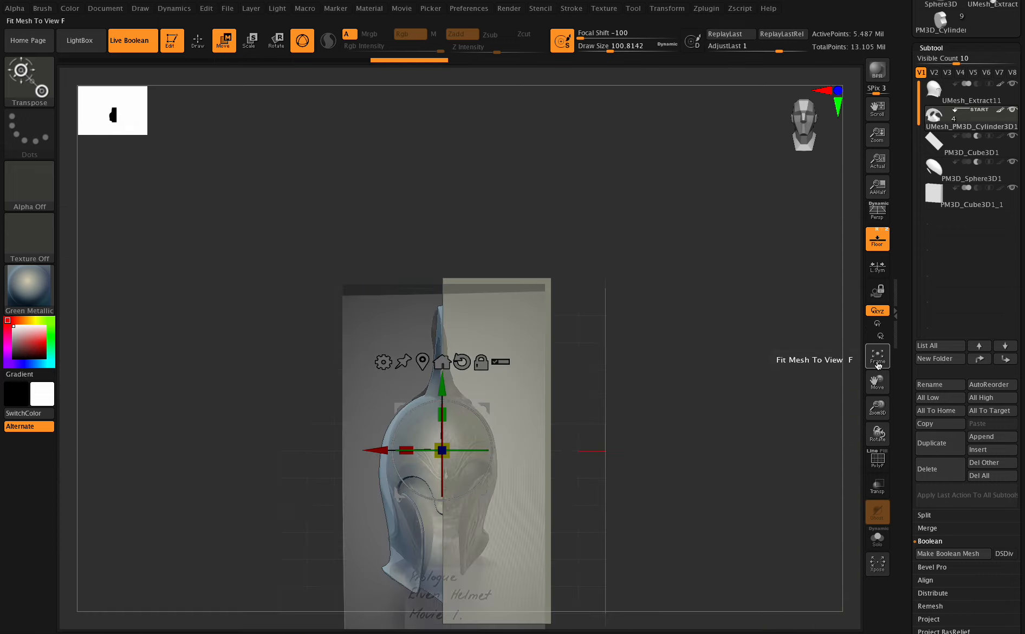
{"action": "left_click", "coordinate": [483, 370]}
{"action": "left_click_drag", "start_coordinate": [443, 385], "coordinate": [444, 220]}
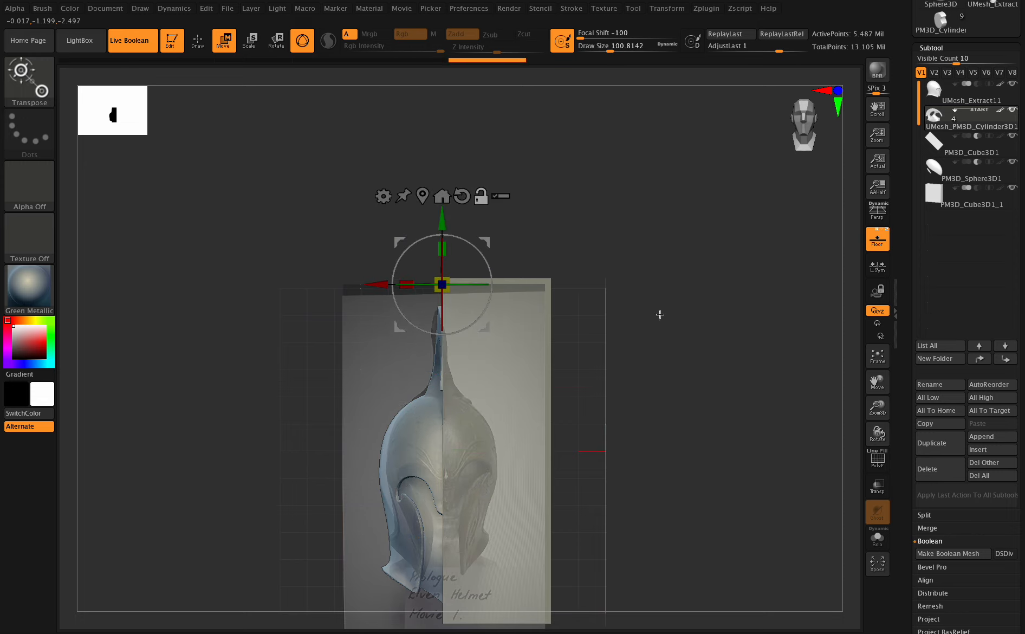
{"action": "left_click_drag", "start_coordinate": [877, 406], "coordinate": [911, 475]}
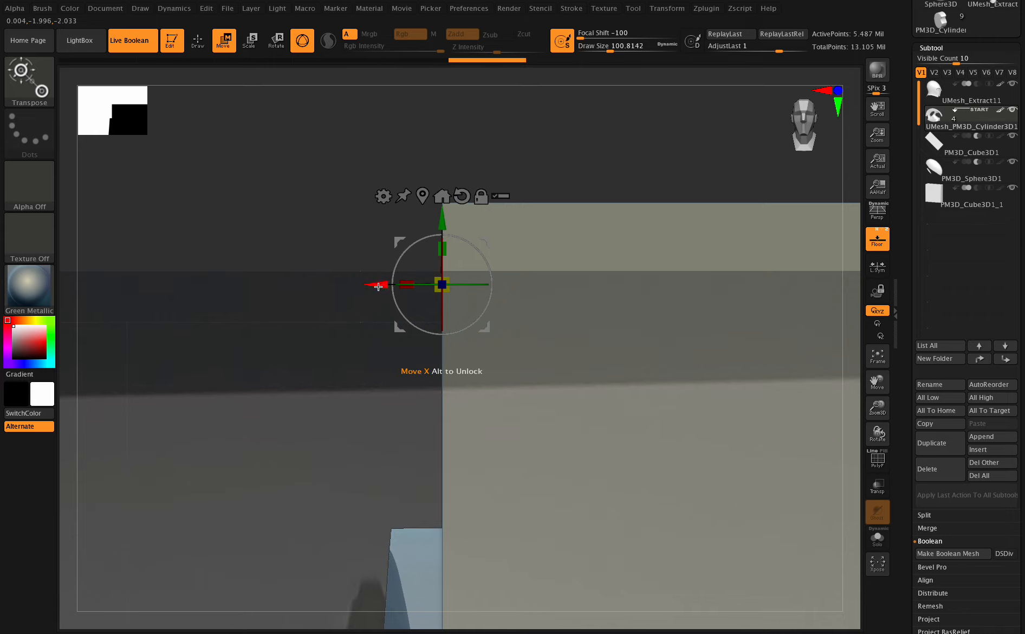
{"action": "left_click_drag", "start_coordinate": [378, 286], "coordinate": [388, 291]}
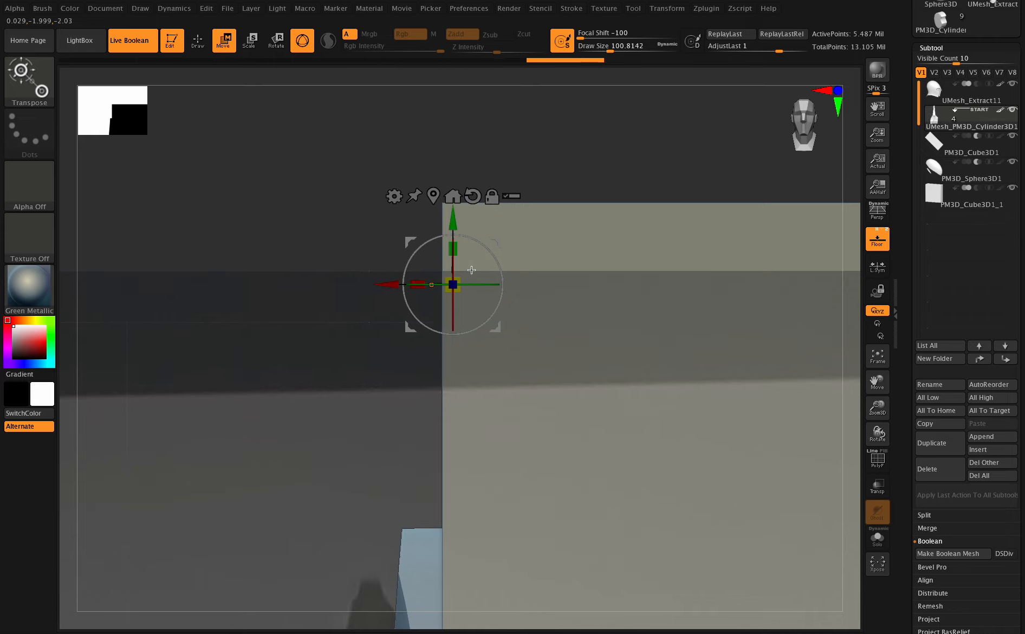
{"action": "key", "text": "ctrl+z"}
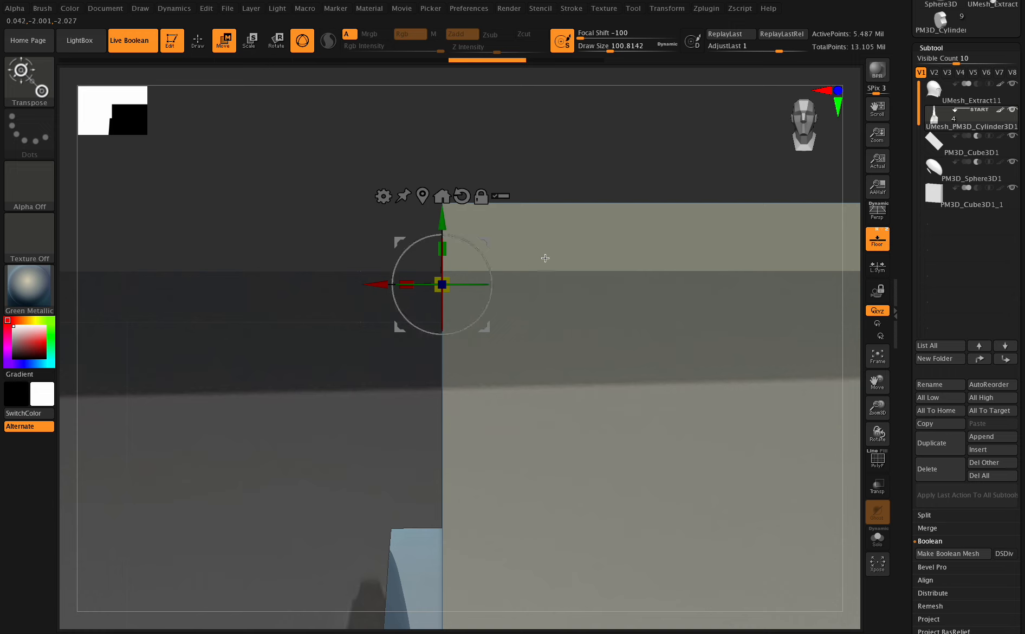
Select the PM3D_Cube3D1_1 subtool, place its gizmo near the cube's upper edge, and nudge the cube slightly along X
{"action": "left_click", "coordinate": [975, 205]}
{"action": "left_click", "coordinate": [878, 356]}
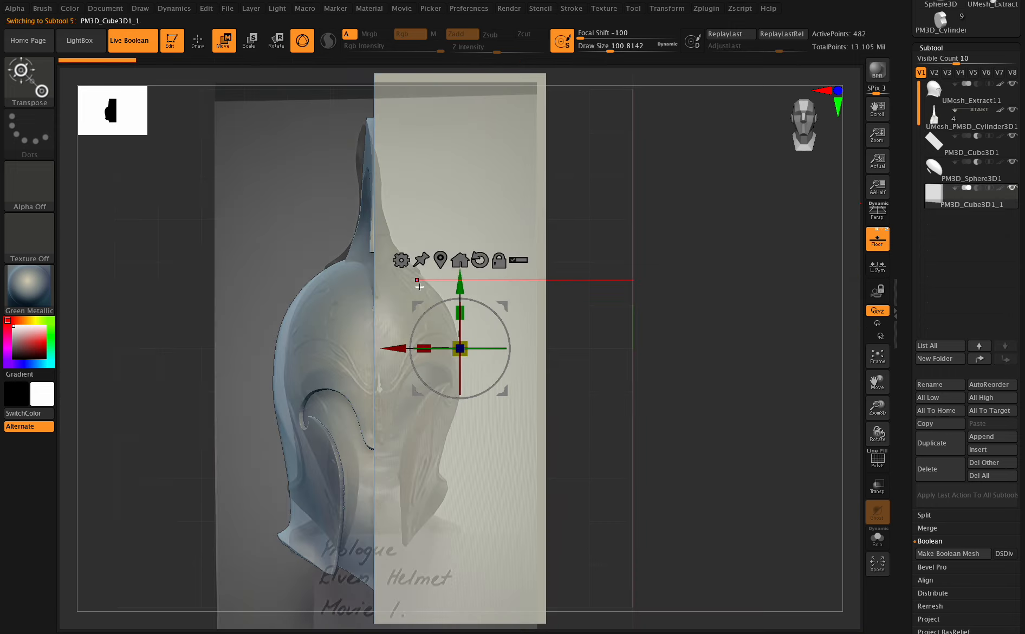
{"action": "left_click_drag", "start_coordinate": [460, 286], "coordinate": [464, 28], "text": "alt"}
{"action": "left_click_drag", "start_coordinate": [875, 380], "coordinate": [901, 628]}
{"action": "left_click_drag", "start_coordinate": [900, 439], "coordinate": [924, 485]}
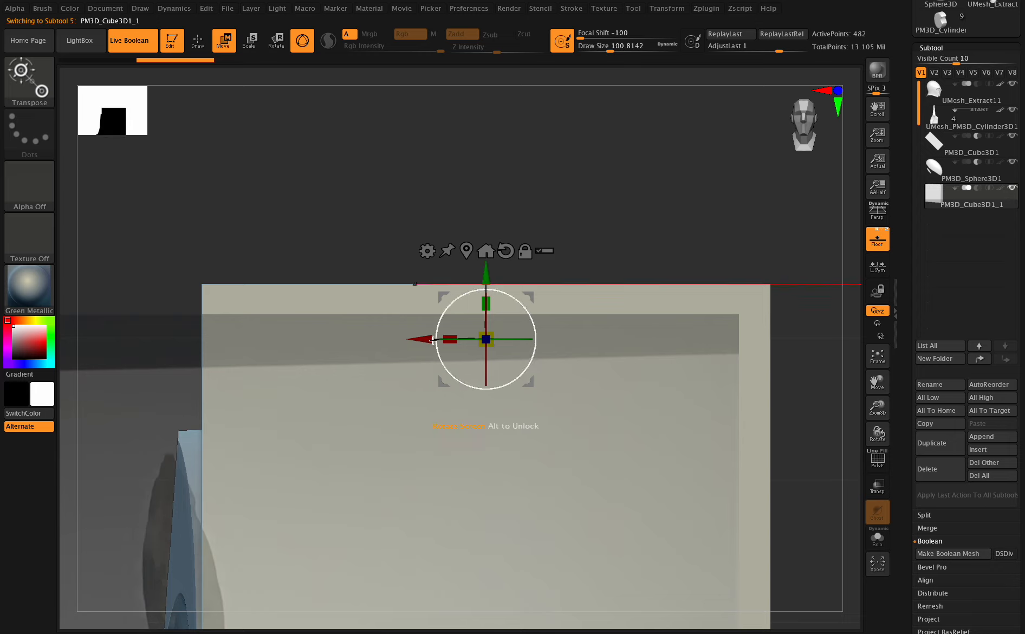
{"action": "left_click_drag", "start_coordinate": [432, 340], "coordinate": [427, 340]}
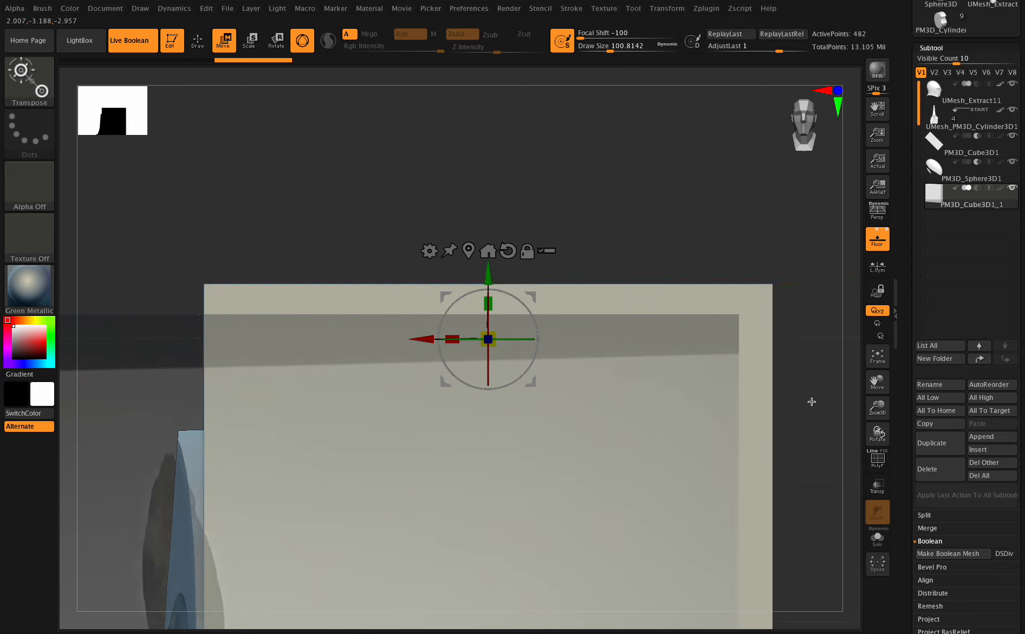
Reposition the gizmo close to the cube's edge beside the crest and nudge the cube slightly along X into the crest
{"action": "left_click_drag", "start_coordinate": [878, 408], "coordinate": [893, 425]}
{"action": "left_click_drag", "start_coordinate": [878, 382], "coordinate": [748, 215]}
{"action": "left_click_drag", "start_coordinate": [639, 290], "coordinate": [336, 290]}
{"action": "left_click_drag", "start_coordinate": [877, 407], "coordinate": [911, 449]}
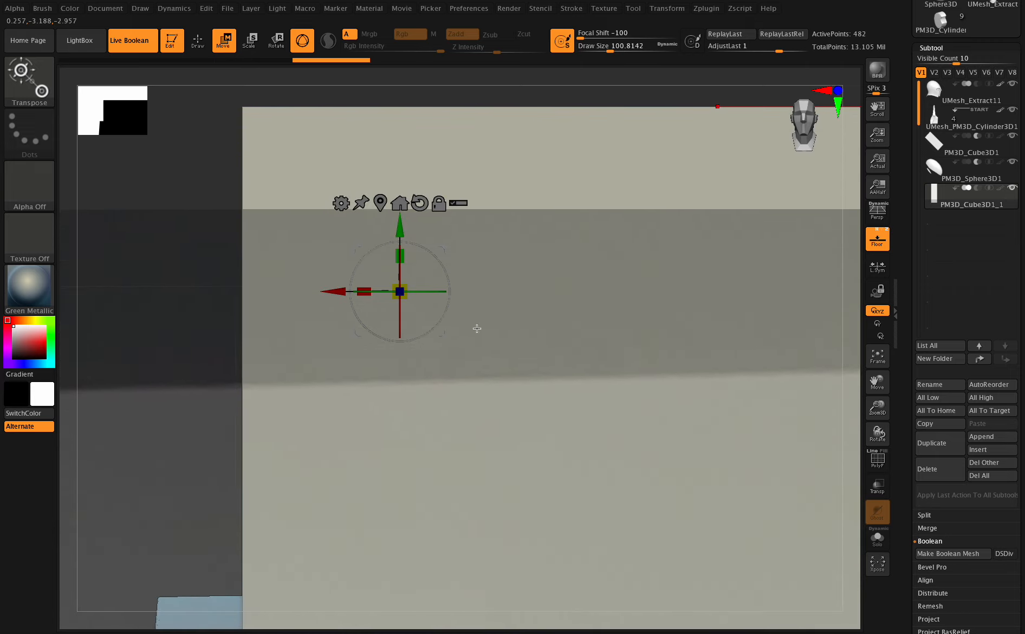
{"action": "left_click_drag", "start_coordinate": [338, 291], "coordinate": [331, 292]}
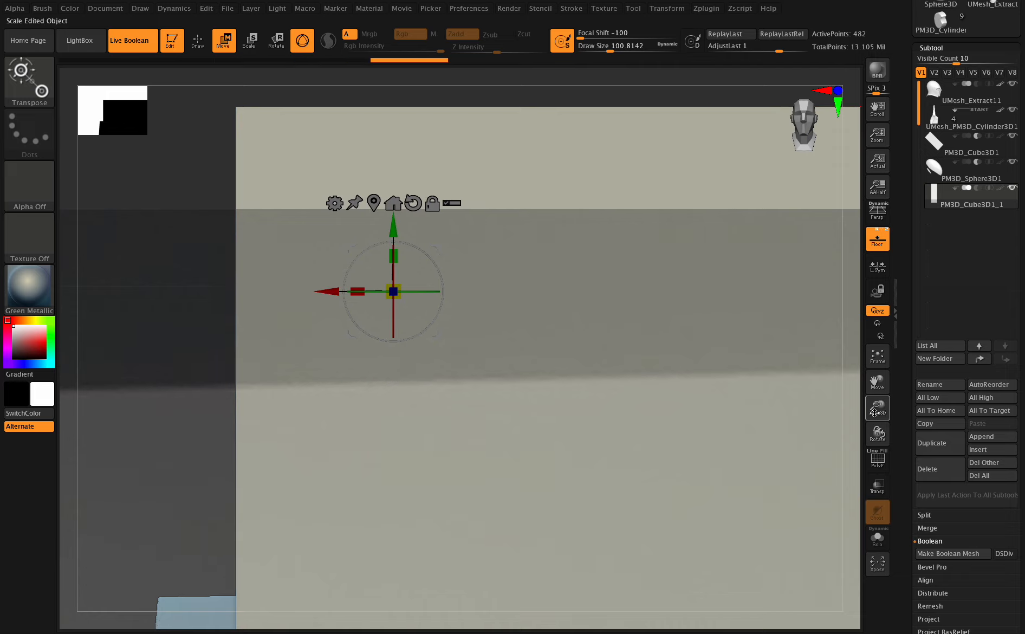
{"action": "left_click_drag", "start_coordinate": [874, 413], "coordinate": [882, 450]}
{"action": "left_click", "coordinate": [878, 363]}
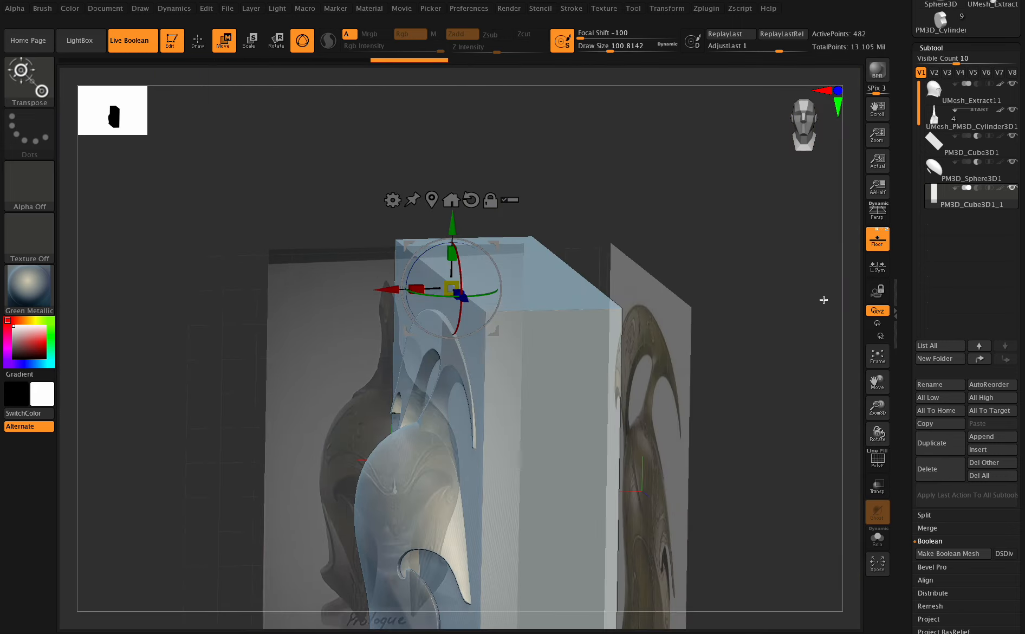
Check the crest's thickness against the cube's face and select the PM3D_Sphere3D1 subtool
{"action": "left_click_drag", "start_coordinate": [877, 407], "coordinate": [870, 391]}
{"action": "left_click_drag", "start_coordinate": [880, 338], "coordinate": [895, 204]}
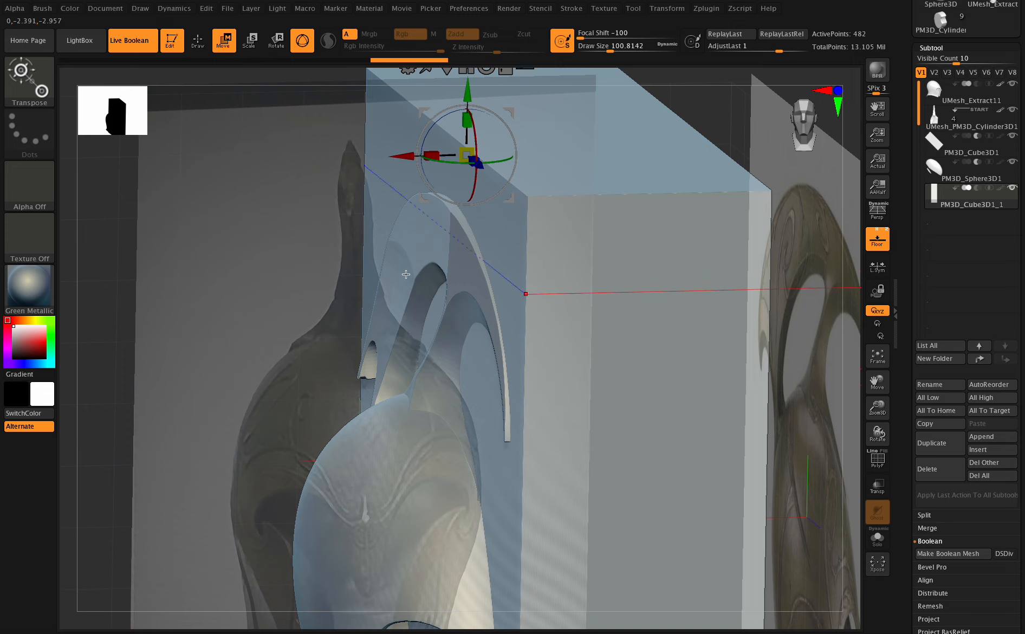
{"action": "left_click_drag", "start_coordinate": [867, 400], "coordinate": [924, 426]}
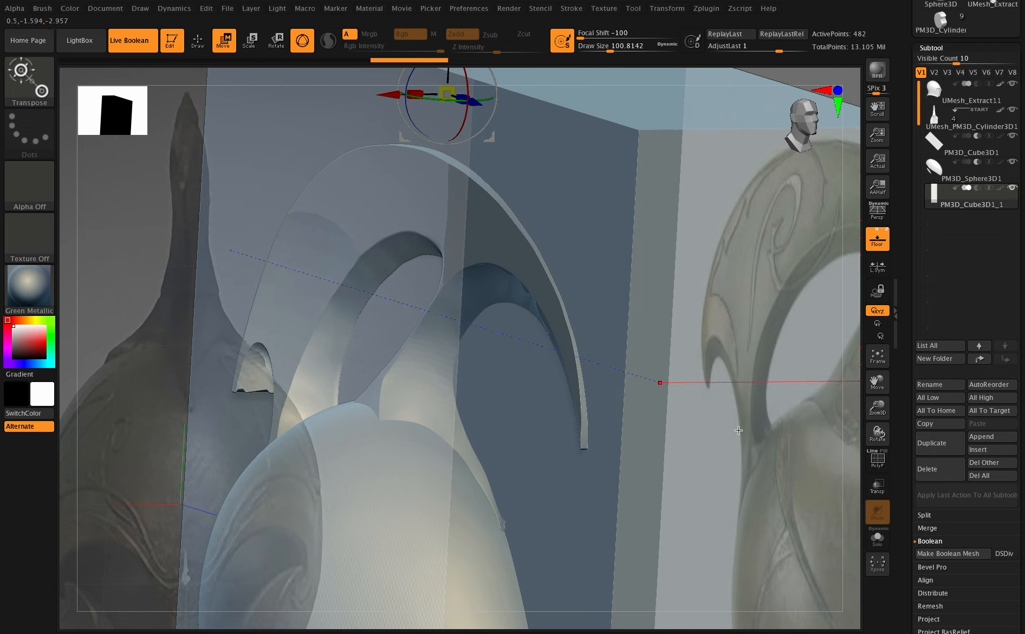
{"action": "mouse_move", "coordinate": [877, 433]}
{"action": "left_mouse_down"}
{"action": "mouse_move", "coordinate": [861, 438]}
{"action": "mouse_move", "coordinate": [878, 433]}
{"action": "left_mouse_up"}
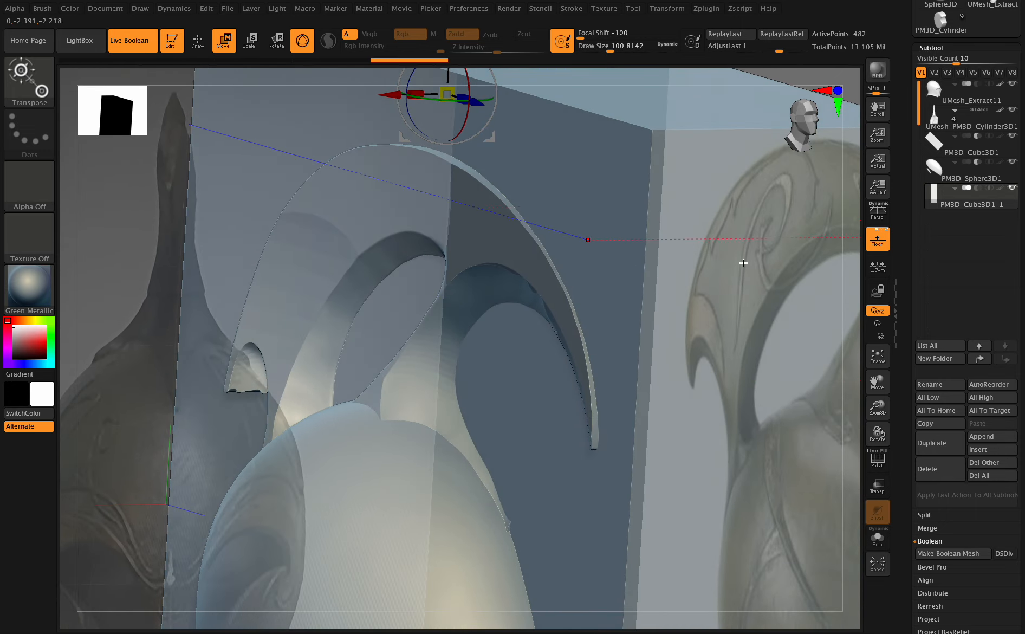
{"action": "mouse_move", "coordinate": [973, 186]}
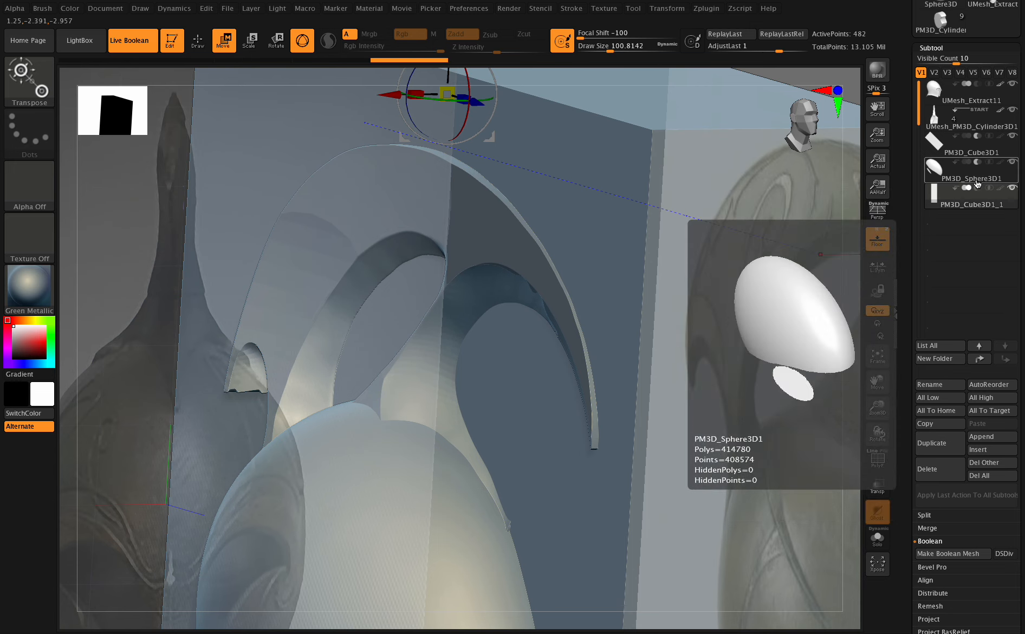
{"action": "left_click", "coordinate": [976, 179]}
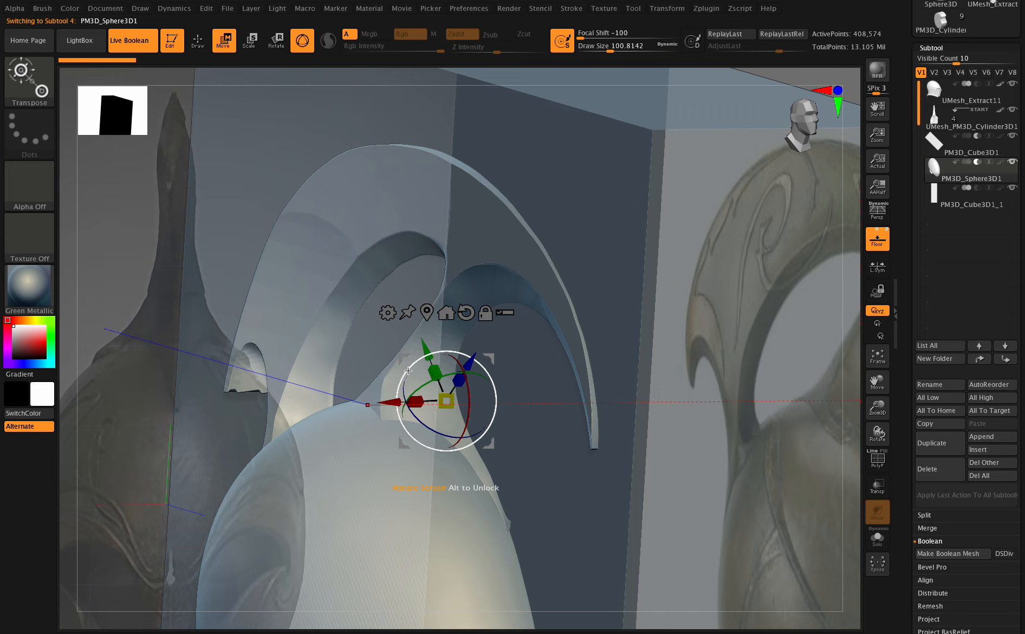
Nudge the PM3D_Sphere3D1 cutter slightly along its X and Z axes and compare the crest's underside with the reference image
{"action": "left_click_drag", "start_coordinate": [388, 406], "coordinate": [389, 407]}
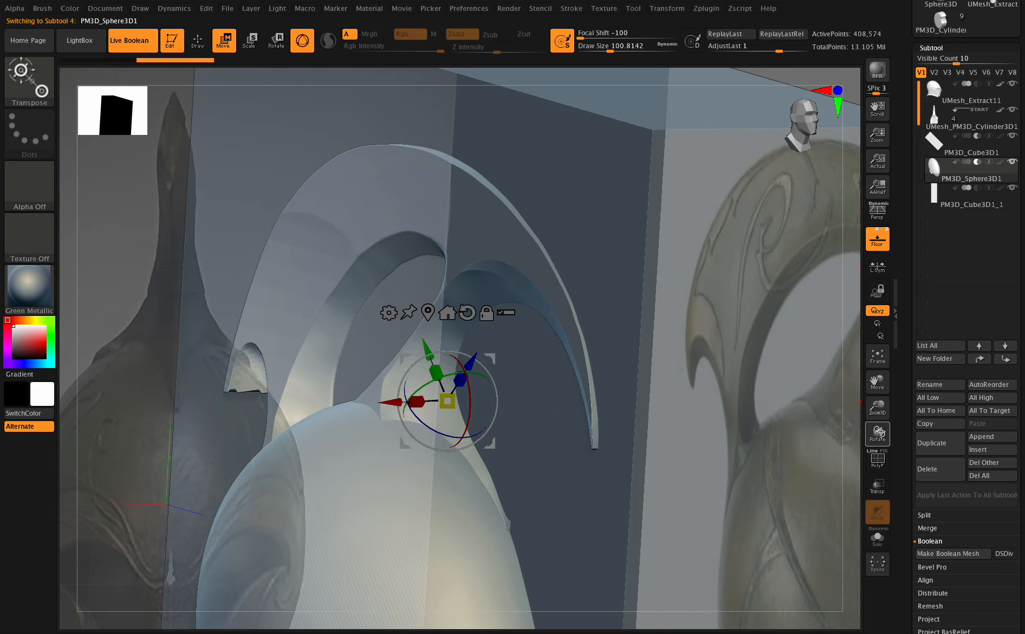
{"action": "left_click_drag", "start_coordinate": [879, 431], "coordinate": [894, 432]}
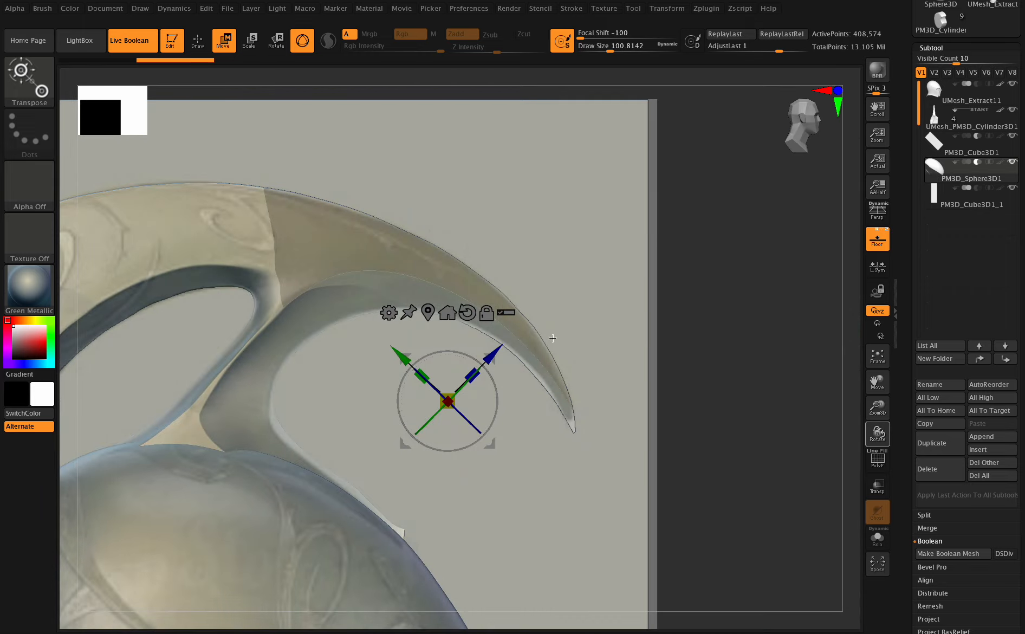
{"action": "left_click_drag", "start_coordinate": [496, 357], "coordinate": [493, 361]}
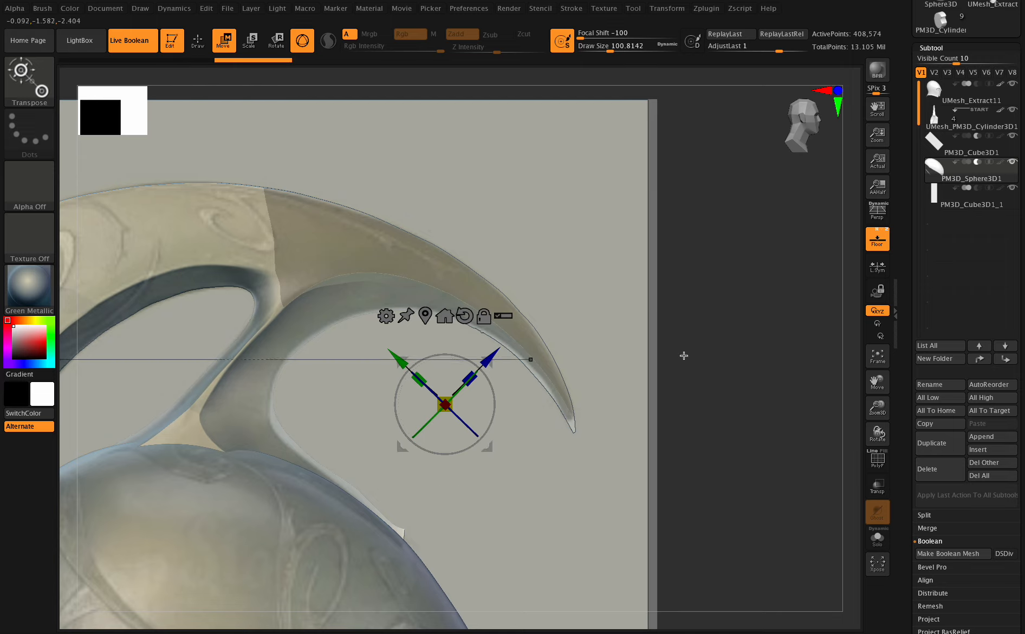
{"action": "left_click", "coordinate": [882, 244]}
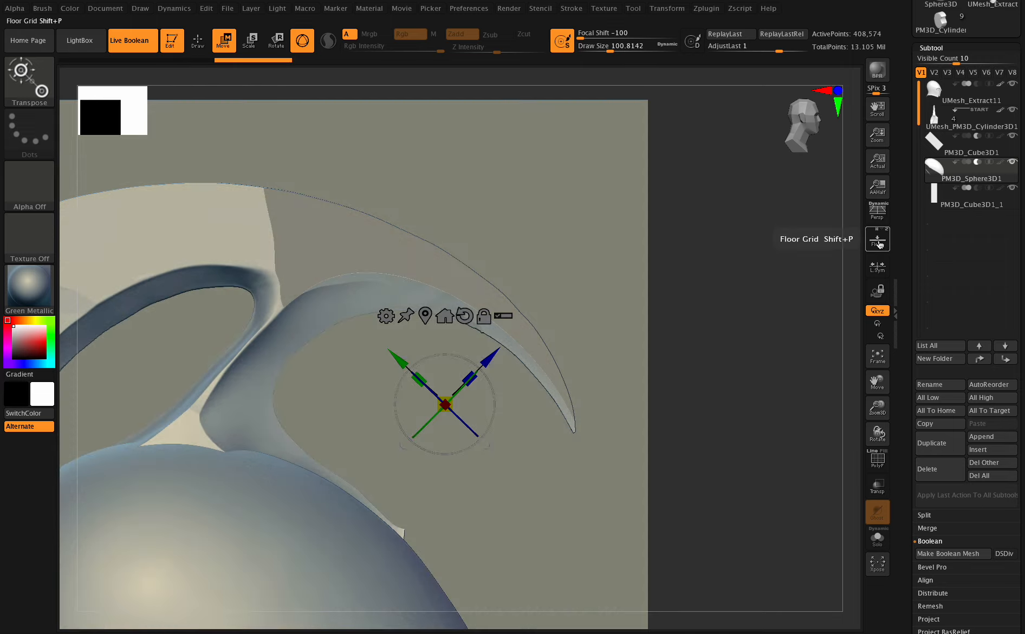
{"action": "left_click", "coordinate": [881, 244]}
{"action": "left_click_drag", "start_coordinate": [877, 429], "coordinate": [875, 432]}
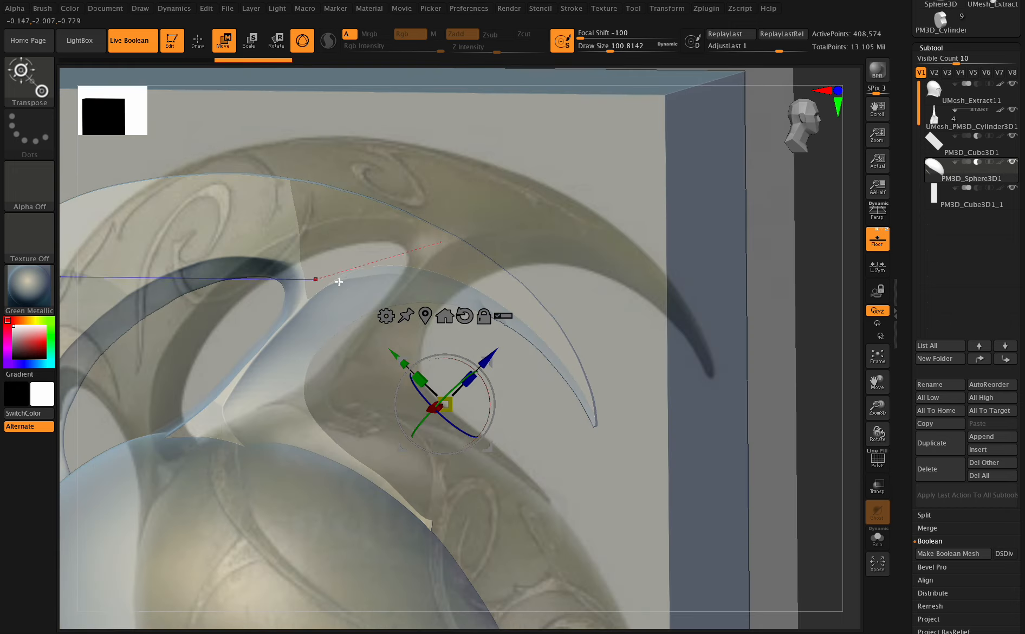
Reshape the PM3D_Sphere3D1 cutter's edge beneath the crest's rear spike in Draw mode with the Move and Smooth brushes
{"action": "left_click", "coordinate": [197, 40]}
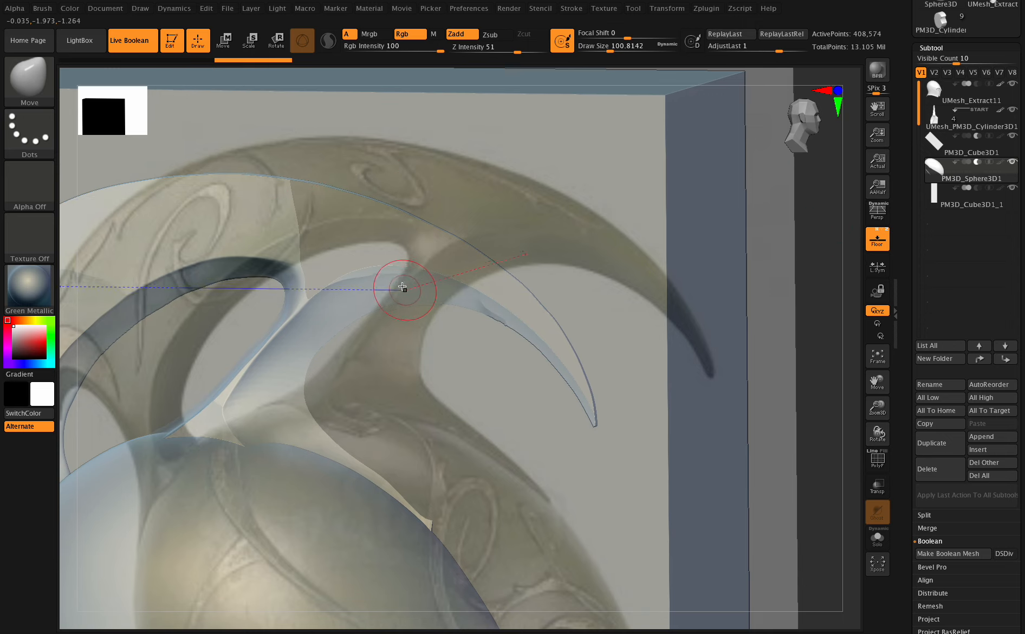
{"action": "key", "text": "shift"}
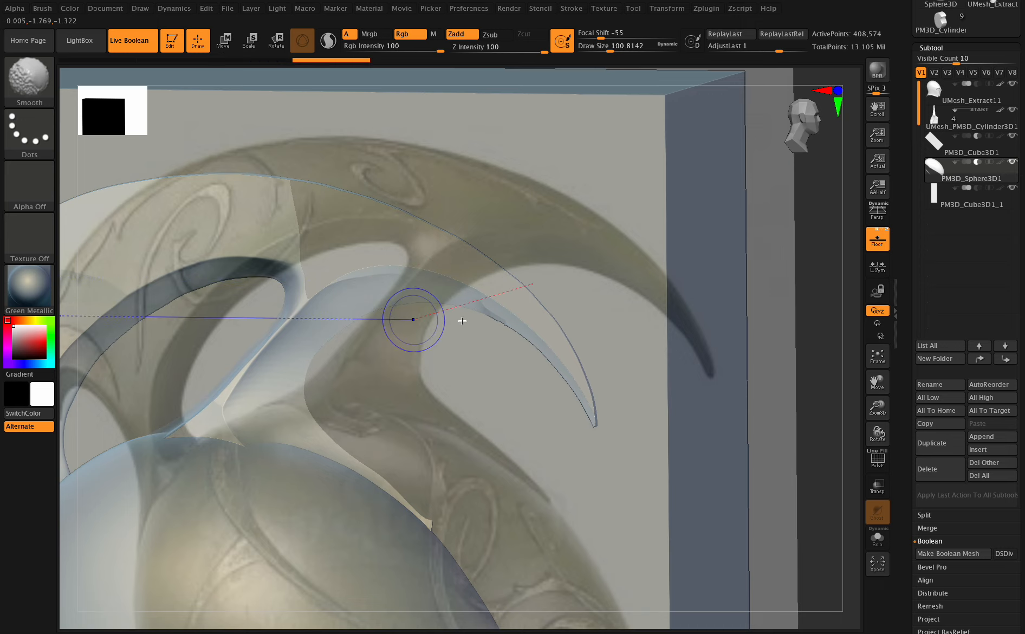
{"action": "mouse_move", "coordinate": [966, 204]}
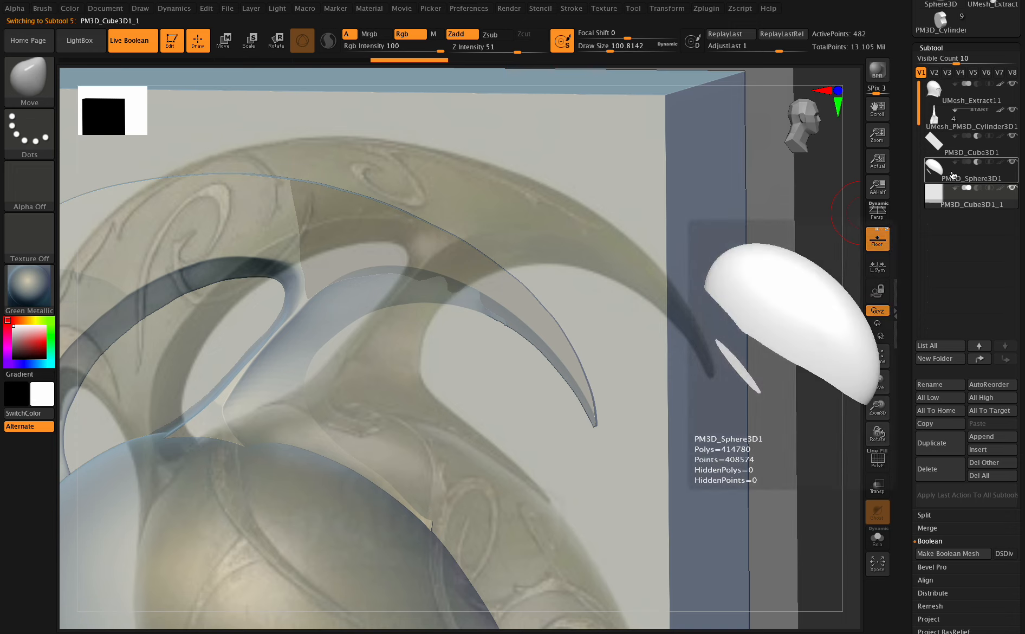
{"action": "left_click", "coordinate": [970, 173]}
{"action": "key", "text": "shift"}
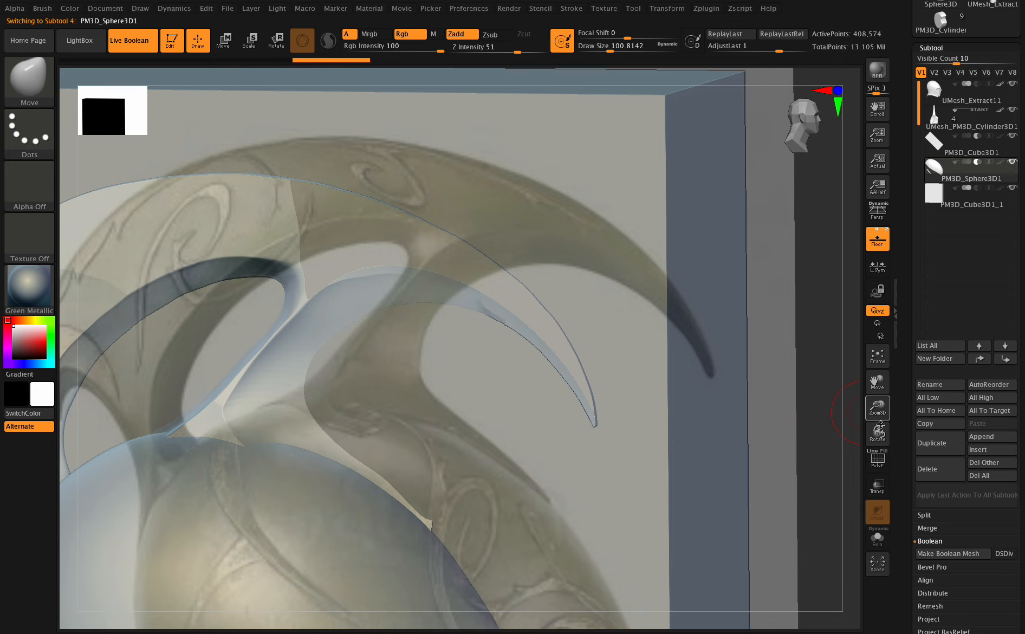
{"action": "left_click_drag", "start_coordinate": [880, 425], "coordinate": [881, 430]}
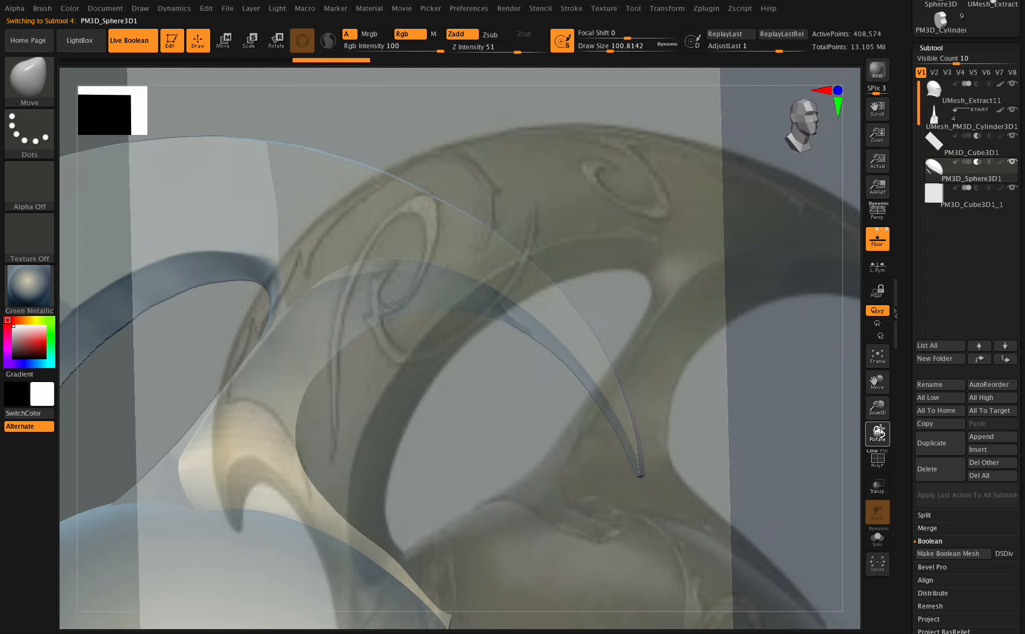
{"action": "left_click_drag", "start_coordinate": [488, 316], "coordinate": [579, 334]}
{"action": "mouse_move", "coordinate": [881, 432]}
{"action": "left_mouse_down"}
{"action": "mouse_move", "coordinate": [926, 440]}
{"action": "mouse_move", "coordinate": [910, 422]}
{"action": "left_mouse_up"}
{"action": "key", "text": "shift"}
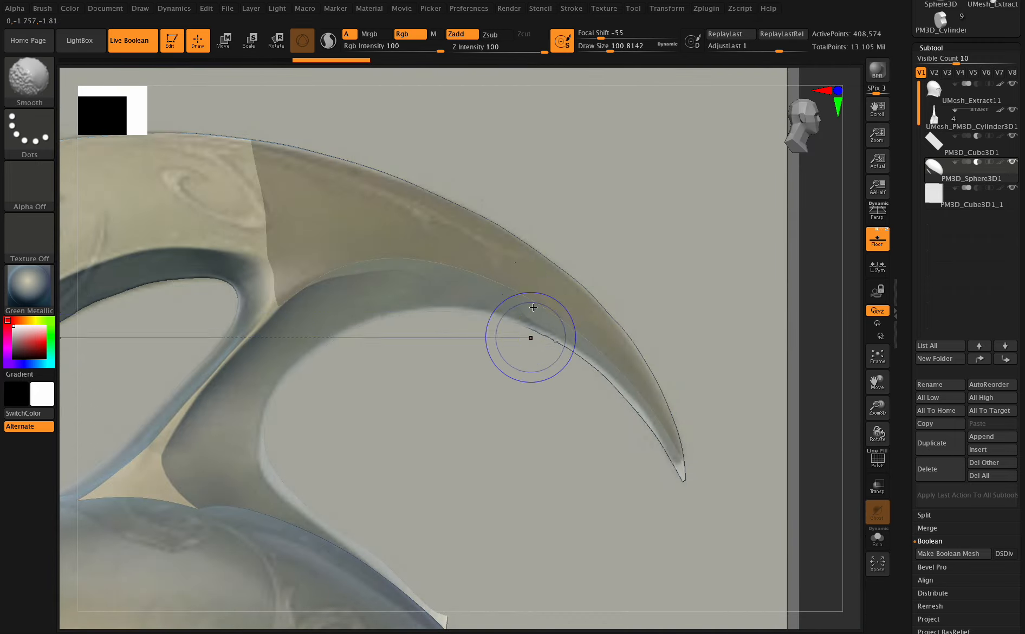
{"action": "left_click_drag", "start_coordinate": [902, 440], "coordinate": [948, 353]}
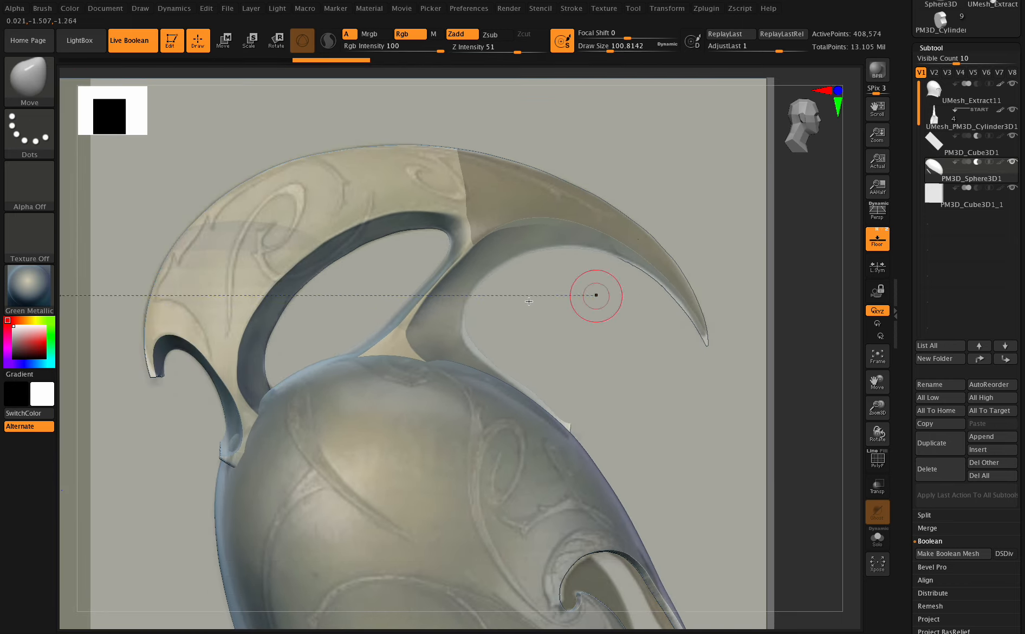
Select the UMesh_PM3D_Cylinder3D1 subtool and adjust the crest's outline to the side reference with the Move brush at draw sizes of about 128, 94 and 149
{"action": "left_click", "coordinate": [944, 129]}
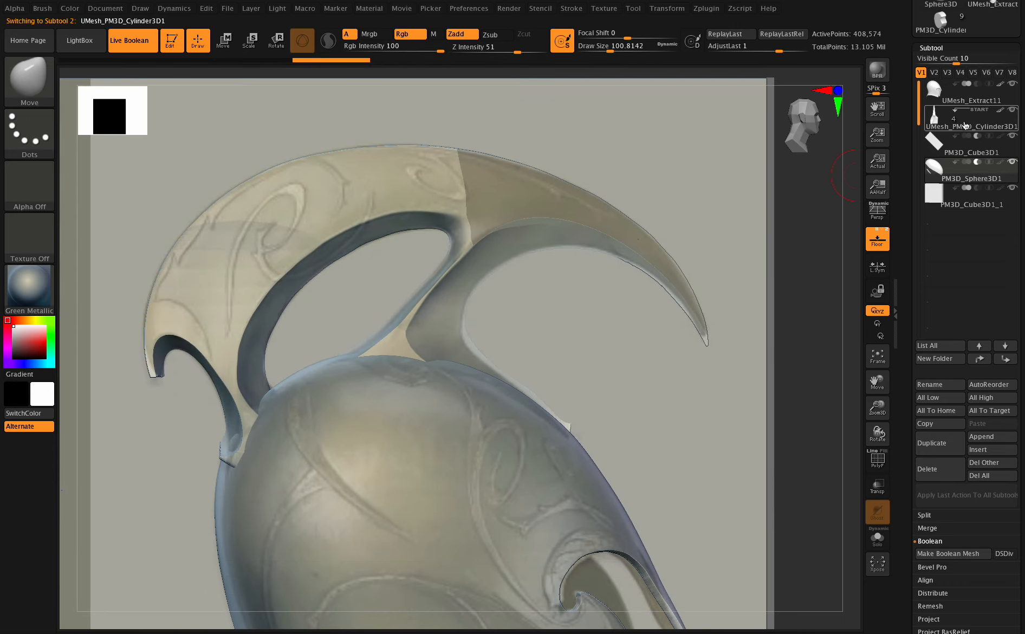
{"action": "left_click_drag", "start_coordinate": [609, 49], "coordinate": [614, 49]}
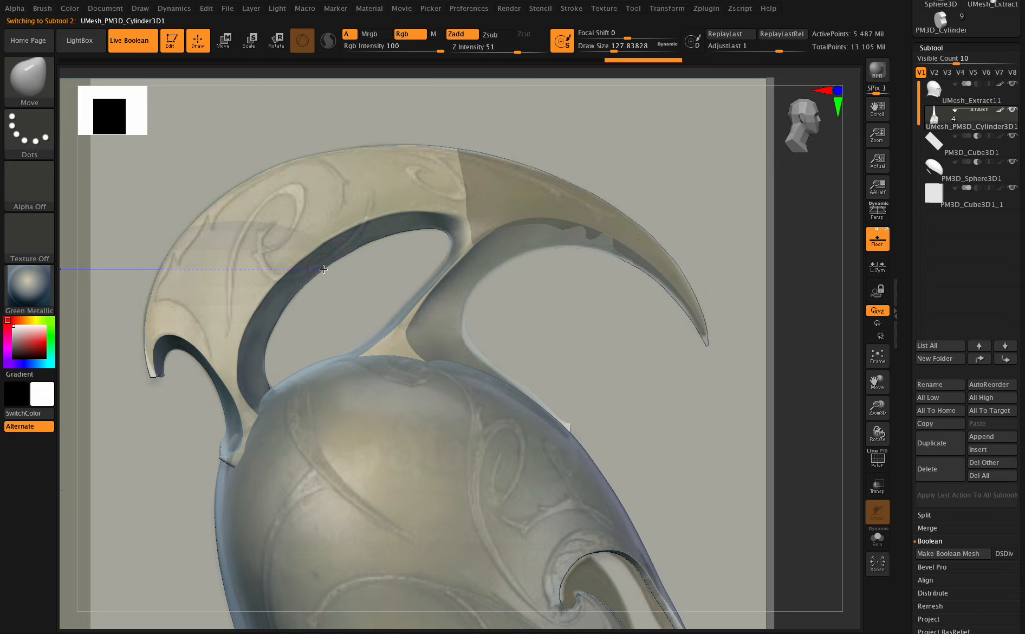
{"action": "left_click_drag", "start_coordinate": [620, 54], "coordinate": [616, 53]}
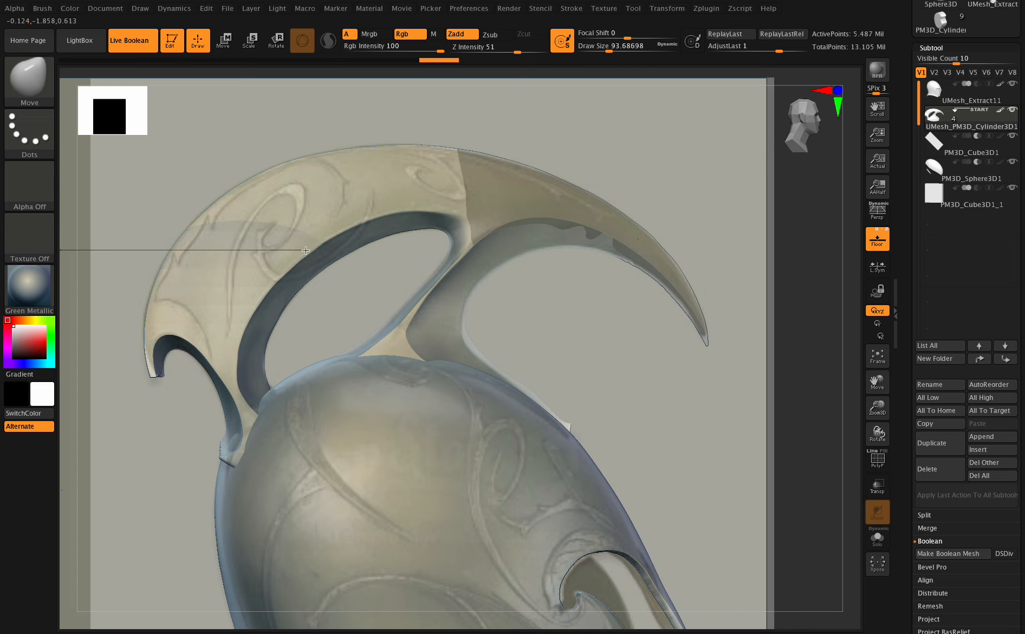
{"action": "mouse_move", "coordinate": [876, 433]}
{"action": "left_mouse_down"}
{"action": "mouse_move", "coordinate": [868, 431]}
{"action": "mouse_move", "coordinate": [893, 432]}
{"action": "mouse_move", "coordinate": [864, 422]}
{"action": "left_mouse_up"}
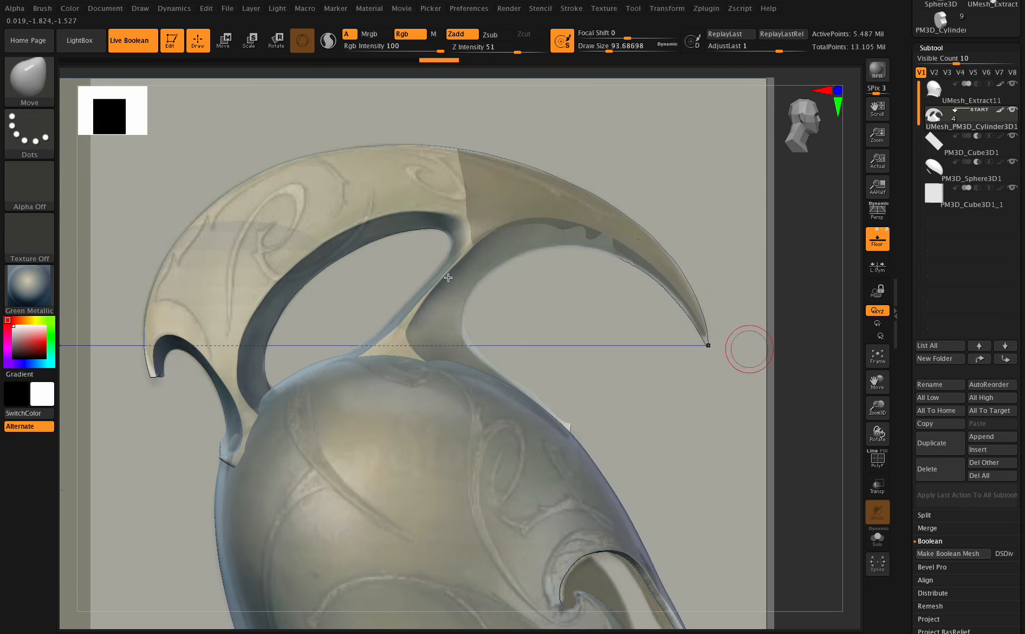
{"action": "left_click", "coordinate": [617, 47]}
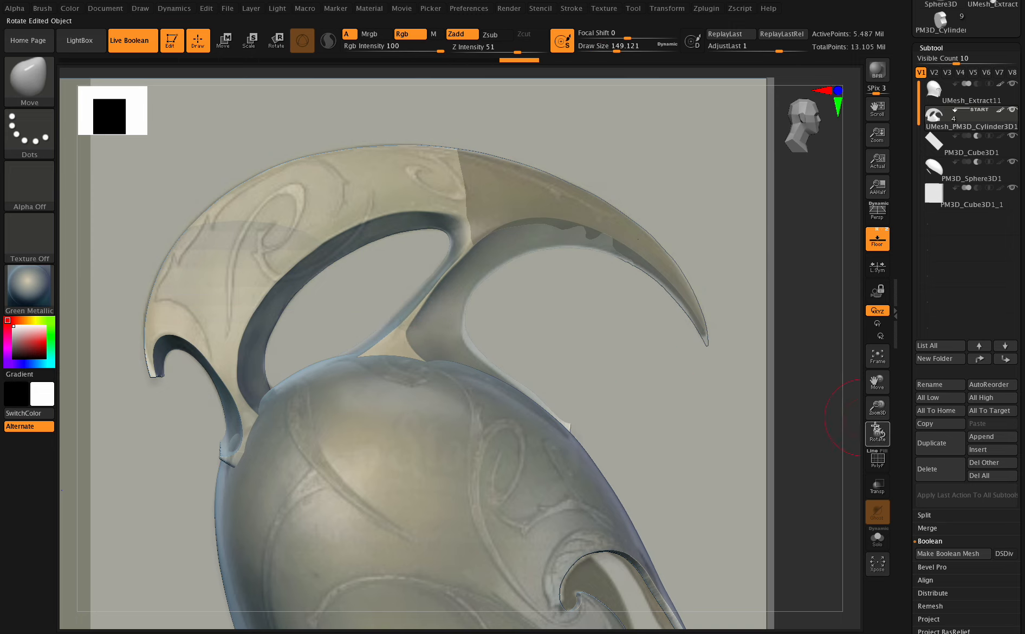
{"action": "left_click_drag", "start_coordinate": [878, 433], "coordinate": [869, 437]}
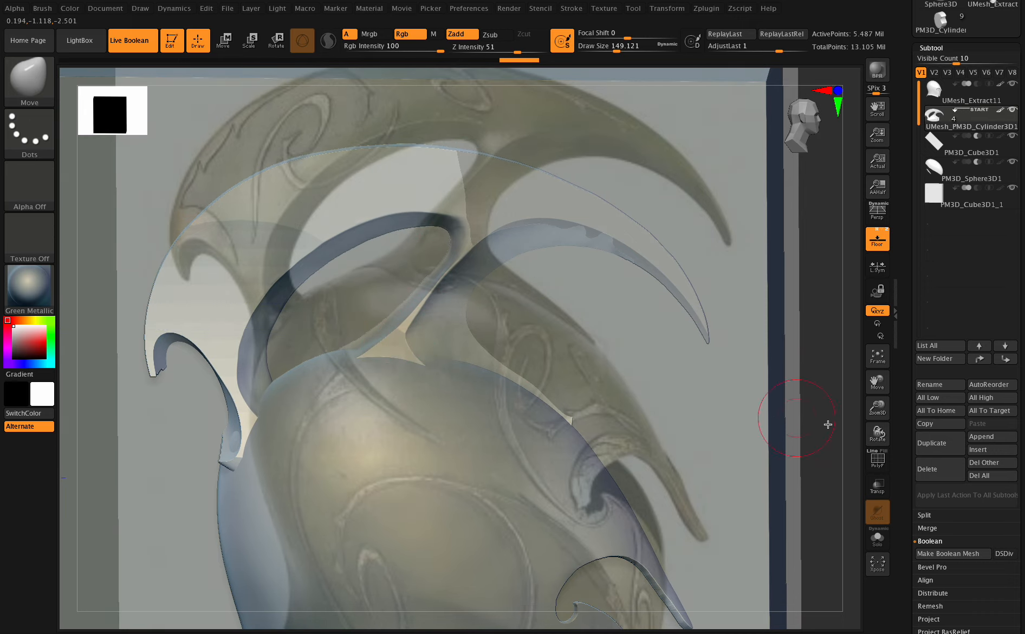
{"action": "left_click_drag", "start_coordinate": [882, 434], "coordinate": [881, 453]}
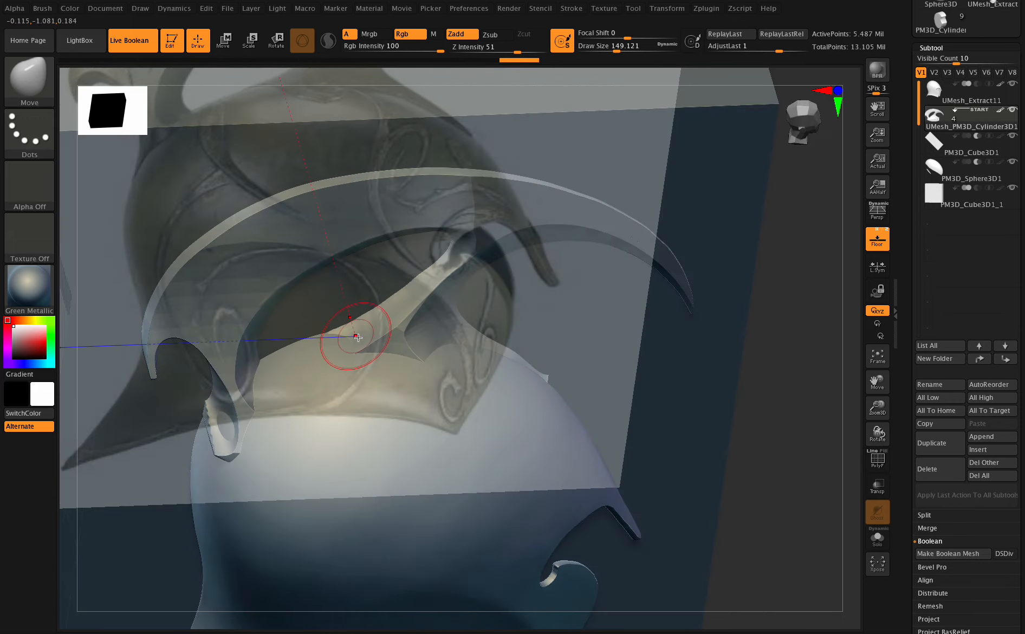
Choose the Flatten brush and inspect the crest's support strut up close where it meets the helmet dome
{"action": "key", "text": "b"}
{"action": "key", "text": "f"}
{"action": "key", "text": "l"}
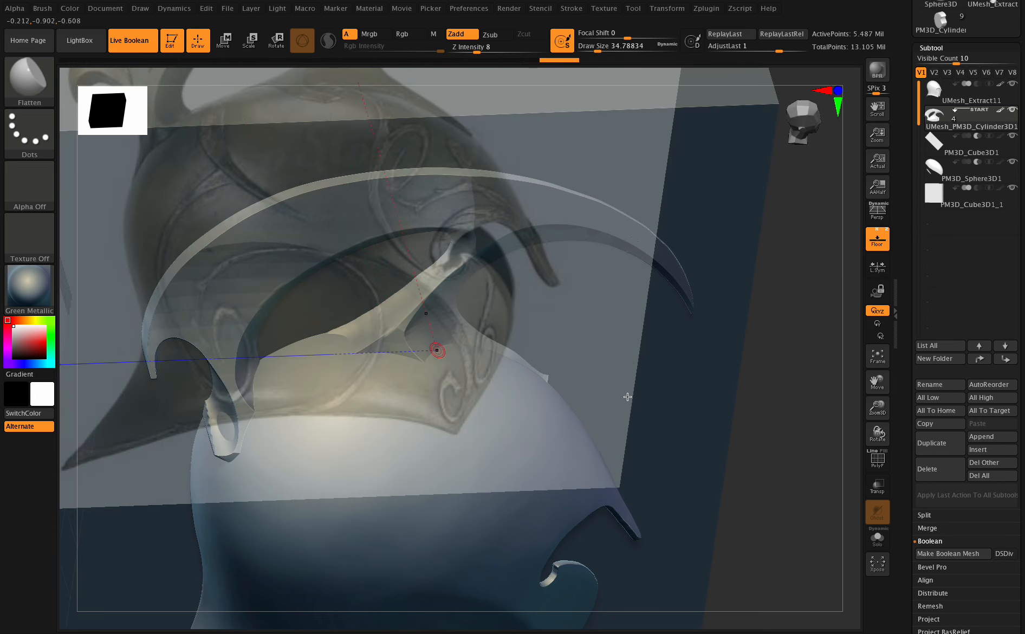
{"action": "left_click_drag", "start_coordinate": [912, 445], "coordinate": [834, 442]}
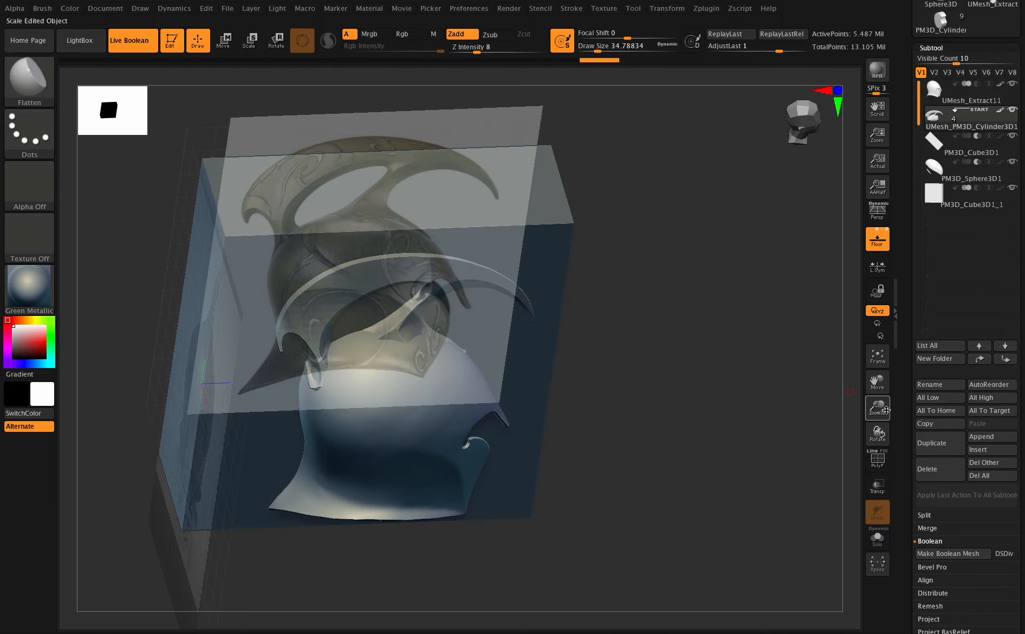
{"action": "left_click_drag", "start_coordinate": [886, 410], "coordinate": [983, 526]}
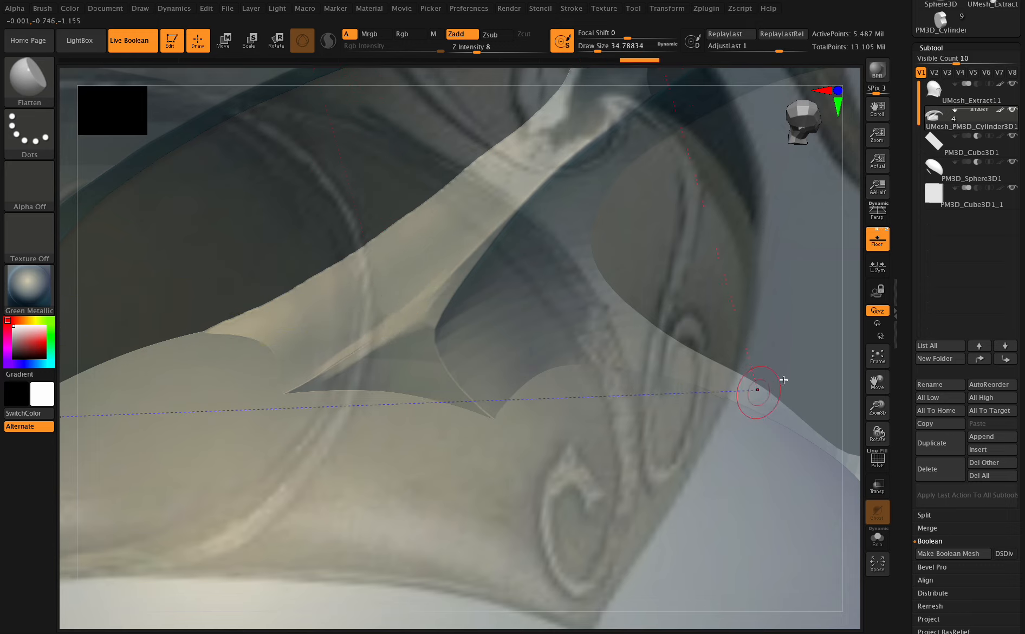
{"action": "mouse_move", "coordinate": [870, 405]}
{"action": "left_mouse_down"}
{"action": "mouse_move", "coordinate": [876, 427]}
{"action": "mouse_move", "coordinate": [877, 387]}
{"action": "left_mouse_up"}
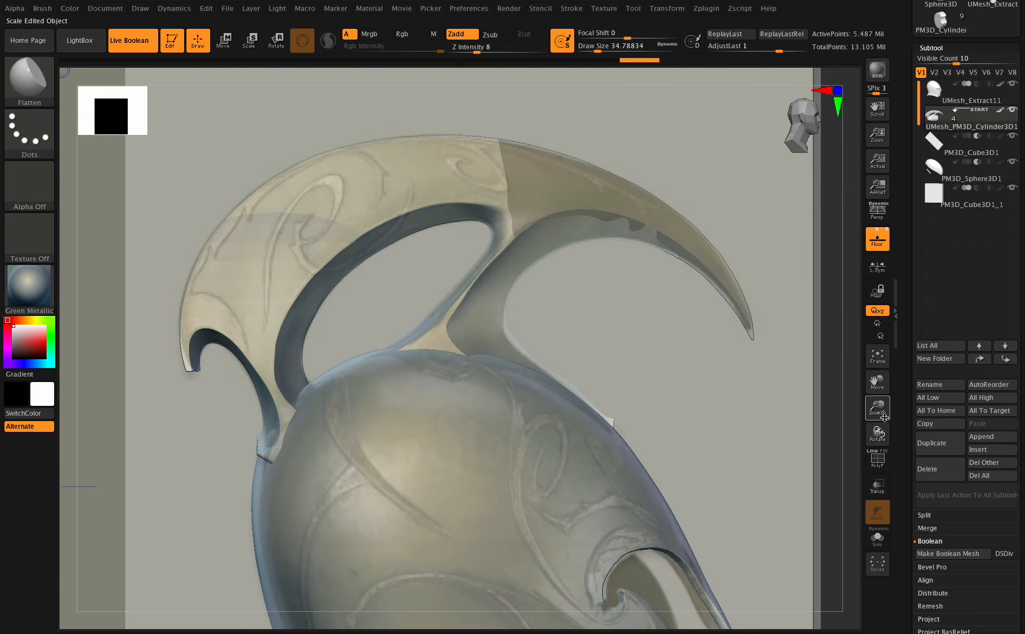
{"action": "left_click_drag", "start_coordinate": [869, 443], "coordinate": [861, 435]}
Hide the floor grid with its reference images and set the PM3D_Cube3D1_1 subtool to subtractive boolean mode
{"action": "left_click", "coordinate": [877, 239]}
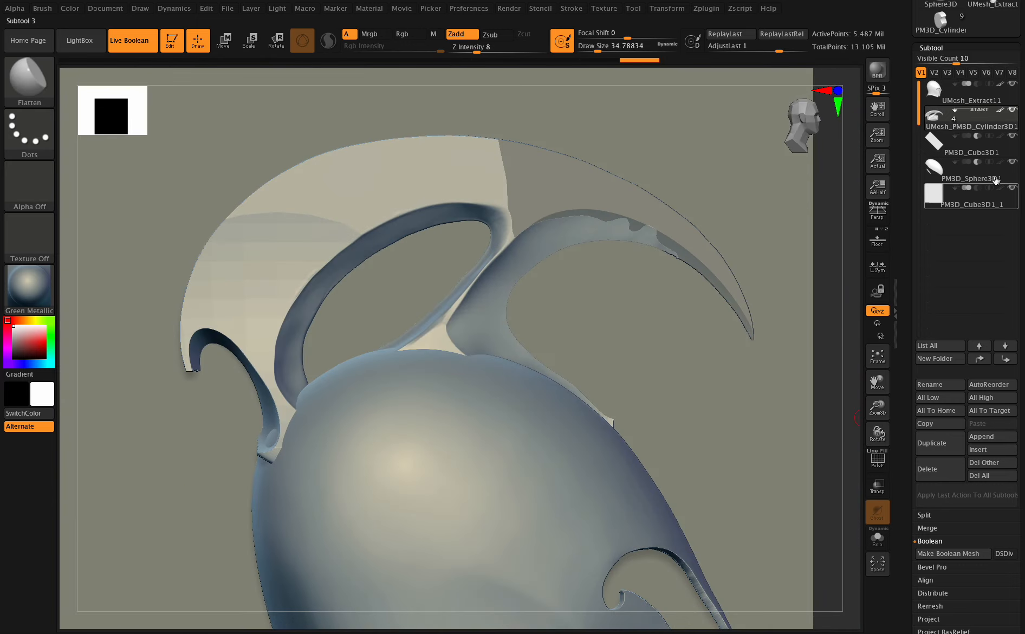
{"action": "left_click", "coordinate": [981, 192]}
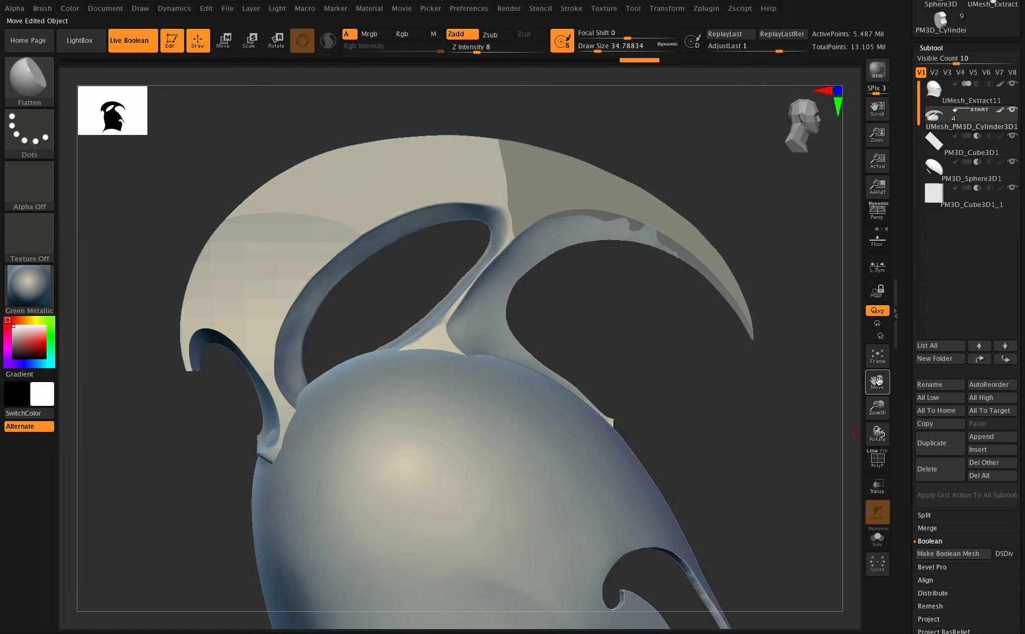
{"action": "mouse_move", "coordinate": [879, 381]}
{"action": "left_mouse_down"}
{"action": "mouse_move", "coordinate": [827, 393]}
{"action": "mouse_move", "coordinate": [870, 430]}
{"action": "mouse_move", "coordinate": [853, 426]}
{"action": "mouse_move", "coordinate": [888, 413]}
{"action": "mouse_move", "coordinate": [879, 399]}
{"action": "left_mouse_up"}
{"action": "left_click_drag", "start_coordinate": [875, 384], "coordinate": [815, 413]}
{"action": "left_click_drag", "start_coordinate": [878, 407], "coordinate": [888, 422]}
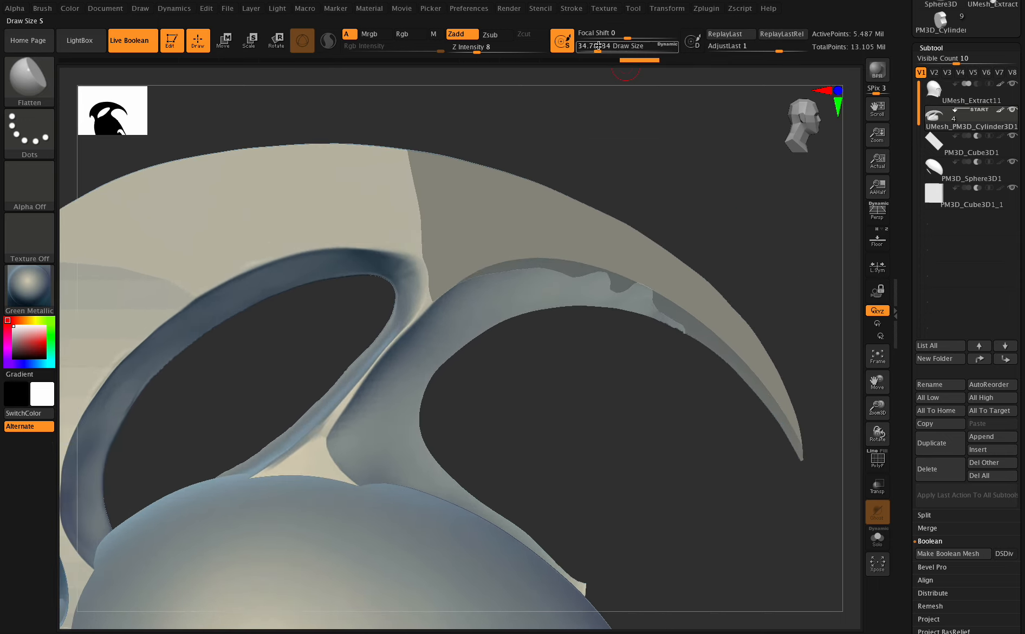
Switch back to the Move brush and adjust the outer edge of the crest's rear spike at draw size 112
{"action": "left_click", "coordinate": [29, 78]}
{"action": "left_click", "coordinate": [304, 90]}
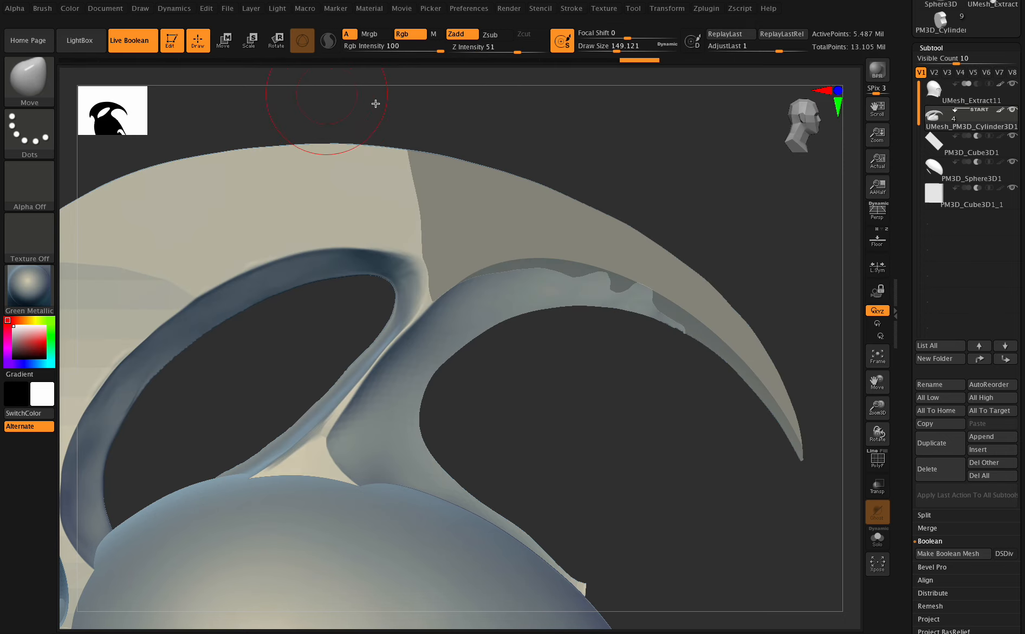
{"action": "left_click", "coordinate": [616, 50]}
{"action": "left_click_drag", "start_coordinate": [615, 49], "coordinate": [614, 49]}
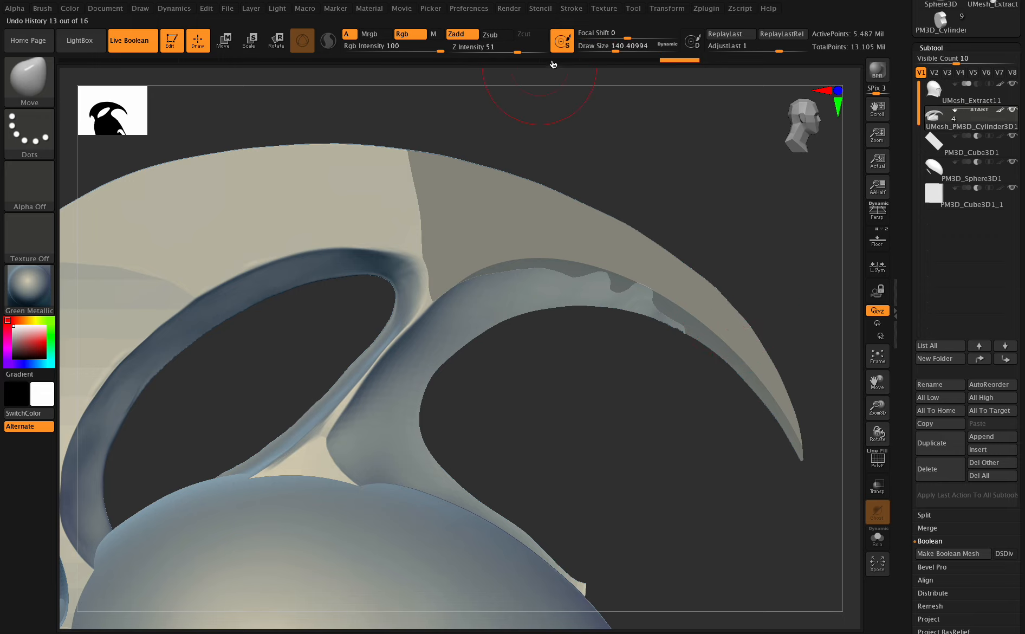
{"action": "left_click_drag", "start_coordinate": [614, 51], "coordinate": [616, 57]}
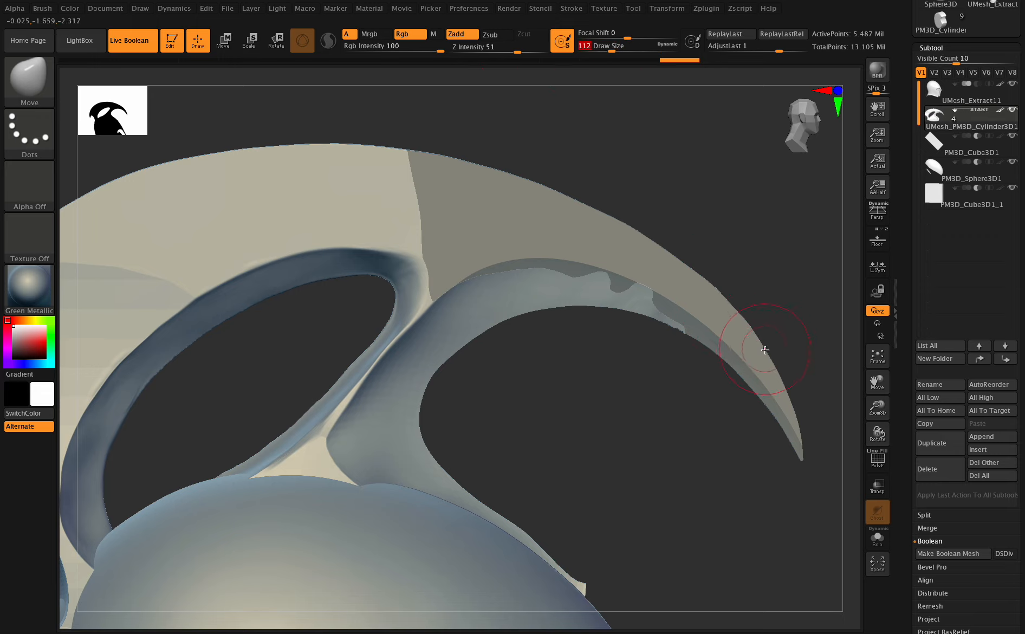
{"action": "left_click_drag", "start_coordinate": [880, 424], "coordinate": [889, 439]}
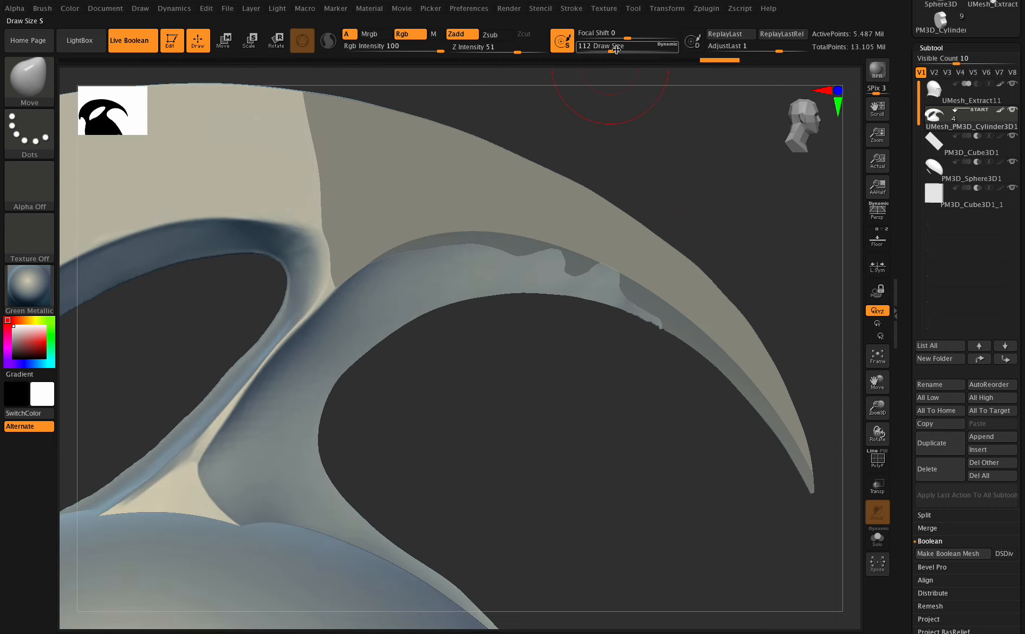
Reduce the draw size to about 100.8 and even out the bumps along the crest's rear outer curve with the Move brush
{"action": "left_click_drag", "start_coordinate": [612, 51], "coordinate": [611, 52]}
{"action": "left_click_drag", "start_coordinate": [662, 243], "coordinate": [662, 238]}
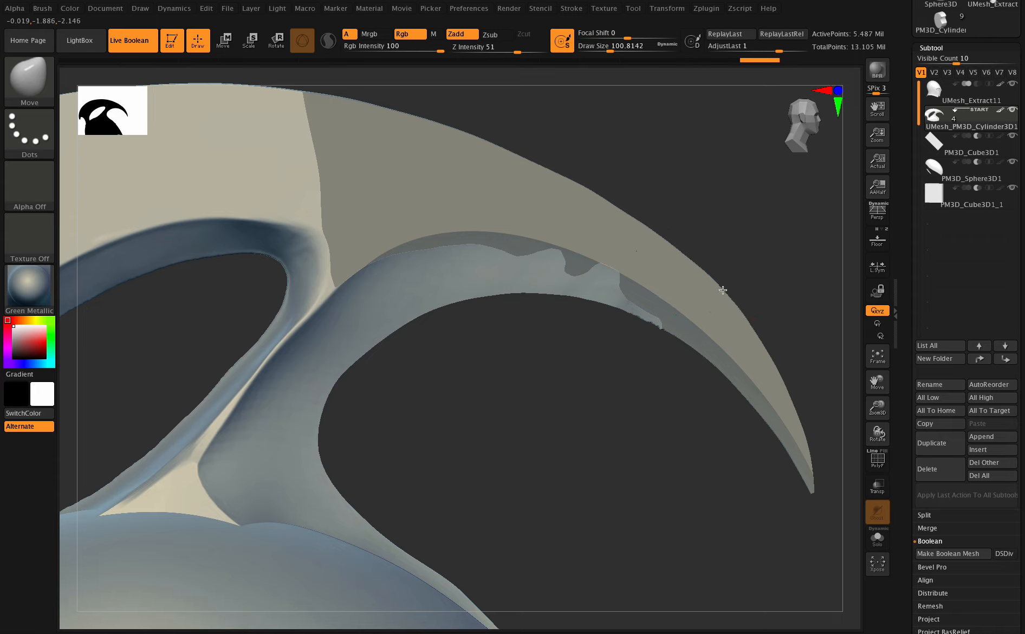
{"action": "left_click_drag", "start_coordinate": [722, 291], "coordinate": [723, 289]}
{"action": "left_click_drag", "start_coordinate": [624, 214], "coordinate": [626, 212]}
{"action": "left_click_drag", "start_coordinate": [569, 177], "coordinate": [571, 179]}
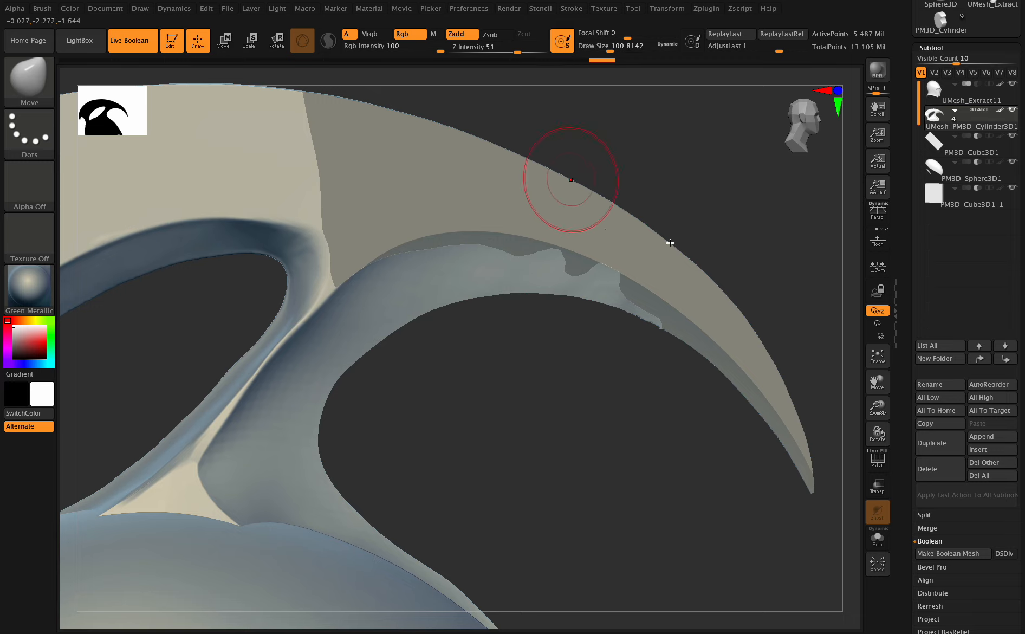
Refine the crest's upper outer edge behind the central seam with the Move brush and check the spike from an angled view
{"action": "mouse_move", "coordinate": [860, 427]}
{"action": "left_mouse_down"}
{"action": "mouse_move", "coordinate": [827, 417]}
{"action": "mouse_move", "coordinate": [857, 425]}
{"action": "mouse_move", "coordinate": [795, 371]}
{"action": "left_mouse_up"}
{"action": "left_click_drag", "start_coordinate": [877, 431], "coordinate": [878, 428]}
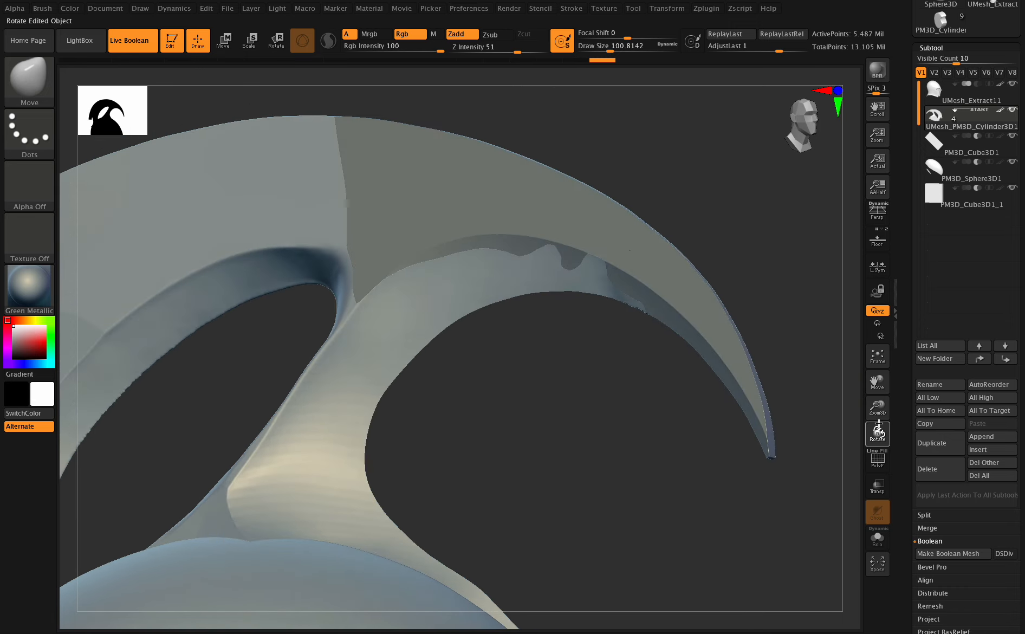
{"action": "left_click_drag", "start_coordinate": [416, 145], "coordinate": [428, 127]}
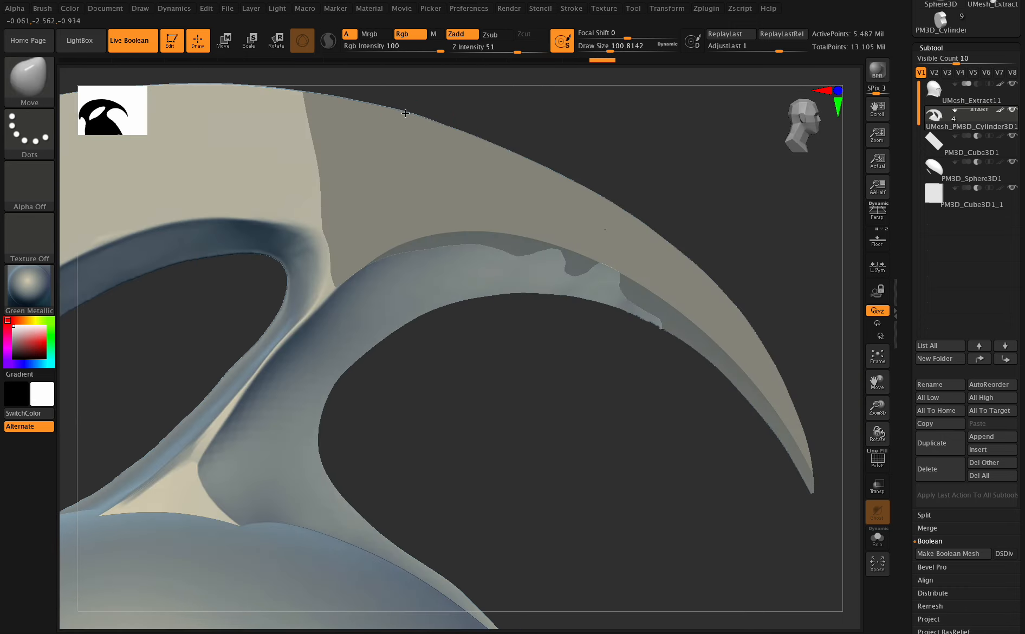
{"action": "mouse_move", "coordinate": [877, 432]}
{"action": "left_mouse_down"}
{"action": "mouse_move", "coordinate": [857, 425]}
{"action": "mouse_move", "coordinate": [860, 406]}
{"action": "mouse_move", "coordinate": [847, 404]}
{"action": "mouse_move", "coordinate": [872, 432]}
{"action": "mouse_move", "coordinate": [860, 402]}
{"action": "mouse_move", "coordinate": [879, 436]}
{"action": "mouse_move", "coordinate": [880, 417]}
{"action": "mouse_move", "coordinate": [879, 433]}
{"action": "left_mouse_up"}
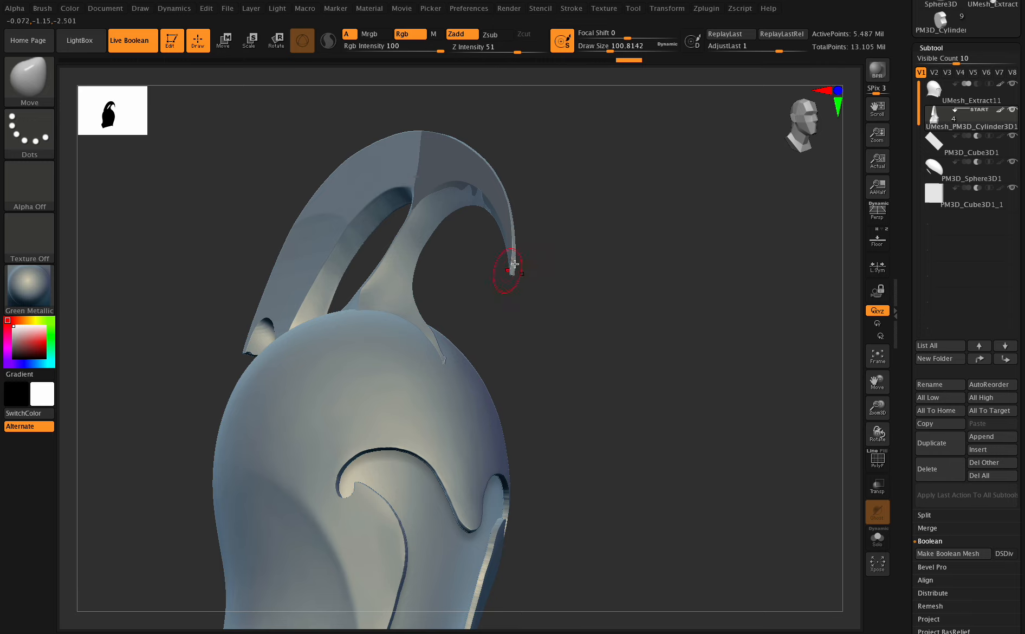
Select the PM3D_Cube3D1 cutter subtool and activate its Move transform gizmo above the crest
{"action": "left_click", "coordinate": [971, 178]}
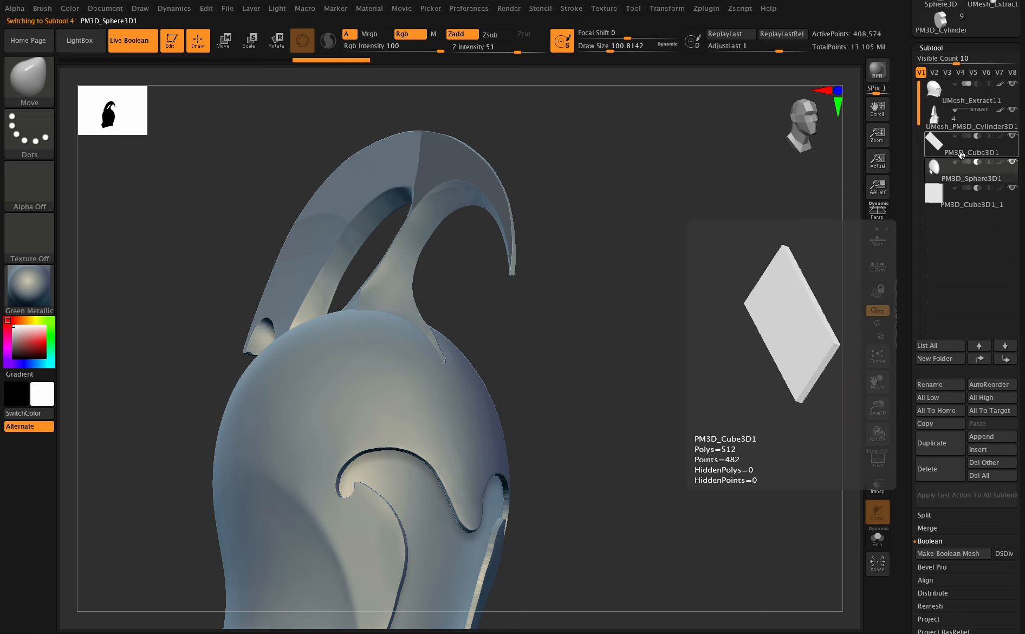
{"action": "left_click", "coordinate": [986, 156]}
{"action": "mouse_move", "coordinate": [977, 149]}
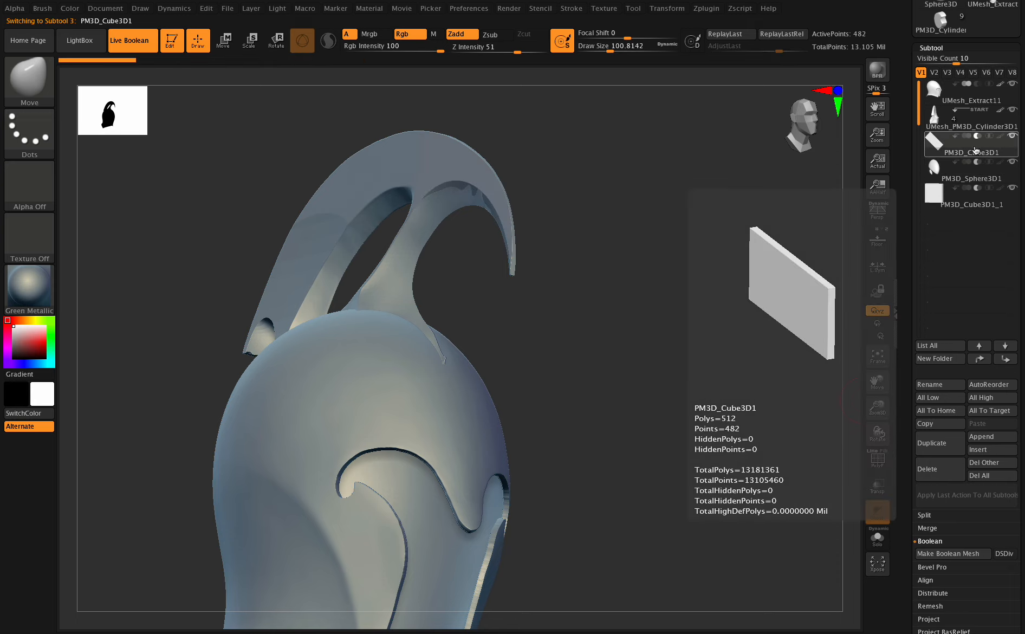
{"action": "mouse_move", "coordinate": [963, 197]}
{"action": "left_click", "coordinate": [234, 42]}
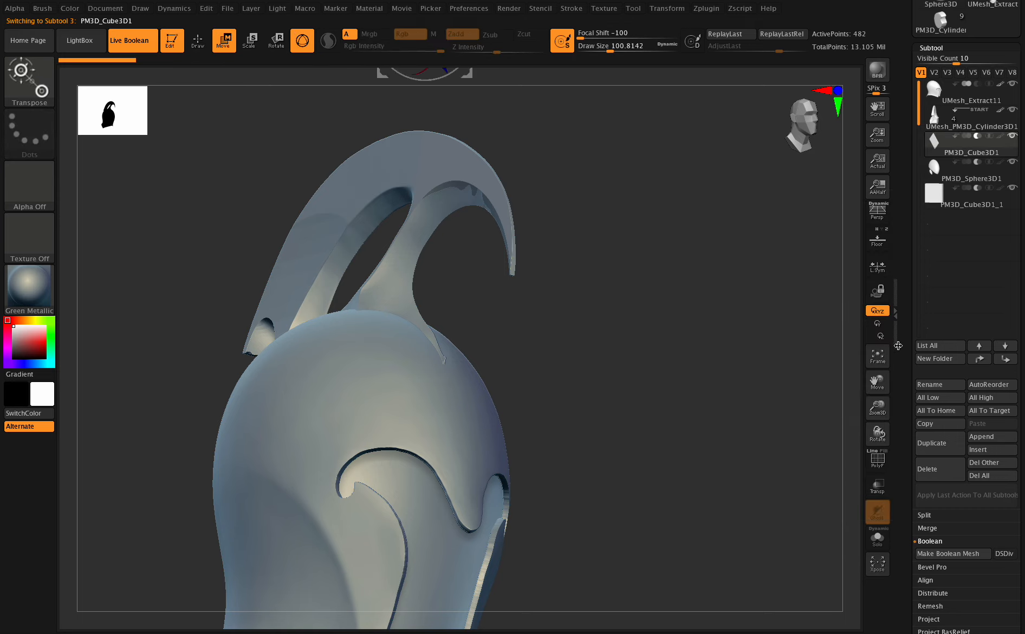
{"action": "left_click_drag", "start_coordinate": [879, 374], "coordinate": [824, 355]}
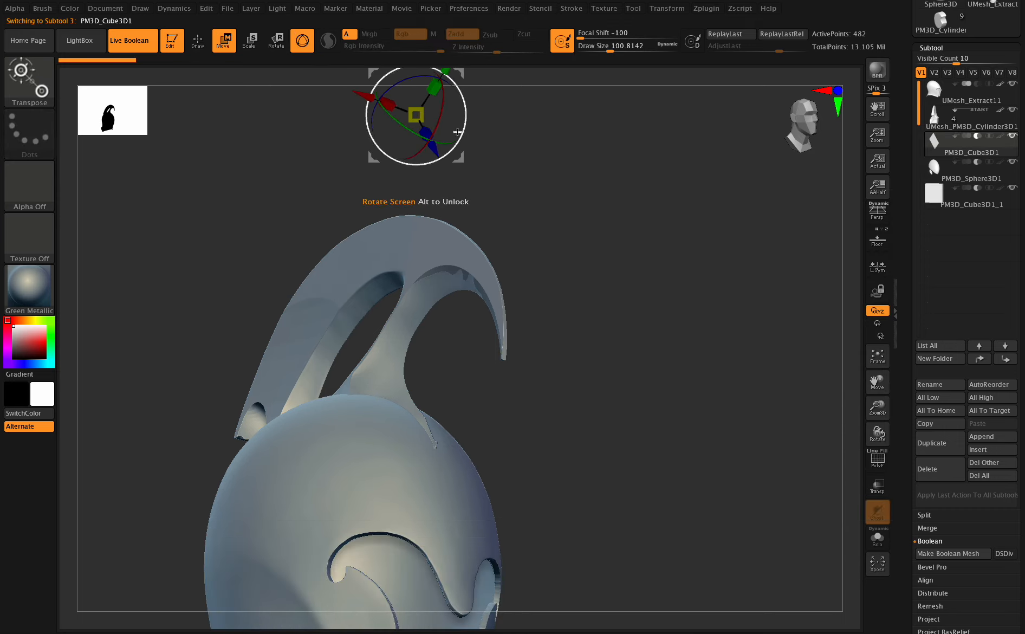
{"action": "left_click_drag", "start_coordinate": [877, 383], "coordinate": [879, 442]}
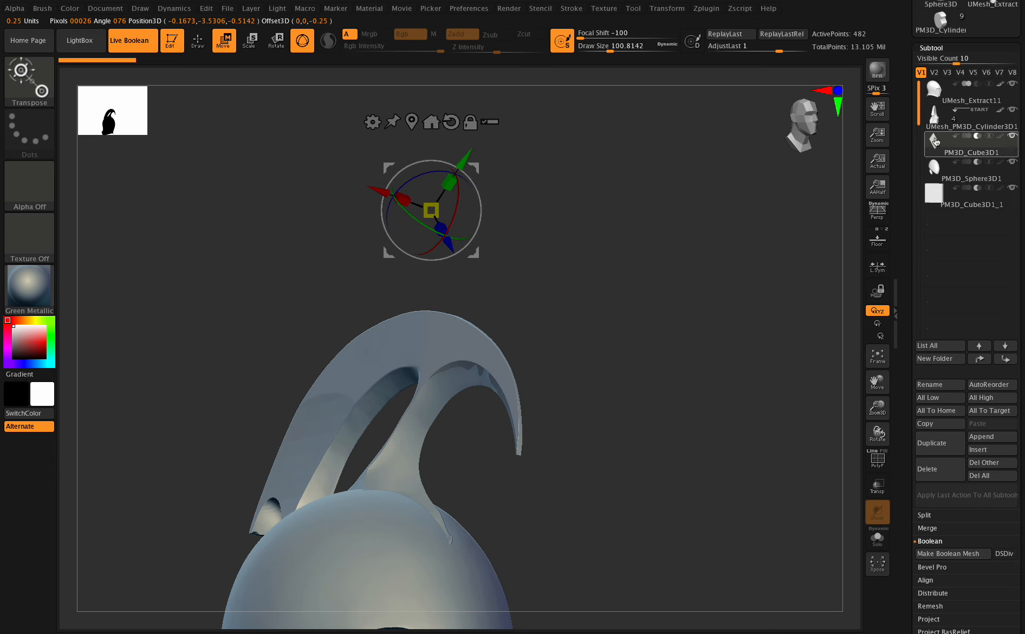
Show the PM3D_Cube3D1 cutter as a solid to check its placement over the crest, and return it to subtractive mode
{"action": "left_click", "coordinate": [962, 139]}
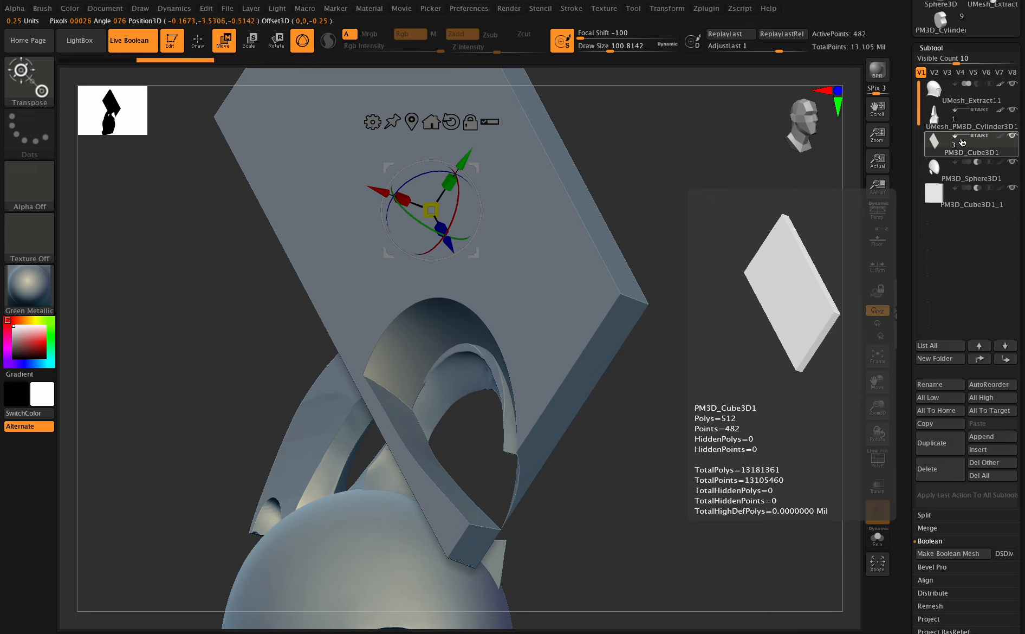
{"action": "left_click", "coordinate": [967, 137]}
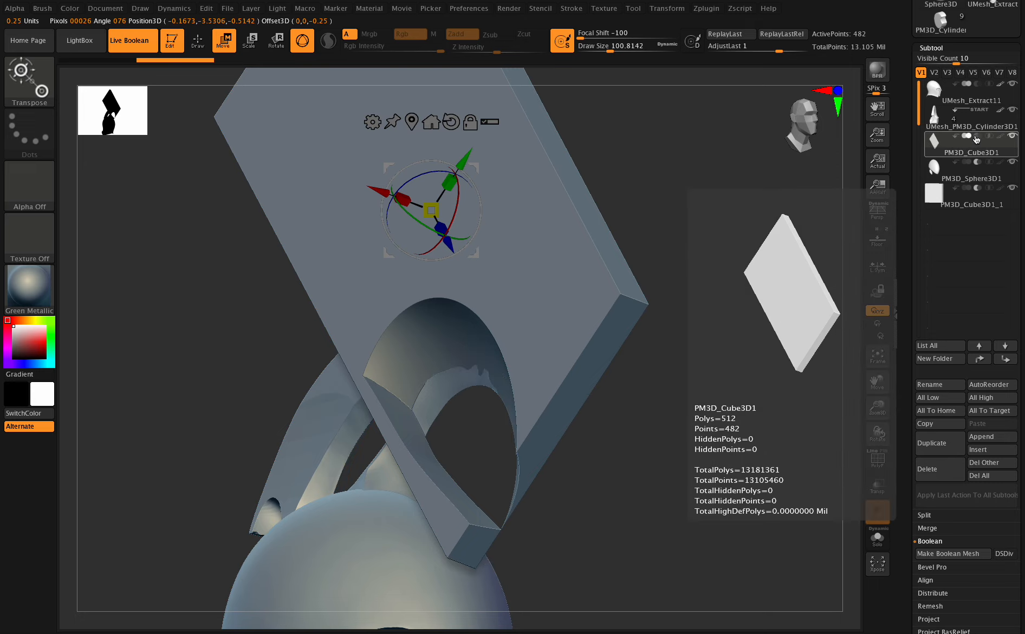
{"action": "left_click", "coordinate": [978, 138]}
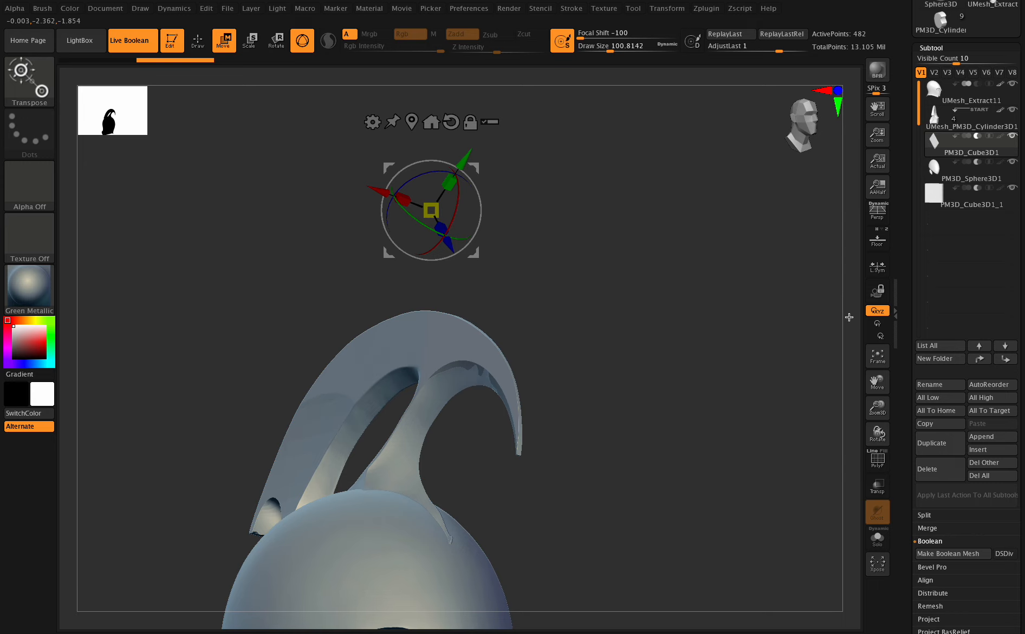
Duplicate the PM3D_Cube3D1 cutter and set the copy, PM3D_Cube3D2, to subtractive boolean mode
{"action": "left_click_drag", "start_coordinate": [877, 408], "coordinate": [892, 431]}
{"action": "left_click_drag", "start_coordinate": [876, 382], "coordinate": [919, 333]}
{"action": "mouse_move", "coordinate": [873, 438]}
{"action": "left_mouse_down"}
{"action": "mouse_move", "coordinate": [858, 437]}
{"action": "mouse_move", "coordinate": [876, 436]}
{"action": "mouse_move", "coordinate": [882, 450]}
{"action": "mouse_move", "coordinate": [882, 427]}
{"action": "mouse_move", "coordinate": [873, 443]}
{"action": "mouse_move", "coordinate": [869, 422]}
{"action": "mouse_move", "coordinate": [848, 407]}
{"action": "mouse_move", "coordinate": [881, 429]}
{"action": "mouse_move", "coordinate": [860, 437]}
{"action": "mouse_move", "coordinate": [876, 466]}
{"action": "mouse_move", "coordinate": [853, 441]}
{"action": "mouse_move", "coordinate": [872, 436]}
{"action": "left_mouse_up"}
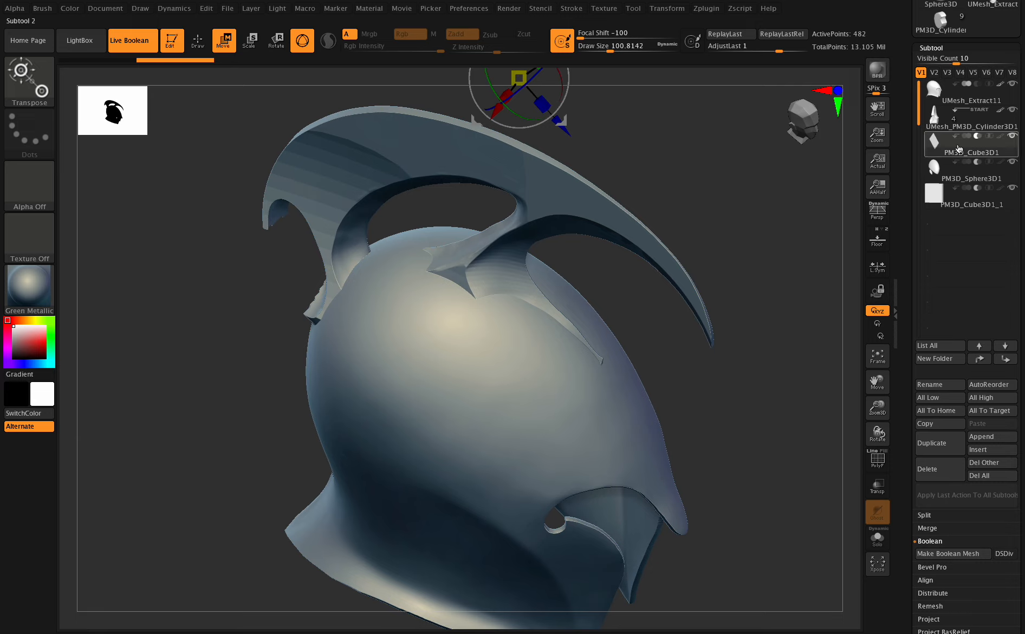
{"action": "left_click", "coordinate": [940, 447]}
{"action": "left_click", "coordinate": [977, 162]}
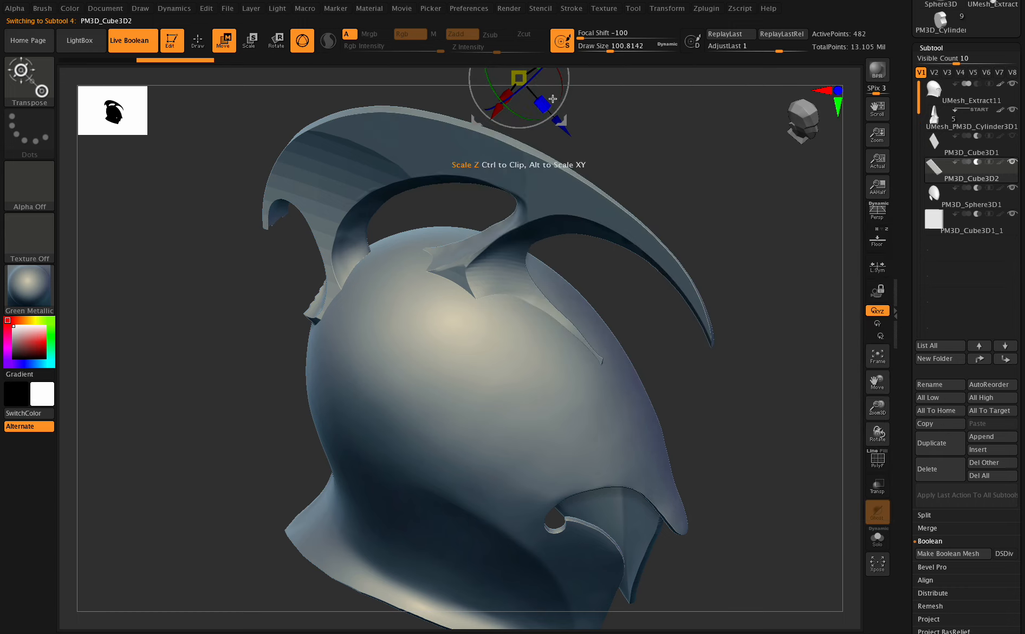
Move the PM3D_Cube3D2 cutter along its Z axis toward the back of the helmet, working from above
{"action": "left_click_drag", "start_coordinate": [560, 79], "coordinate": [557, 76]}
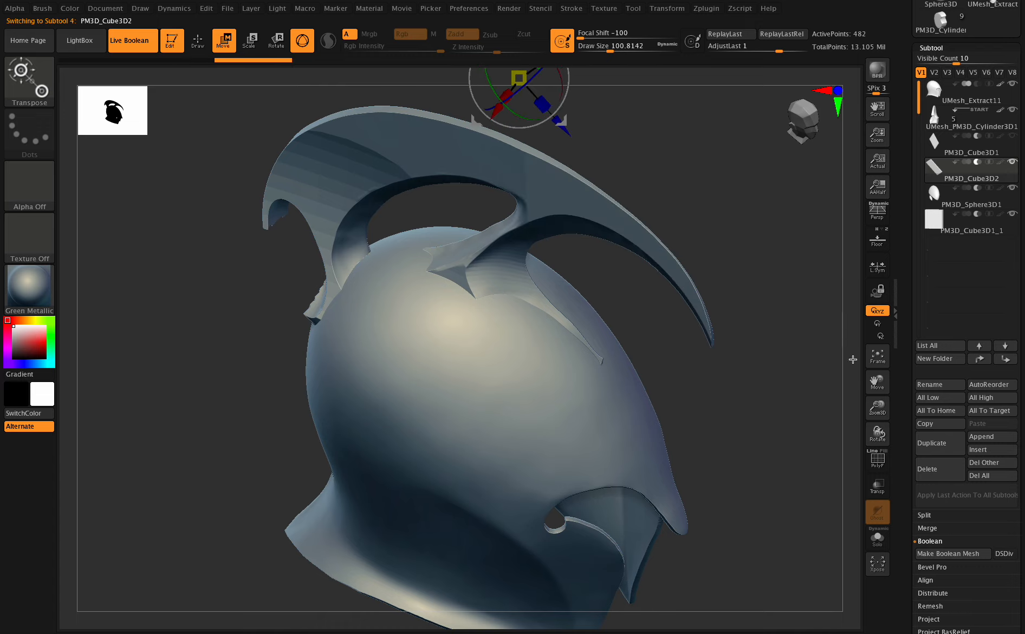
{"action": "left_click_drag", "start_coordinate": [878, 383], "coordinate": [881, 473]}
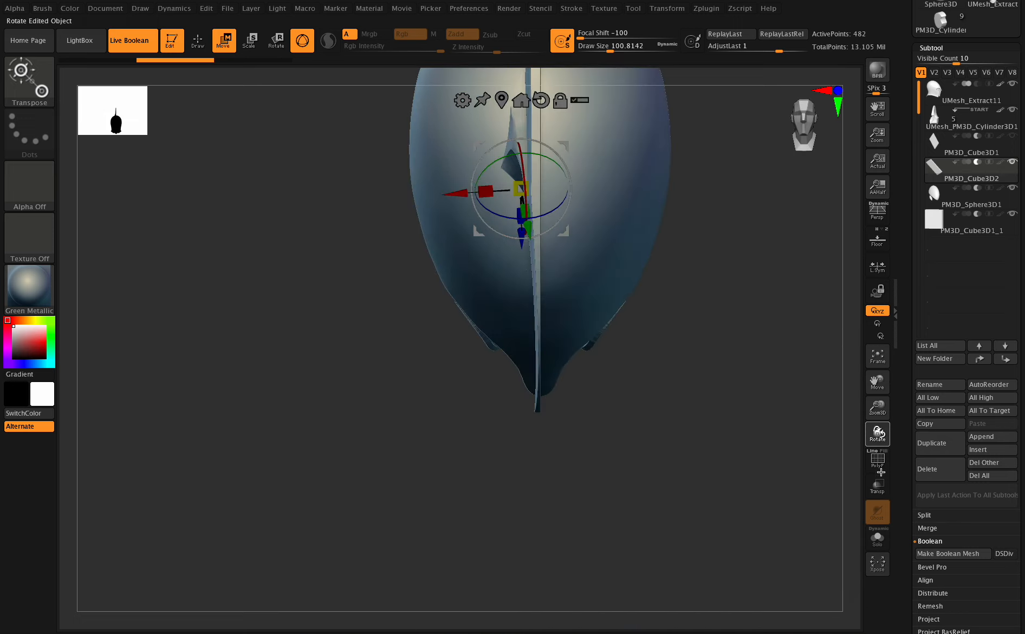
{"action": "left_click_drag", "start_coordinate": [874, 379], "coordinate": [856, 459]}
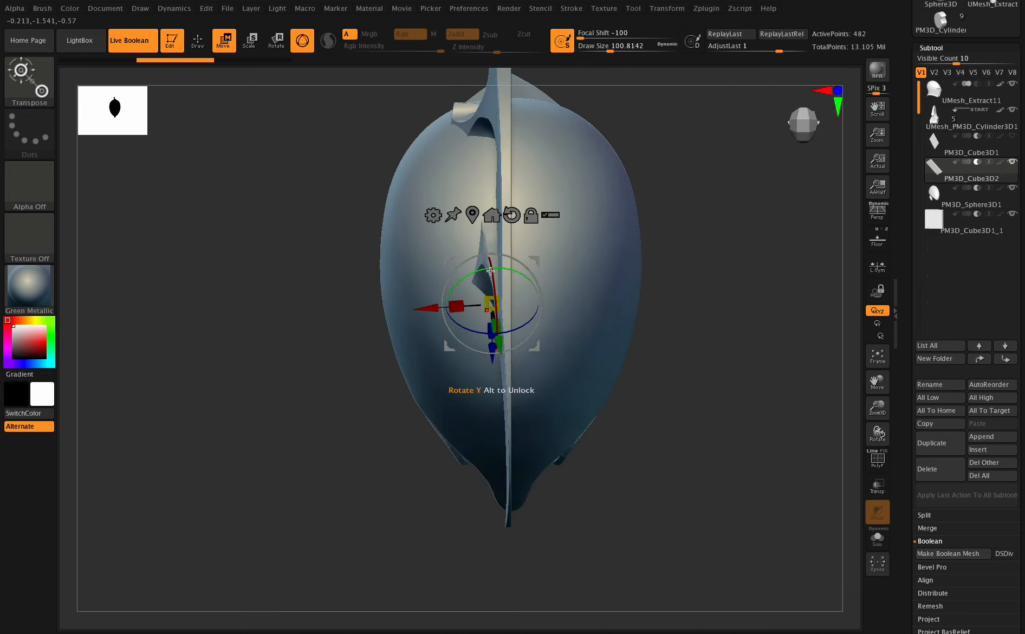
{"action": "left_click_drag", "start_coordinate": [461, 282], "coordinate": [462, 282]}
{"action": "left_click_drag", "start_coordinate": [463, 325], "coordinate": [462, 228]}
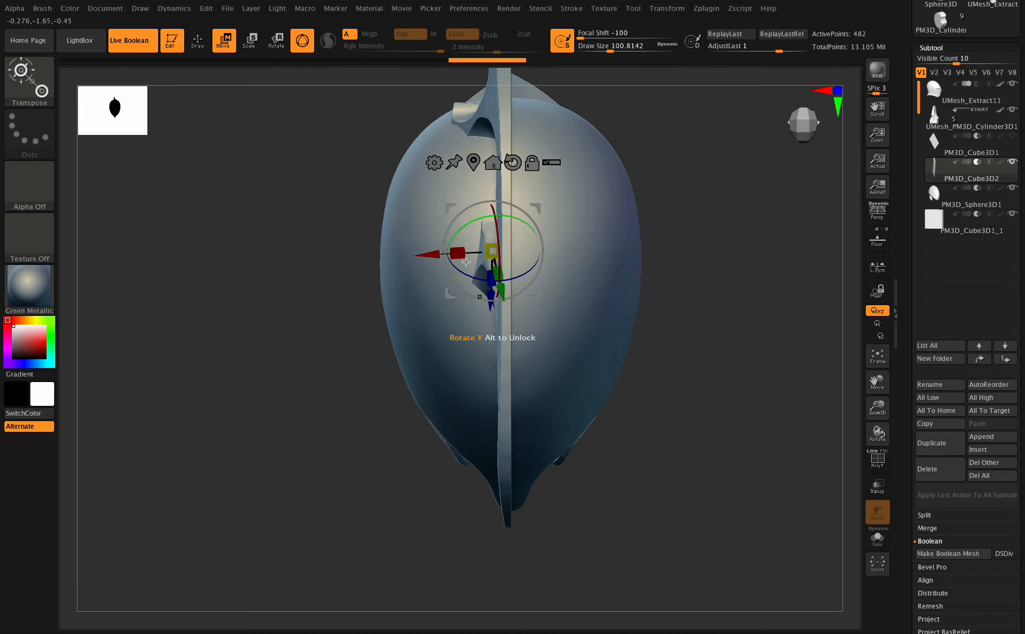
Display PM3D_Cube3D2 as an additive solid and rotate it so its flat side runs front to back along the crest
{"action": "left_click_drag", "start_coordinate": [872, 432], "coordinate": [886, 335]}
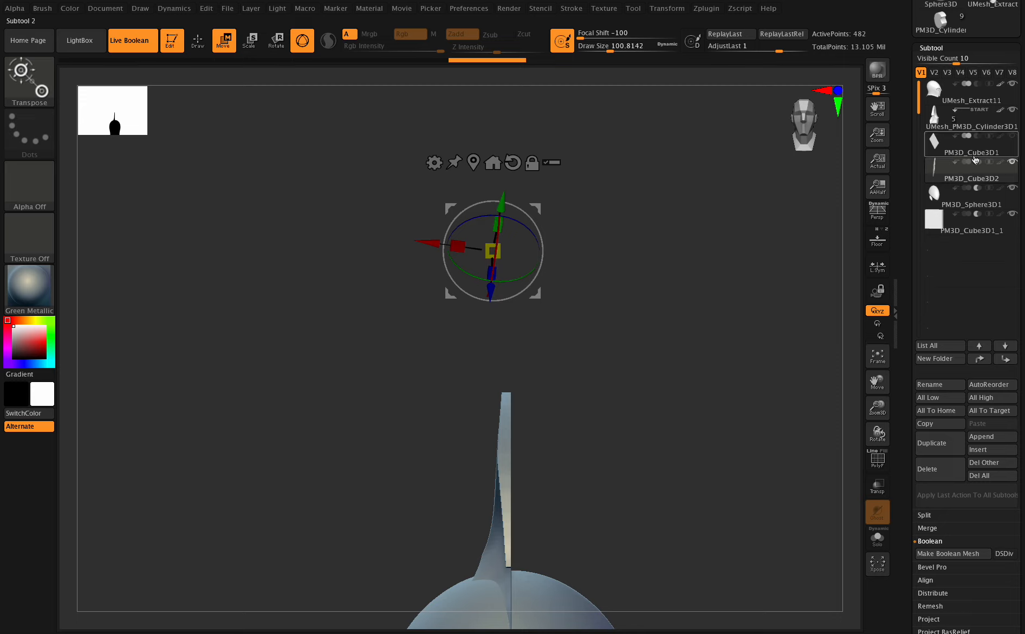
{"action": "left_click", "coordinate": [969, 172]}
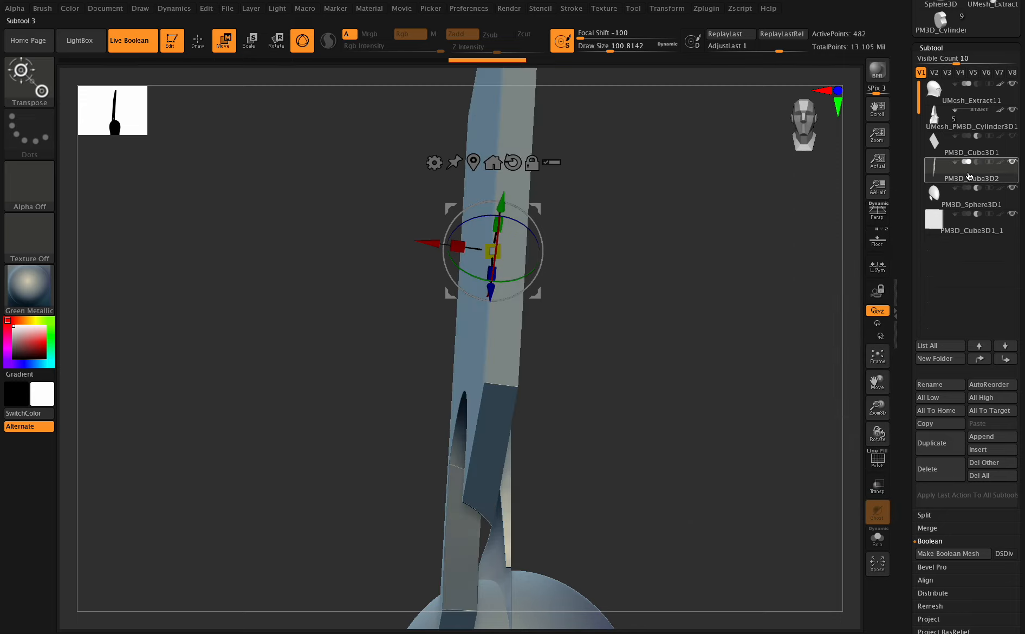
{"action": "left_click_drag", "start_coordinate": [879, 410], "coordinate": [830, 400]}
{"action": "left_click_drag", "start_coordinate": [877, 431], "coordinate": [911, 404]}
{"action": "left_click_drag", "start_coordinate": [461, 208], "coordinate": [449, 215]}
{"action": "left_click_drag", "start_coordinate": [863, 431], "coordinate": [844, 412], "text": "shift"}
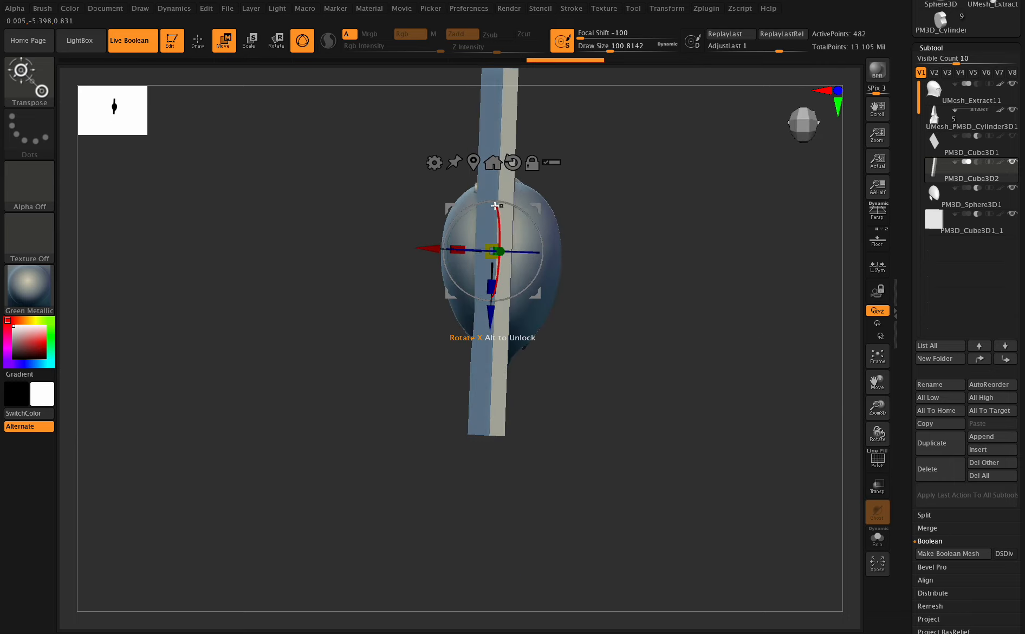
{"action": "left_click_drag", "start_coordinate": [494, 205], "coordinate": [474, 201]}
Lower the PM3D_Cube3D2 plate onto the crest, nudge it along X beside the crest and set it to subtractive mode
{"action": "left_click_drag", "start_coordinate": [877, 433], "coordinate": [848, 361]}
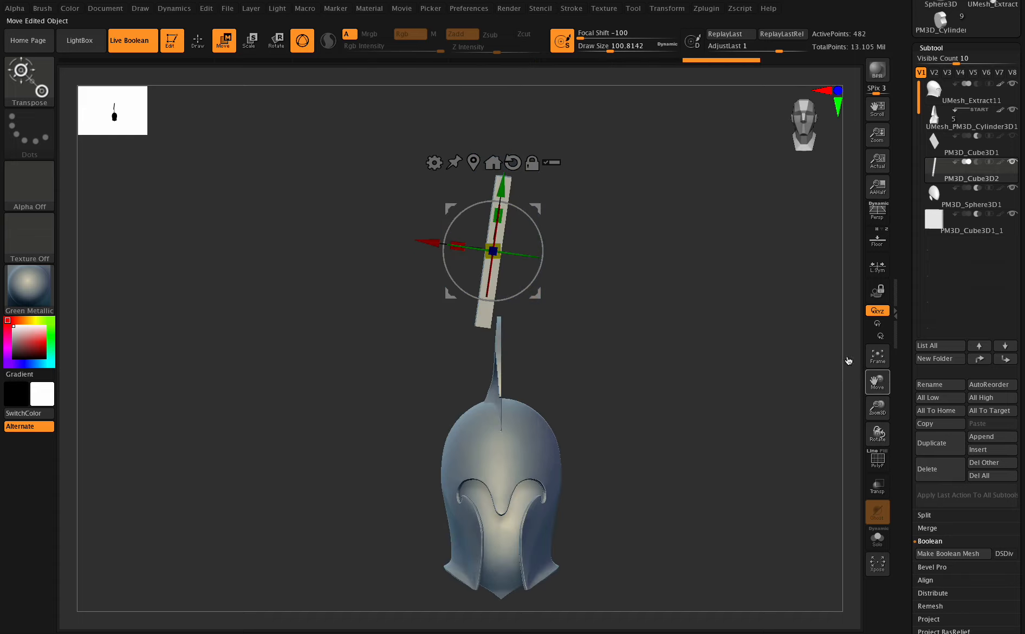
{"action": "left_click_drag", "start_coordinate": [500, 192], "coordinate": [493, 250]}
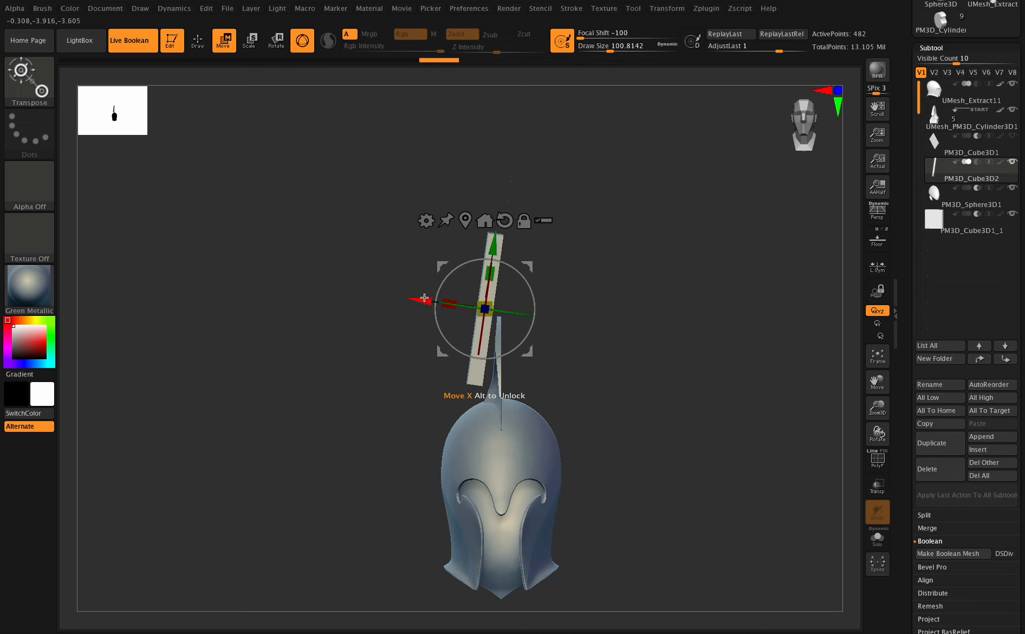
{"action": "left_click_drag", "start_coordinate": [425, 297], "coordinate": [431, 299]}
{"action": "left_click_drag", "start_coordinate": [877, 433], "coordinate": [876, 441]}
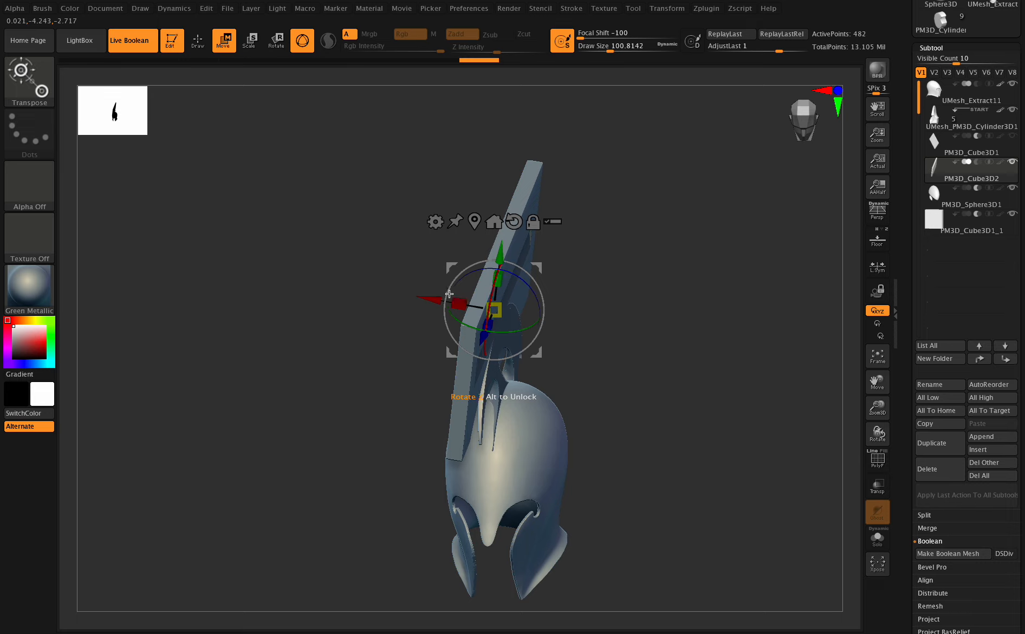
{"action": "left_click_drag", "start_coordinate": [438, 298], "coordinate": [433, 298]}
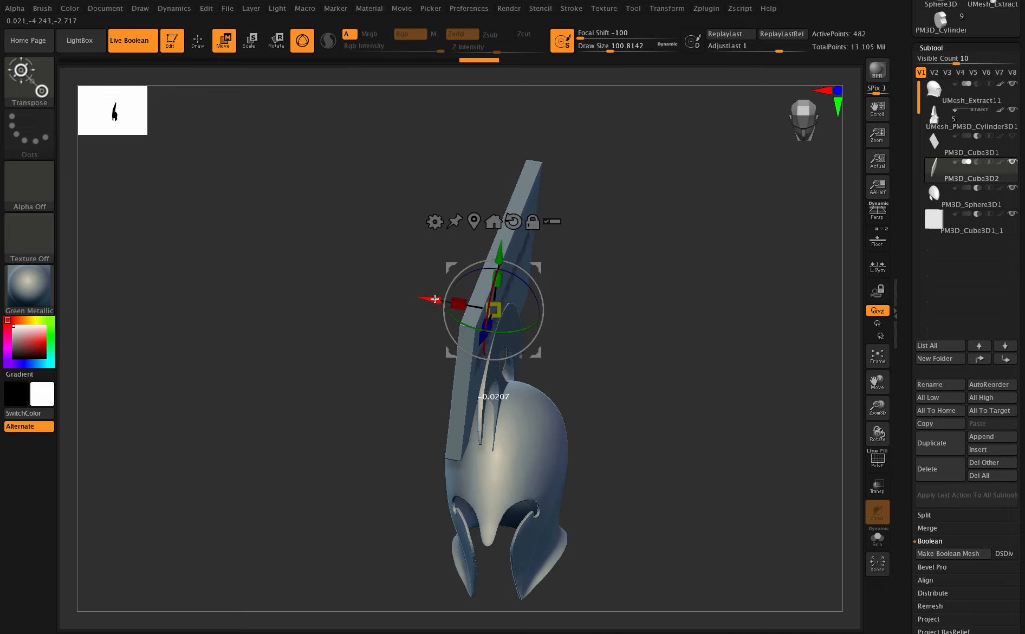
{"action": "left_click", "coordinate": [977, 163]}
Fine-tune the PM3D_Cube3D2 cutter against the crest's side with a slight rotation and a small shift along X
{"action": "left_click_drag", "start_coordinate": [872, 432], "coordinate": [878, 431]}
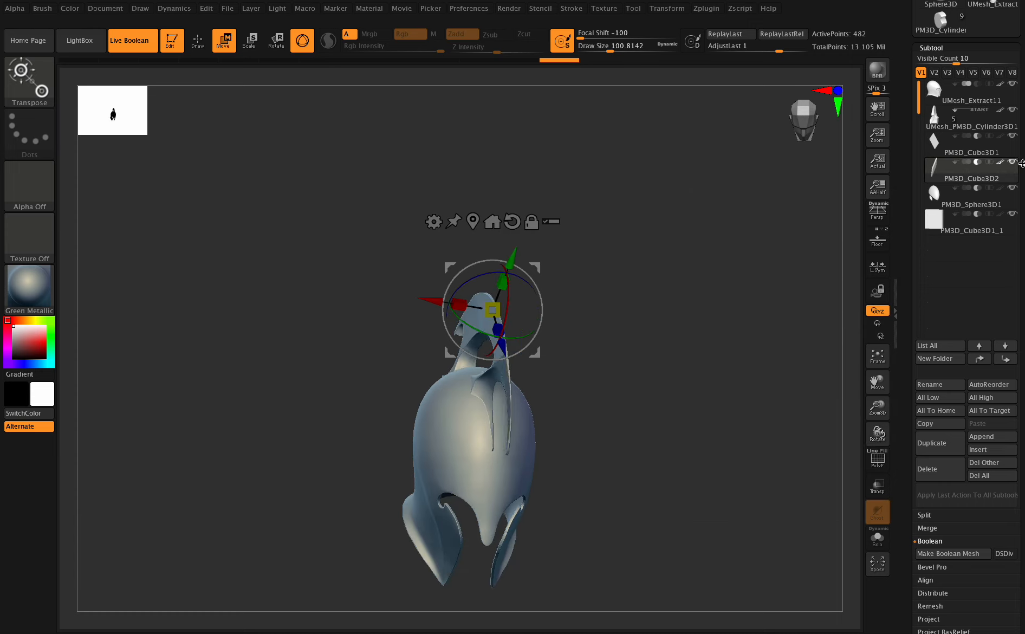
{"action": "left_click_drag", "start_coordinate": [875, 401], "coordinate": [872, 458]}
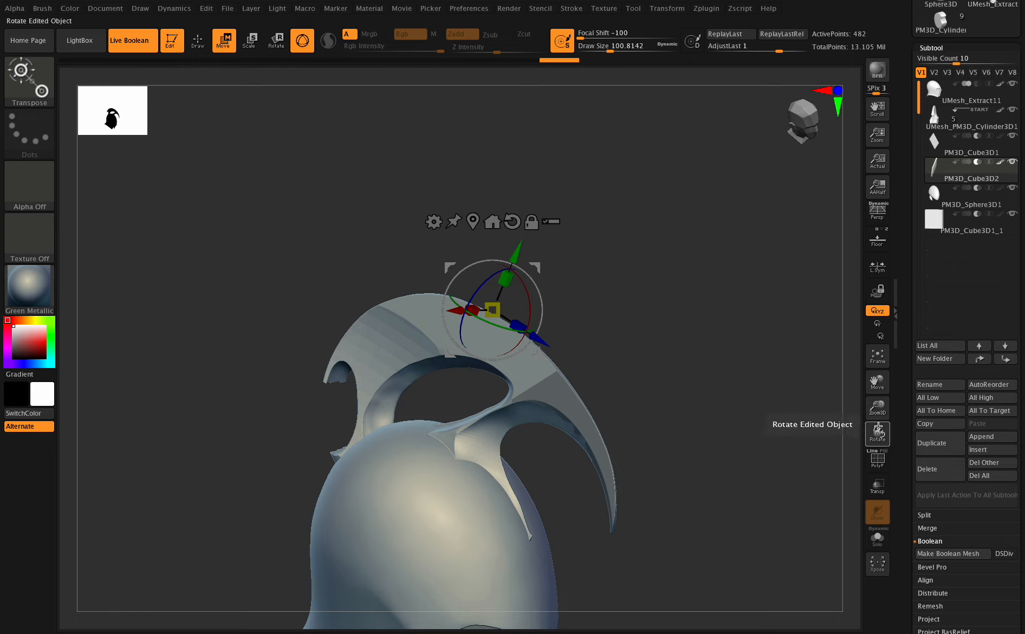
{"action": "left_click_drag", "start_coordinate": [883, 433], "coordinate": [870, 440]}
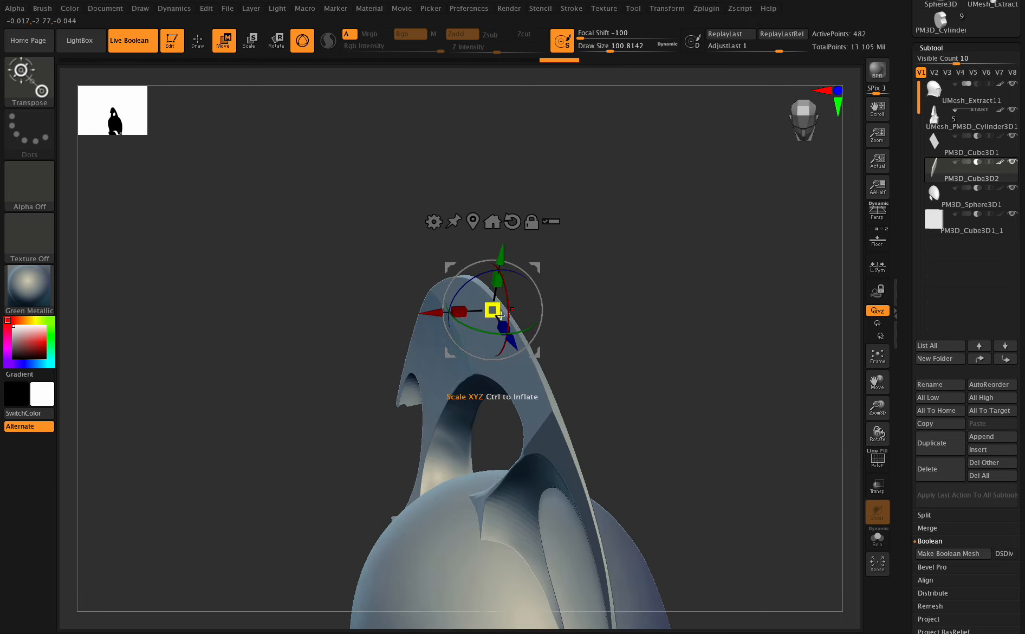
{"action": "left_click_drag", "start_coordinate": [522, 332], "coordinate": [523, 332]}
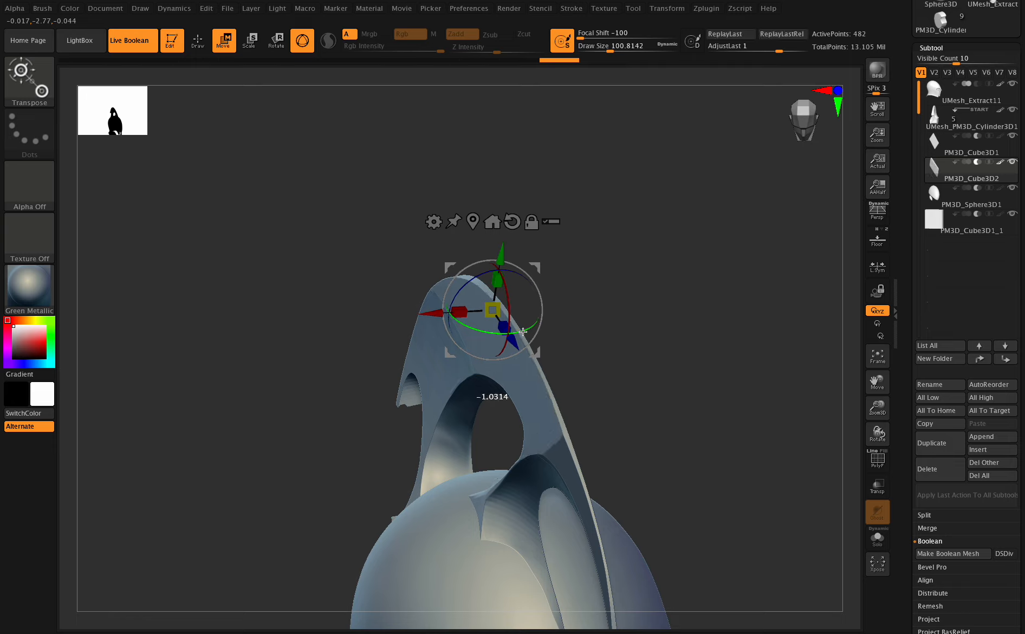
{"action": "left_click_drag", "start_coordinate": [524, 332], "coordinate": [524, 332]}
{"action": "left_click_drag", "start_coordinate": [434, 315], "coordinate": [476, 329]}
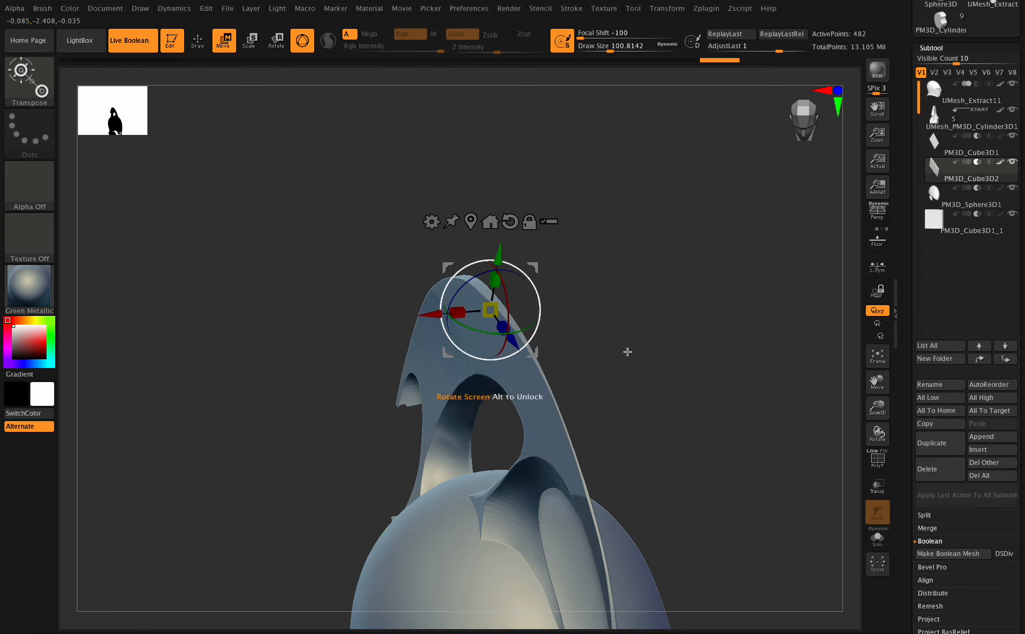
Check the thinned crest from behind and above, and duplicate the PM3D_Cube3D2 cutter as PM3D_Cube3D3
{"action": "mouse_move", "coordinate": [878, 369]}
{"action": "left_mouse_down"}
{"action": "mouse_move", "coordinate": [866, 307]}
{"action": "mouse_move", "coordinate": [871, 358]}
{"action": "left_mouse_up"}
{"action": "mouse_move", "coordinate": [877, 432]}
{"action": "left_mouse_down"}
{"action": "mouse_move", "coordinate": [866, 426]}
{"action": "mouse_move", "coordinate": [880, 433]}
{"action": "mouse_move", "coordinate": [901, 357]}
{"action": "mouse_move", "coordinate": [870, 437]}
{"action": "mouse_move", "coordinate": [891, 426]}
{"action": "mouse_move", "coordinate": [886, 446]}
{"action": "mouse_move", "coordinate": [866, 410]}
{"action": "mouse_move", "coordinate": [891, 418]}
{"action": "mouse_move", "coordinate": [883, 434]}
{"action": "left_mouse_up"}
{"action": "left_click_drag", "start_coordinate": [878, 383], "coordinate": [886, 407]}
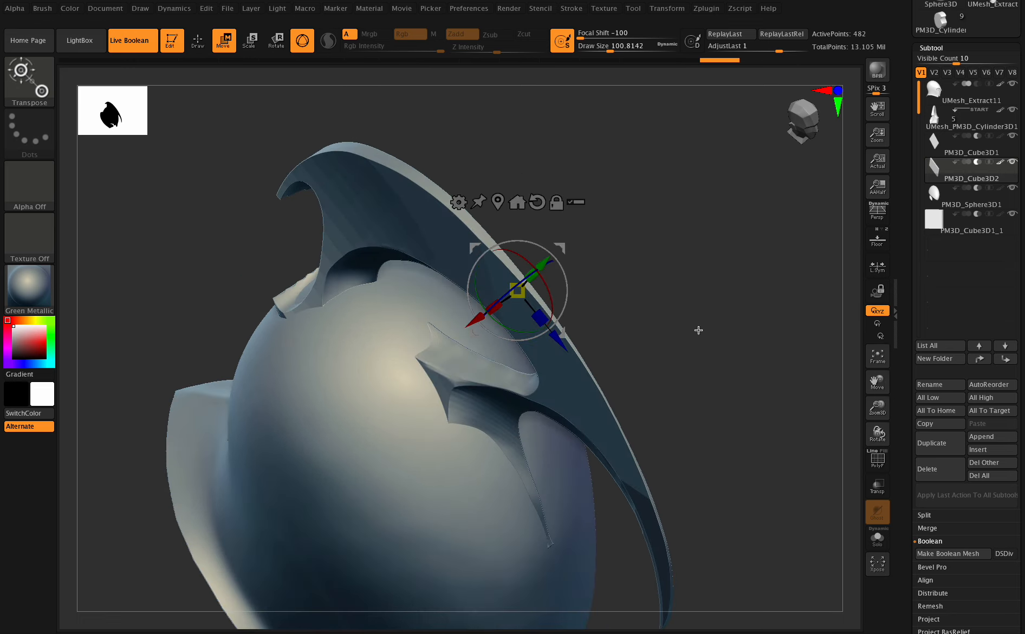
{"action": "left_click", "coordinate": [969, 176]}
{"action": "left_click", "coordinate": [933, 444]}
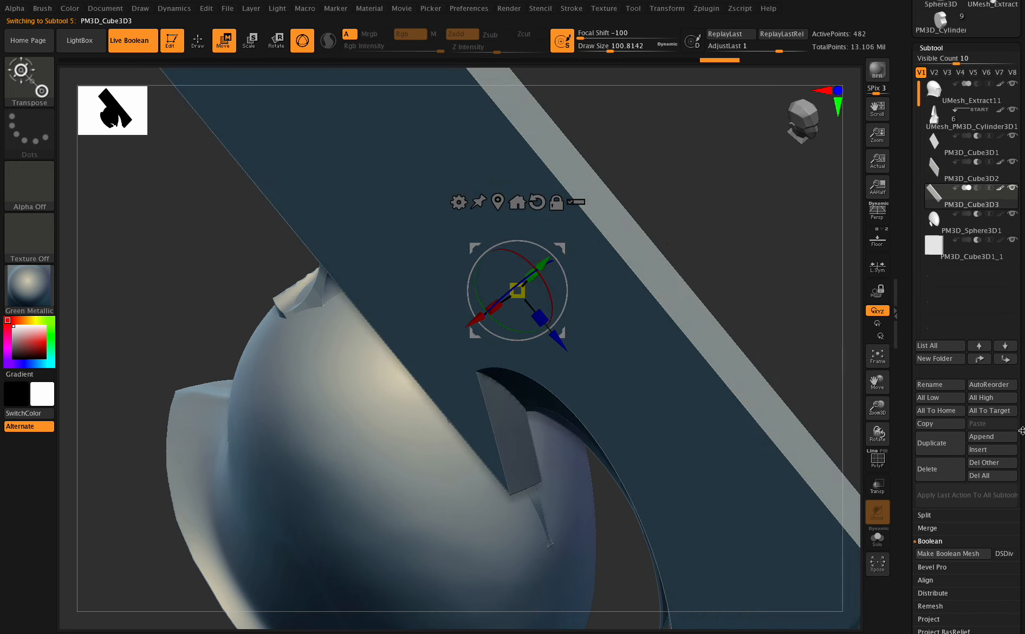
Move the PM3D_Cube3D3 plate toward the helmet's back, rotate it and nudge it along X to lie against the crest's side
{"action": "mouse_move", "coordinate": [879, 426]}
{"action": "left_mouse_down"}
{"action": "mouse_move", "coordinate": [818, 422]}
{"action": "mouse_move", "coordinate": [870, 419]}
{"action": "mouse_move", "coordinate": [829, 395]}
{"action": "mouse_move", "coordinate": [900, 433]}
{"action": "mouse_move", "coordinate": [884, 414]}
{"action": "mouse_move", "coordinate": [882, 425]}
{"action": "left_mouse_up"}
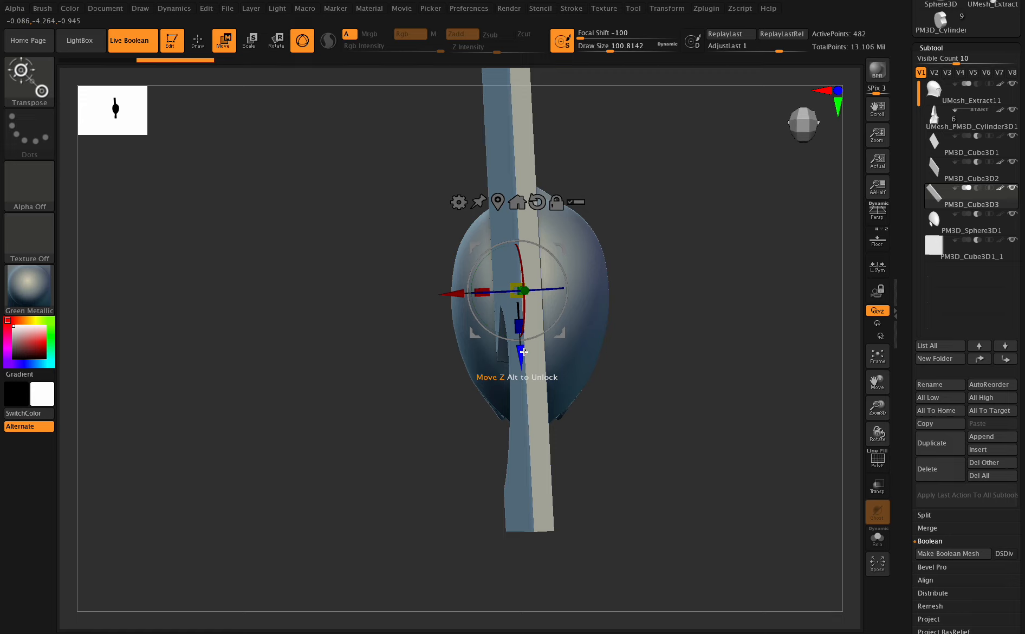
{"action": "left_click_drag", "start_coordinate": [523, 352], "coordinate": [495, 214]}
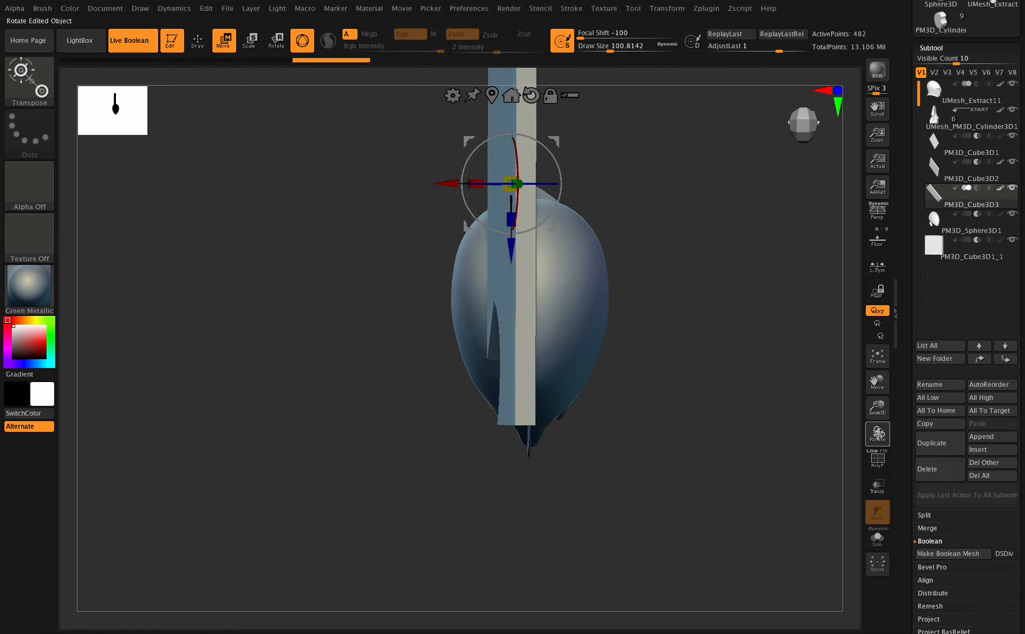
{"action": "left_click_drag", "start_coordinate": [877, 433], "coordinate": [843, 435]}
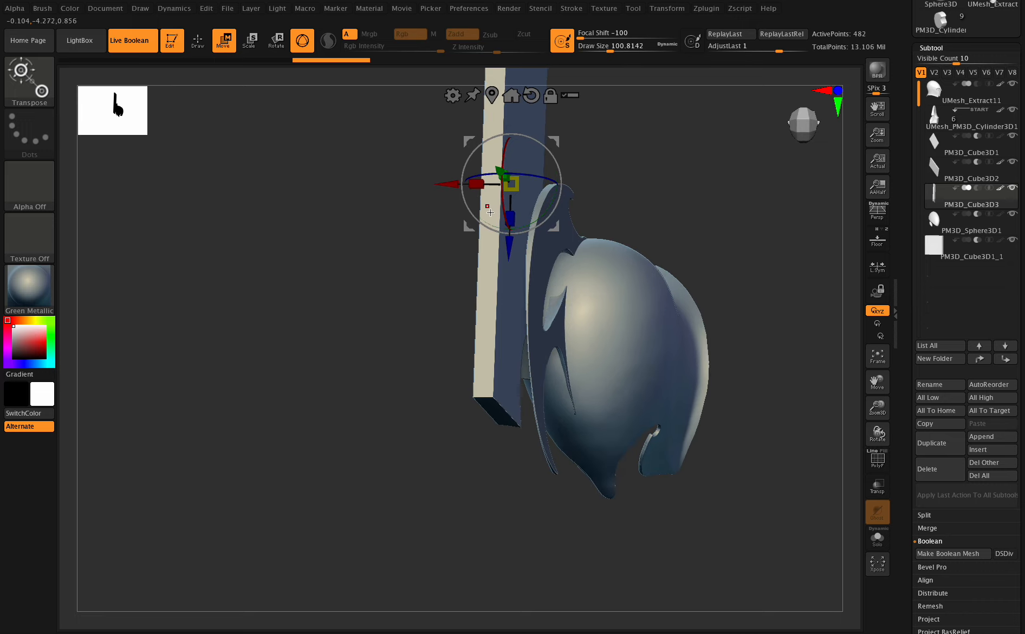
{"action": "mouse_move", "coordinate": [488, 222]}
{"action": "left_mouse_down"}
{"action": "mouse_move", "coordinate": [477, 187]}
{"action": "mouse_move", "coordinate": [462, 184]}
{"action": "left_mouse_up"}
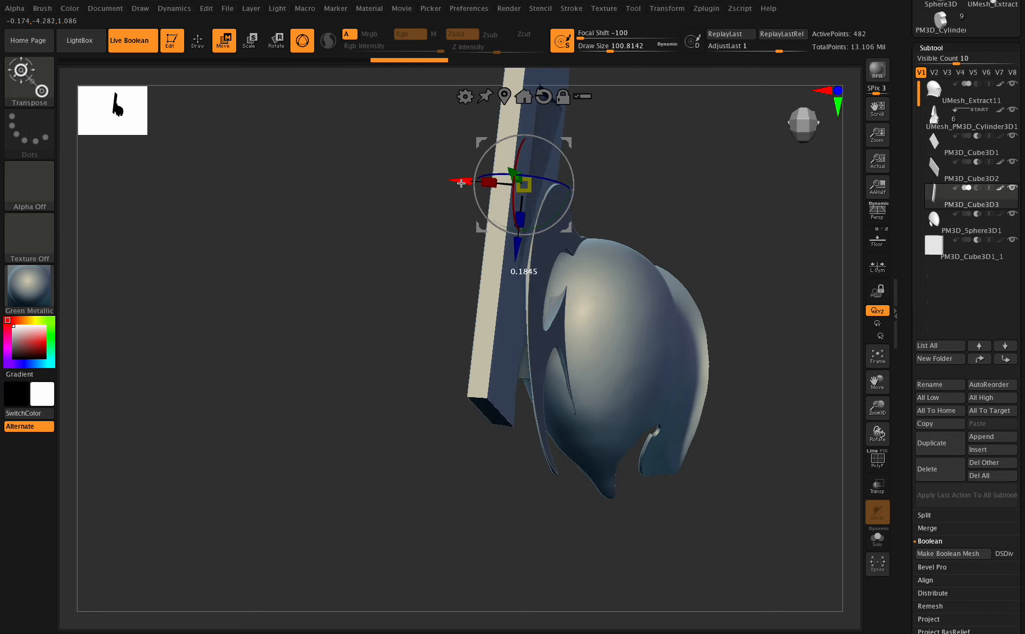
{"action": "left_click_drag", "start_coordinate": [495, 221], "coordinate": [497, 221]}
{"action": "left_click_drag", "start_coordinate": [464, 181], "coordinate": [463, 181]}
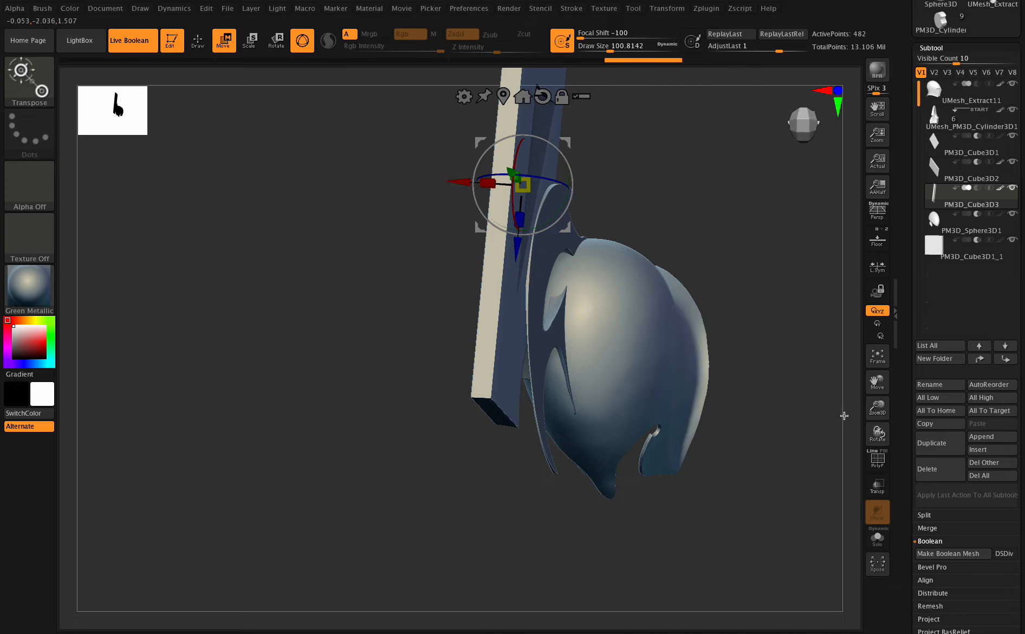
{"action": "left_click_drag", "start_coordinate": [872, 432], "coordinate": [866, 297]}
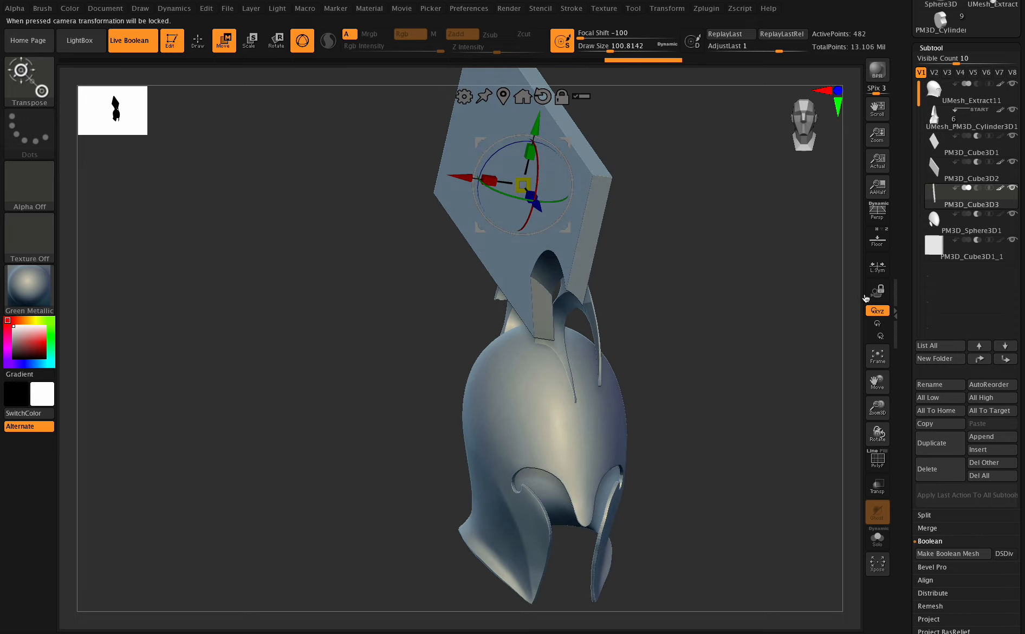
Set PM3D_Cube3D3 to subtractive boolean mode and check its cut on the crest from above
{"action": "left_click", "coordinate": [977, 189]}
{"action": "left_click_drag", "start_coordinate": [878, 431], "coordinate": [867, 460]}
{"action": "left_click_drag", "start_coordinate": [877, 407], "coordinate": [865, 427]}
{"action": "left_click_drag", "start_coordinate": [870, 381], "coordinate": [763, 351]}
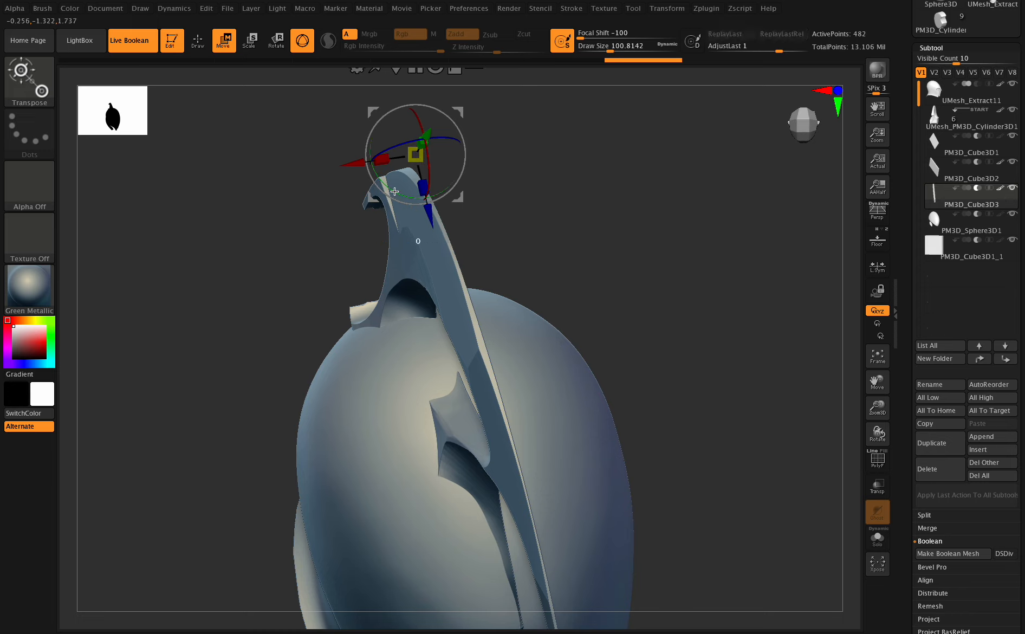
Rotate the PM3D_Cube3D3 cutter slightly and shift it along X against the crest's side
{"action": "left_click_drag", "start_coordinate": [394, 191], "coordinate": [390, 186]}
{"action": "mouse_move", "coordinate": [363, 163]}
{"action": "left_mouse_down"}
{"action": "mouse_move", "coordinate": [354, 166]}
{"action": "mouse_move", "coordinate": [377, 176]}
{"action": "mouse_move", "coordinate": [348, 168]}
{"action": "left_mouse_up"}
{"action": "left_click_drag", "start_coordinate": [877, 407], "coordinate": [860, 304]}
{"action": "left_click_drag", "start_coordinate": [877, 403], "coordinate": [878, 411]}
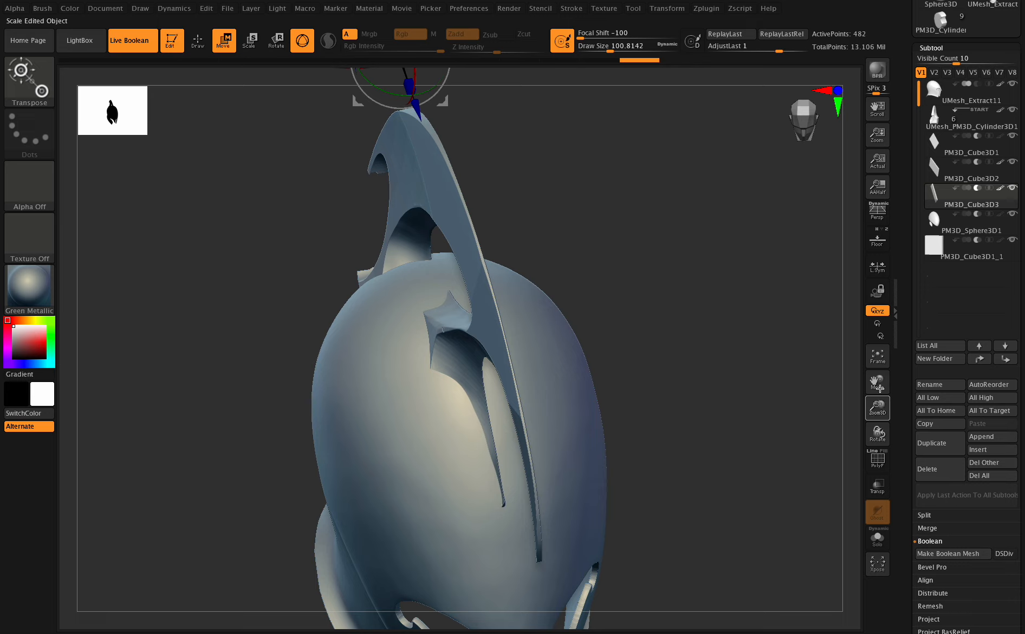
Reselect the PM3D_Cube3D2 cutter and nudge it slightly along X to refine its cut on the crest's side
{"action": "left_click", "coordinate": [969, 173]}
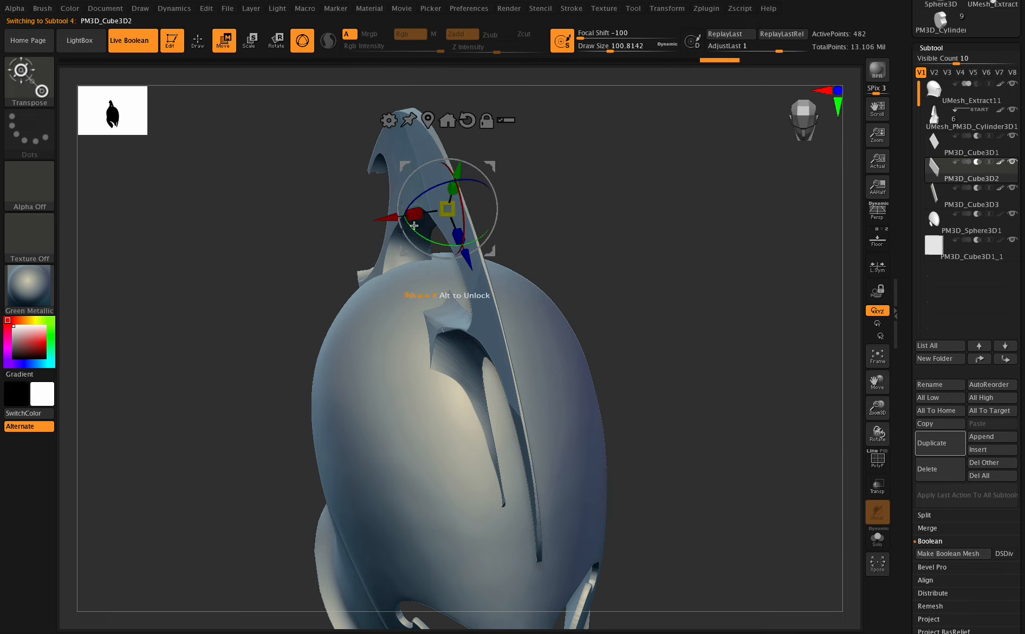
{"action": "left_click", "coordinate": [958, 158]}
{"action": "left_click", "coordinate": [971, 190]}
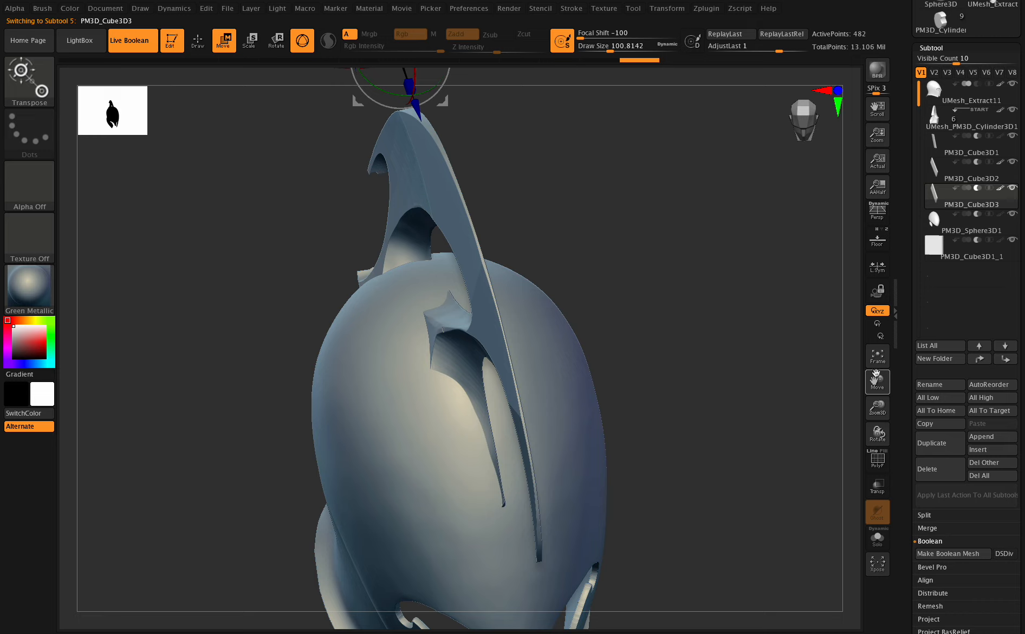
{"action": "left_click_drag", "start_coordinate": [876, 374], "coordinate": [883, 398]}
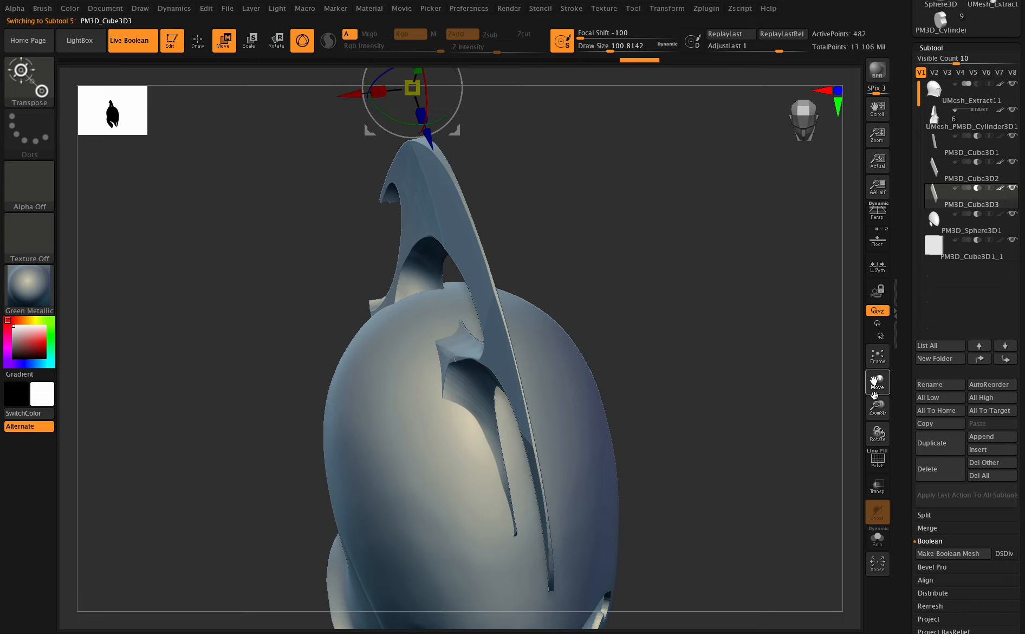
{"action": "left_click", "coordinate": [963, 173]}
{"action": "left_click_drag", "start_coordinate": [400, 248], "coordinate": [401, 251]}
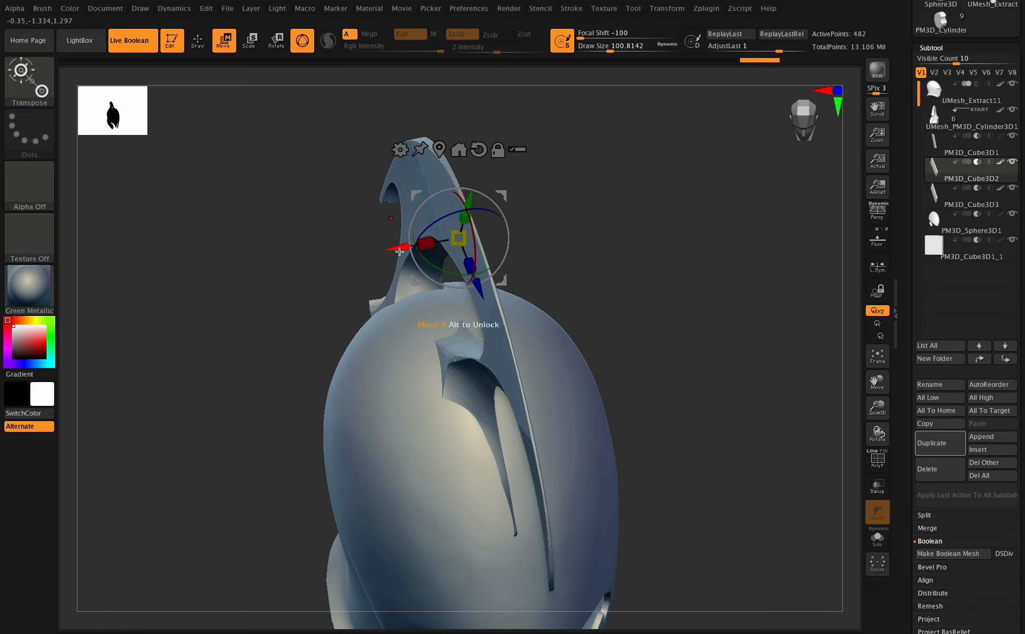
Select the PM3D_Cube3D3 cutter, inspect the crest from the side and behind, and move the cutter by -0.1776 along Y
{"action": "left_click", "coordinate": [949, 204]}
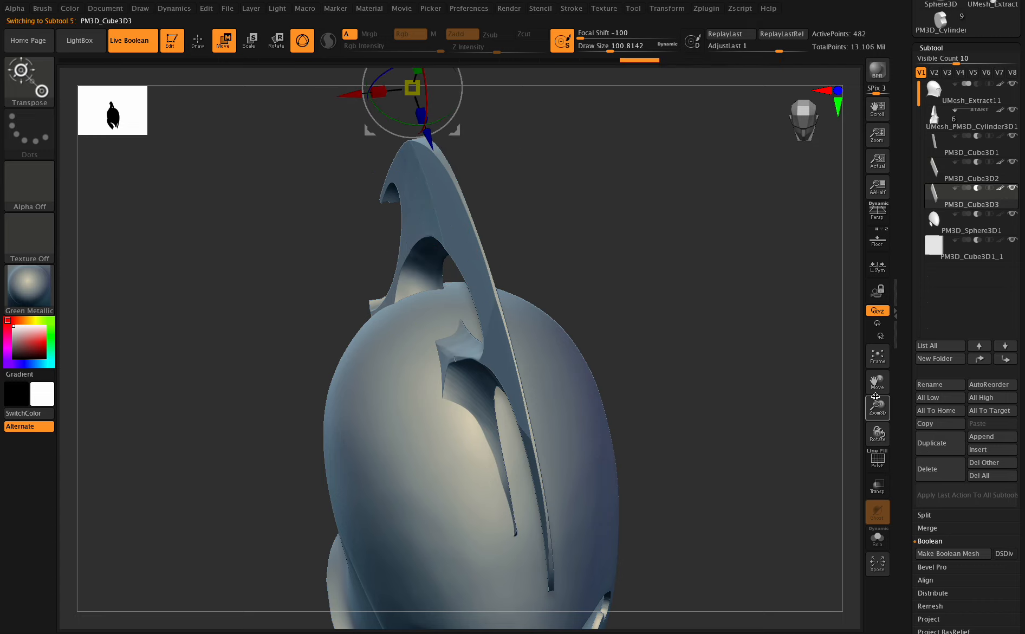
{"action": "left_click_drag", "start_coordinate": [876, 402], "coordinate": [904, 380]}
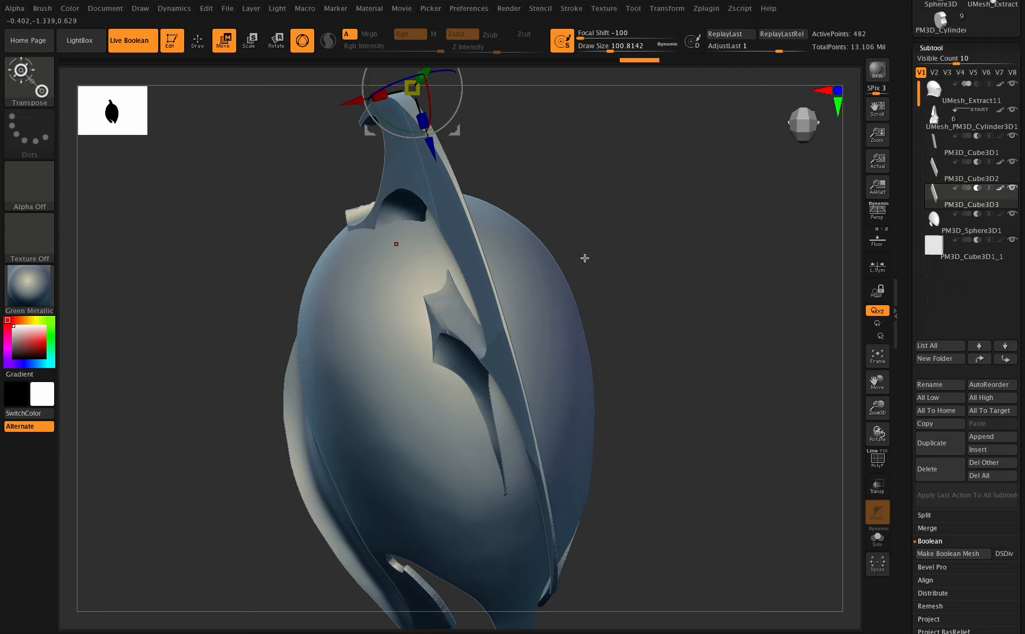
{"action": "mouse_move", "coordinate": [878, 433]}
{"action": "left_mouse_down"}
{"action": "mouse_move", "coordinate": [896, 429]}
{"action": "mouse_move", "coordinate": [875, 438]}
{"action": "left_mouse_up"}
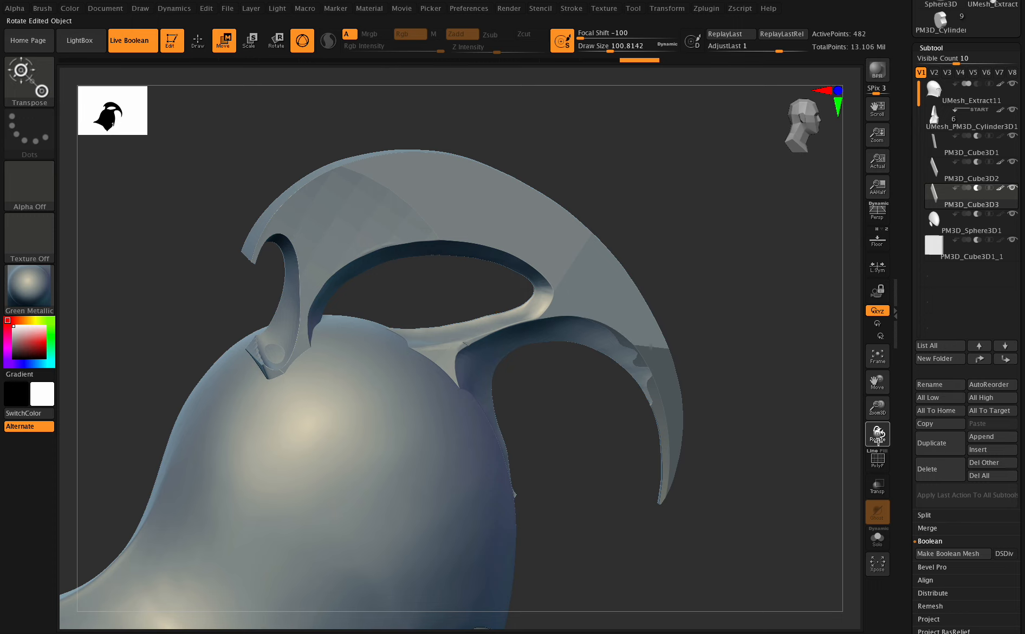
{"action": "mouse_move", "coordinate": [878, 433]}
{"action": "left_mouse_down"}
{"action": "mouse_move", "coordinate": [863, 420]}
{"action": "mouse_move", "coordinate": [886, 444]}
{"action": "left_mouse_up"}
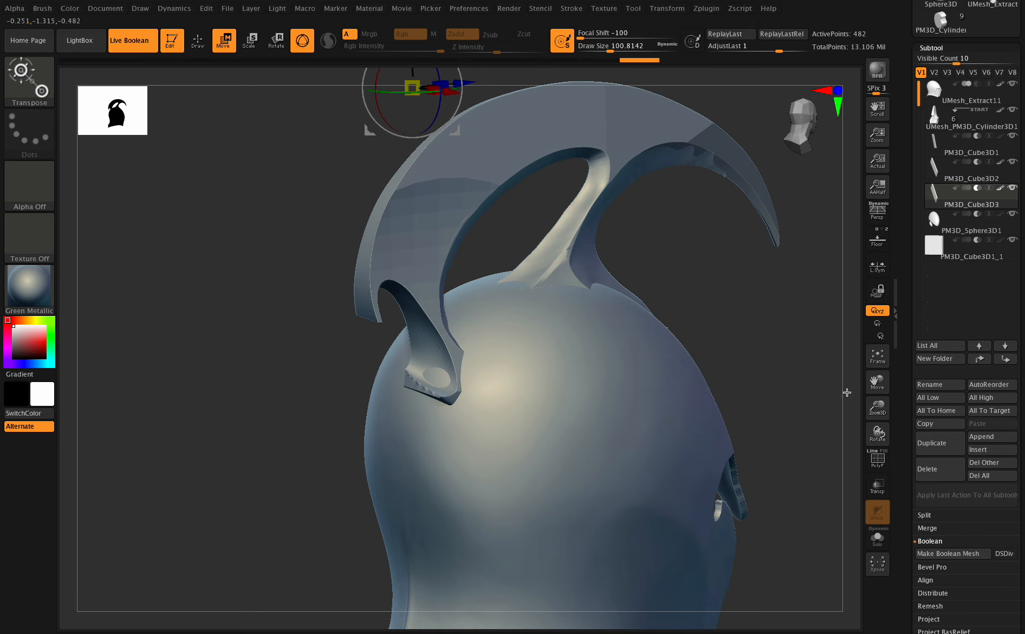
{"action": "mouse_move", "coordinate": [876, 382]}
{"action": "left_mouse_down"}
{"action": "mouse_move", "coordinate": [871, 424]}
{"action": "mouse_move", "coordinate": [874, 380]}
{"action": "left_mouse_up"}
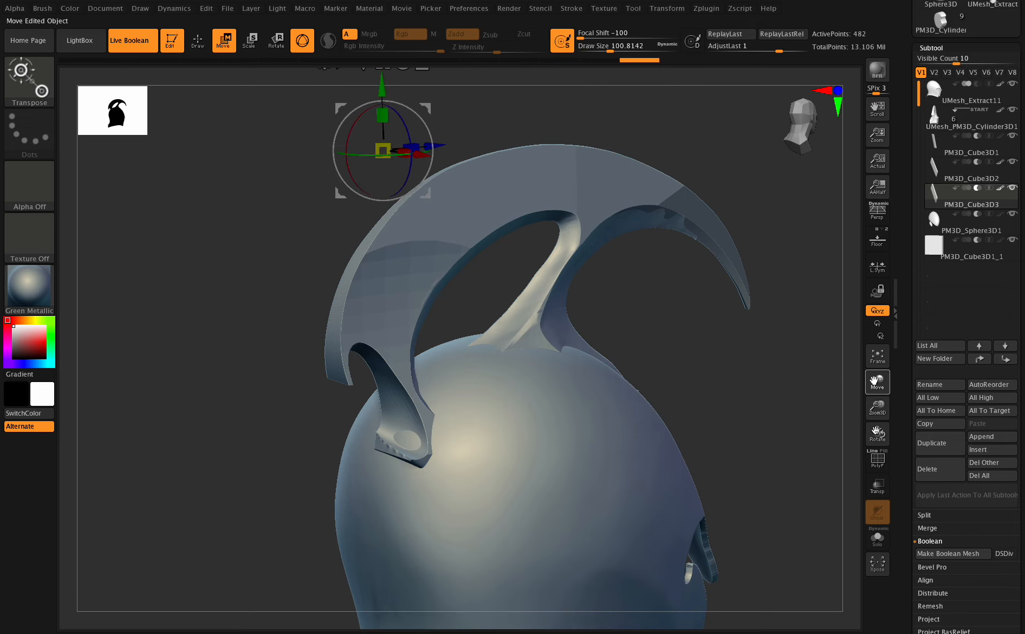
{"action": "left_click_drag", "start_coordinate": [877, 433], "coordinate": [882, 431]}
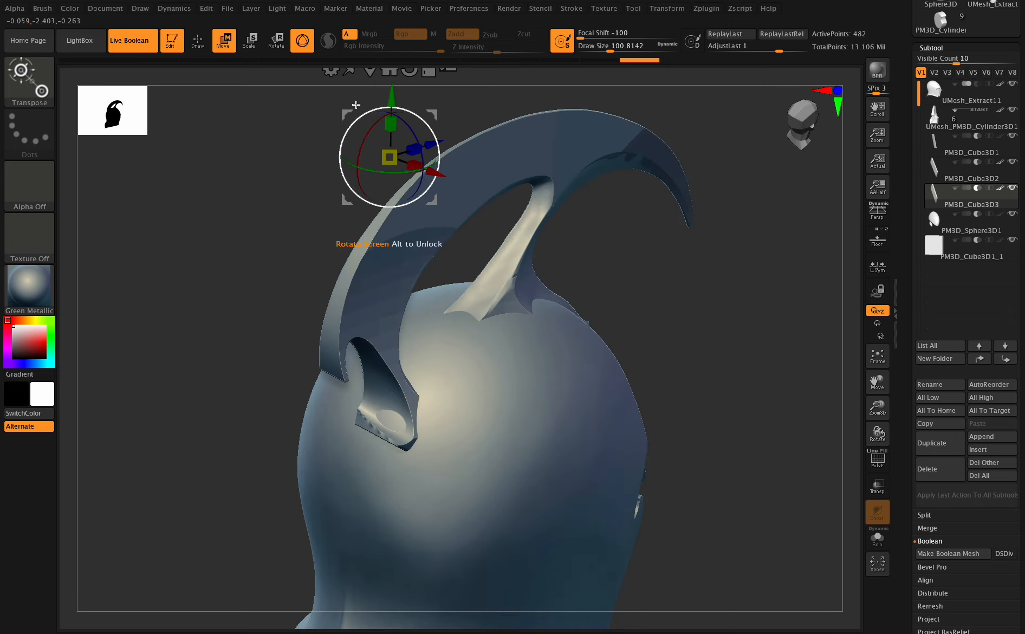
{"action": "left_click_drag", "start_coordinate": [390, 97], "coordinate": [392, 77]}
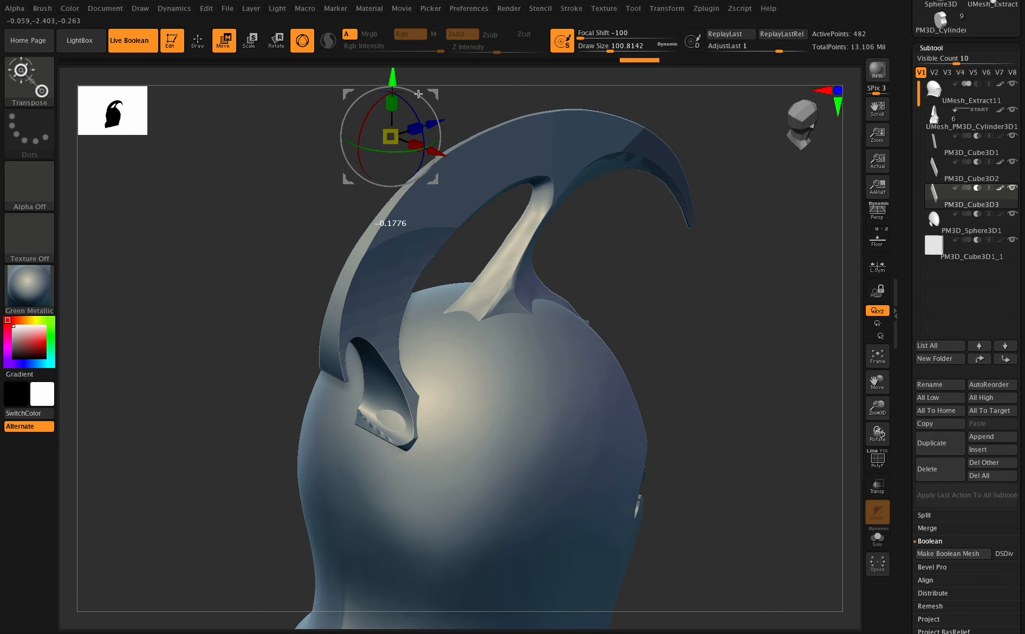
{"action": "left_click_drag", "start_coordinate": [878, 430], "coordinate": [856, 364]}
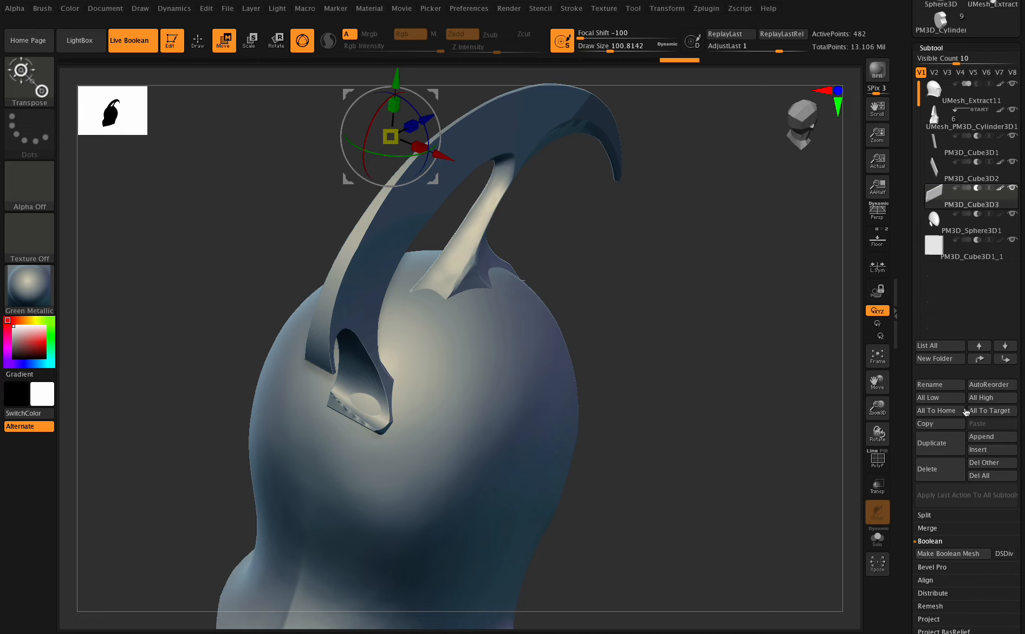
Duplicate the PM3D_Cube3D3 cutter and set the copy to subtractive boolean mode
{"action": "left_click", "coordinate": [934, 442]}
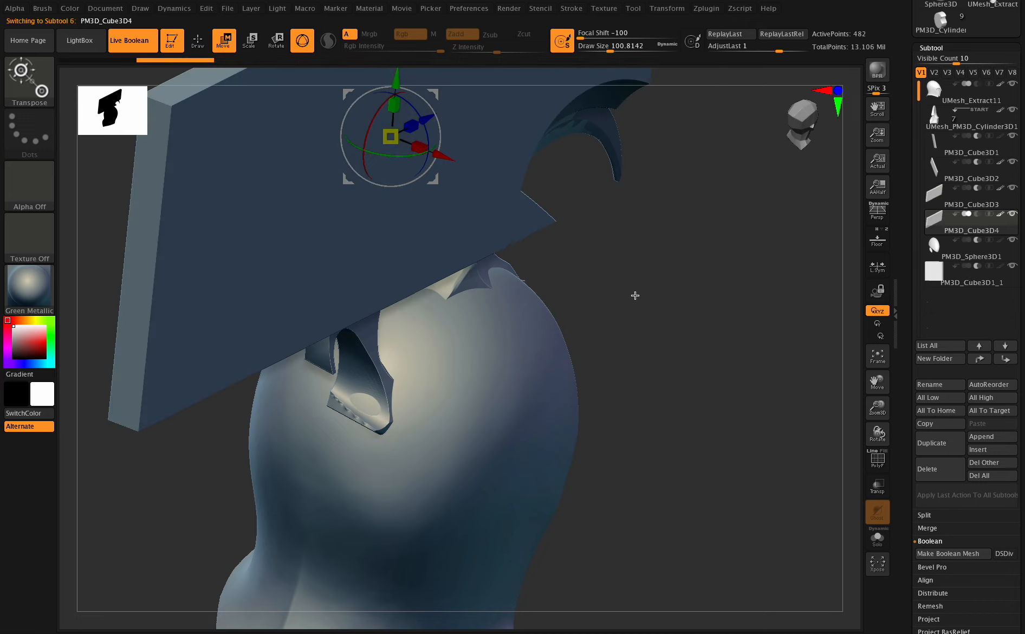
{"action": "left_click", "coordinate": [988, 215]}
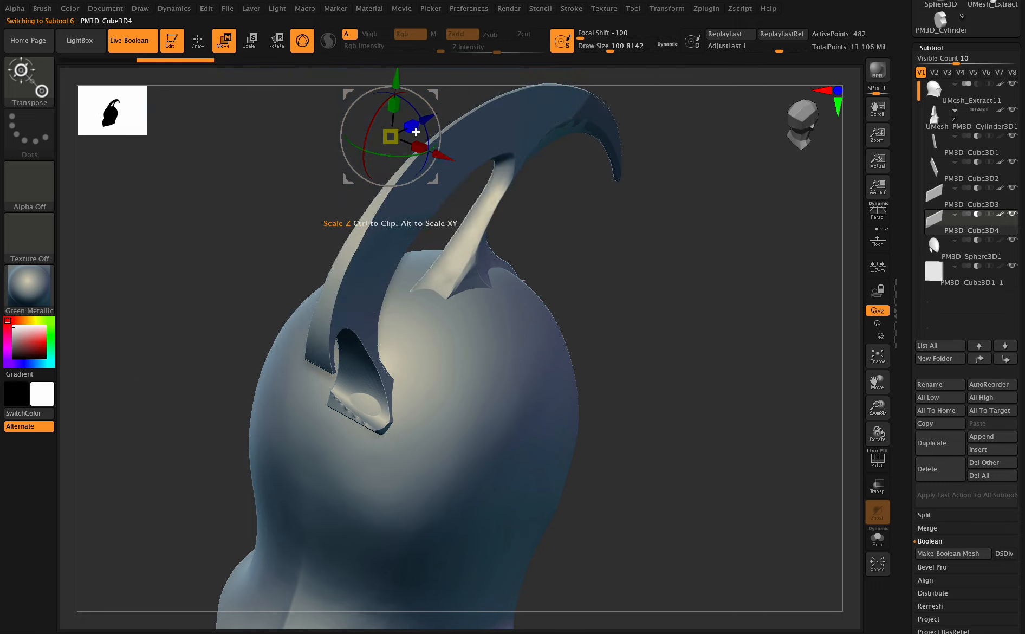
Rotate the PM3D_Cube3D4 cutter slightly and move it along X beside the crest's rear part
{"action": "left_click_drag", "start_coordinate": [390, 155], "coordinate": [387, 155]}
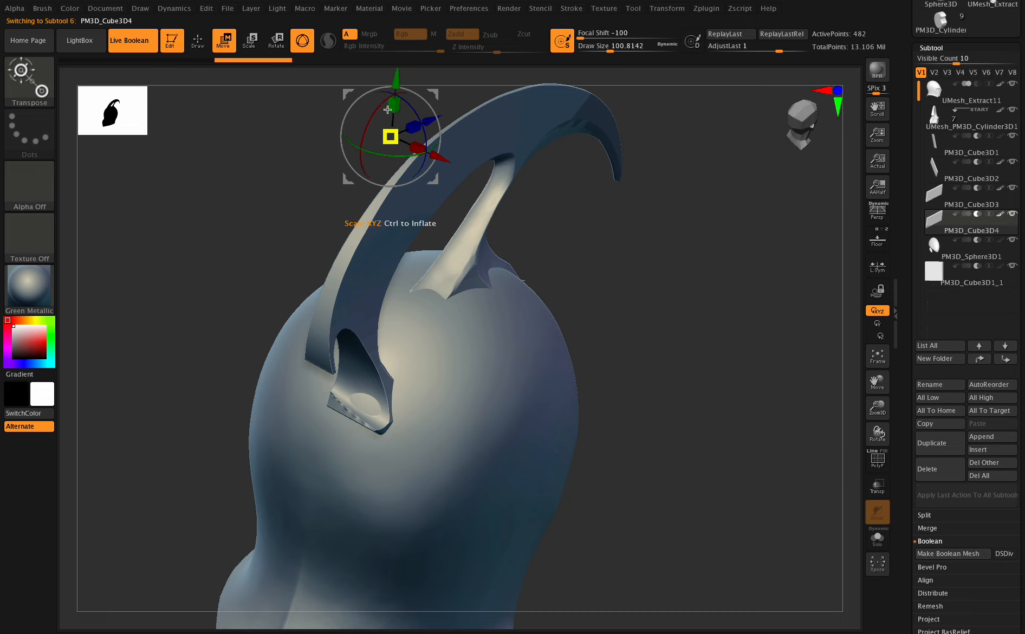
{"action": "left_click_drag", "start_coordinate": [413, 113], "coordinate": [411, 110]}
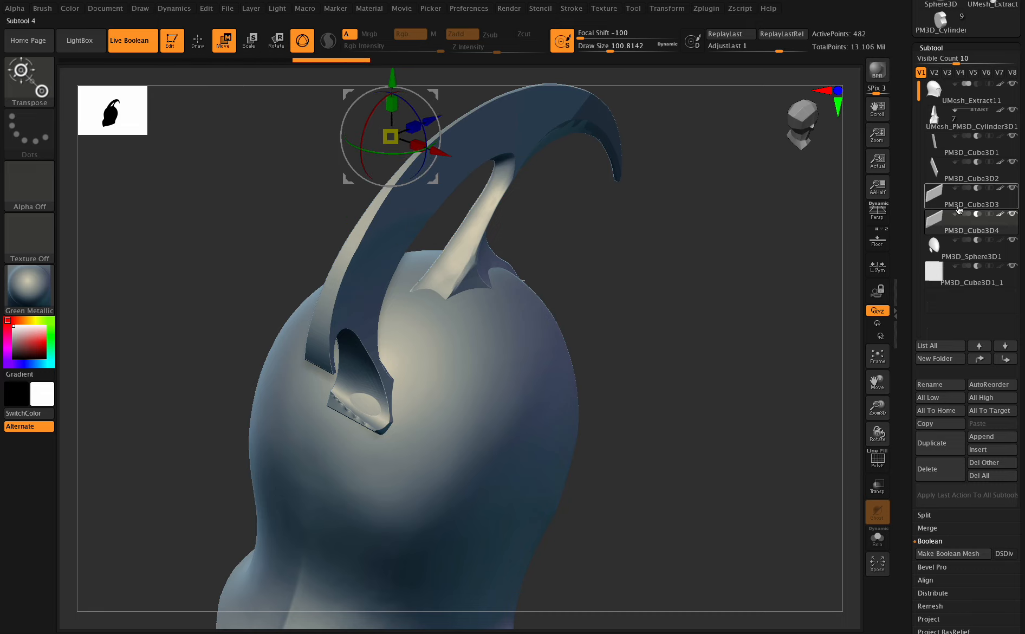
{"action": "left_click_drag", "start_coordinate": [442, 148], "coordinate": [369, 118]}
{"action": "mouse_move", "coordinate": [398, 186]}
{"action": "left_mouse_down"}
{"action": "mouse_move", "coordinate": [389, 182]}
{"action": "mouse_move", "coordinate": [414, 194]}
{"action": "left_mouse_up"}
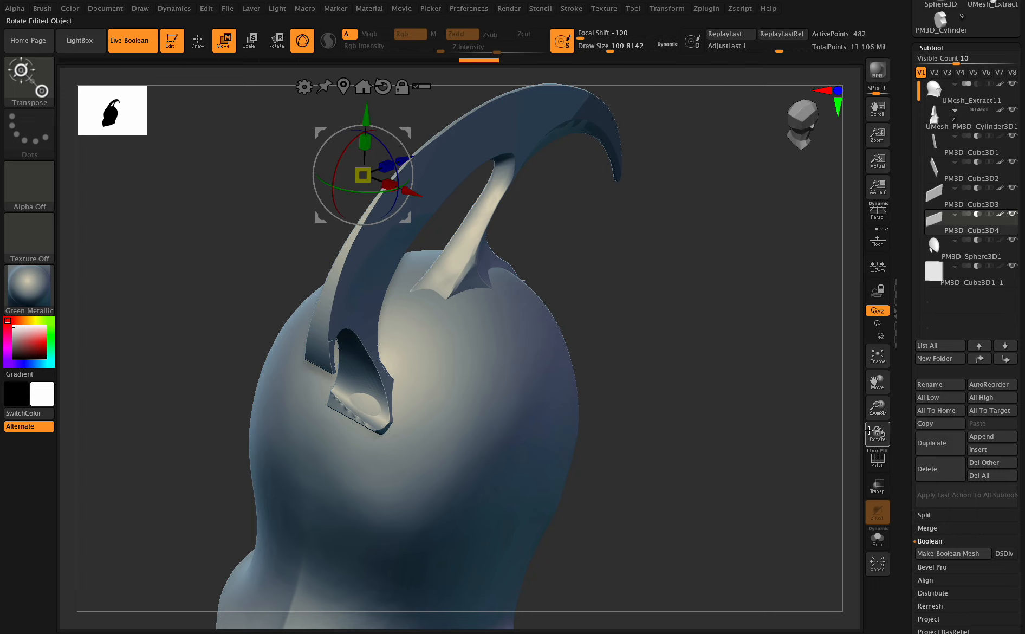
{"action": "left_click_drag", "start_coordinate": [878, 381], "coordinate": [874, 380]}
{"action": "scroll", "coordinate": [877, 429], "scroll_direction": "down", "scroll_amount": 5}
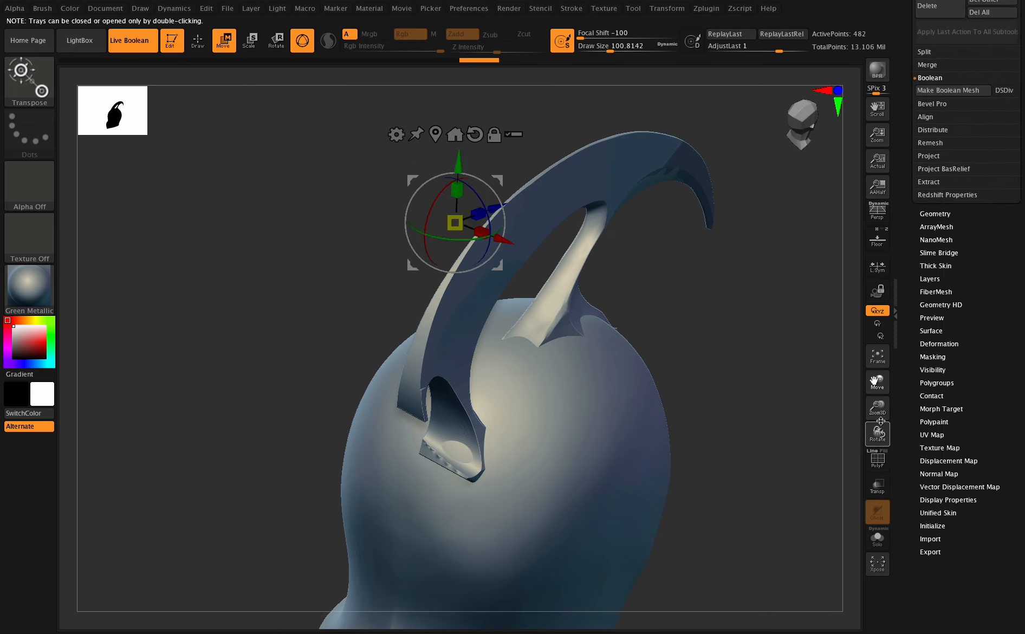
{"action": "scroll", "coordinate": [884, 426], "scroll_direction": "up", "scroll_amount": 10}
{"action": "scroll", "coordinate": [884, 426], "scroll_direction": "down", "scroll_amount": 5}
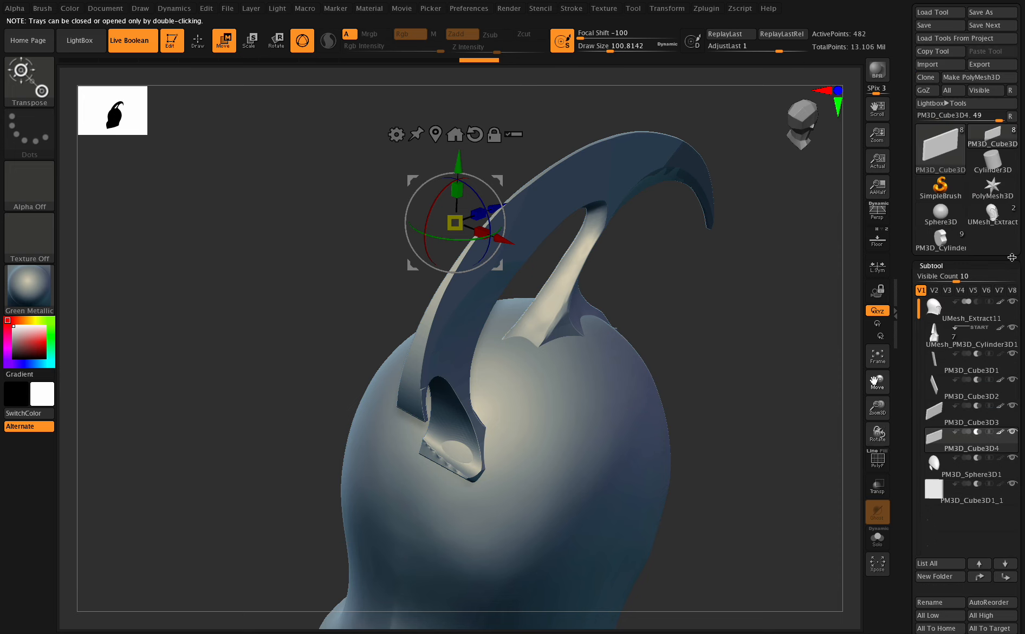
{"action": "scroll", "coordinate": [894, 457], "scroll_direction": "up", "scroll_amount": 3}
{"action": "scroll", "coordinate": [895, 457], "scroll_direction": "down", "scroll_amount": 3}
{"action": "scroll", "coordinate": [967, 325], "scroll_direction": "down", "scroll_amount": 3}
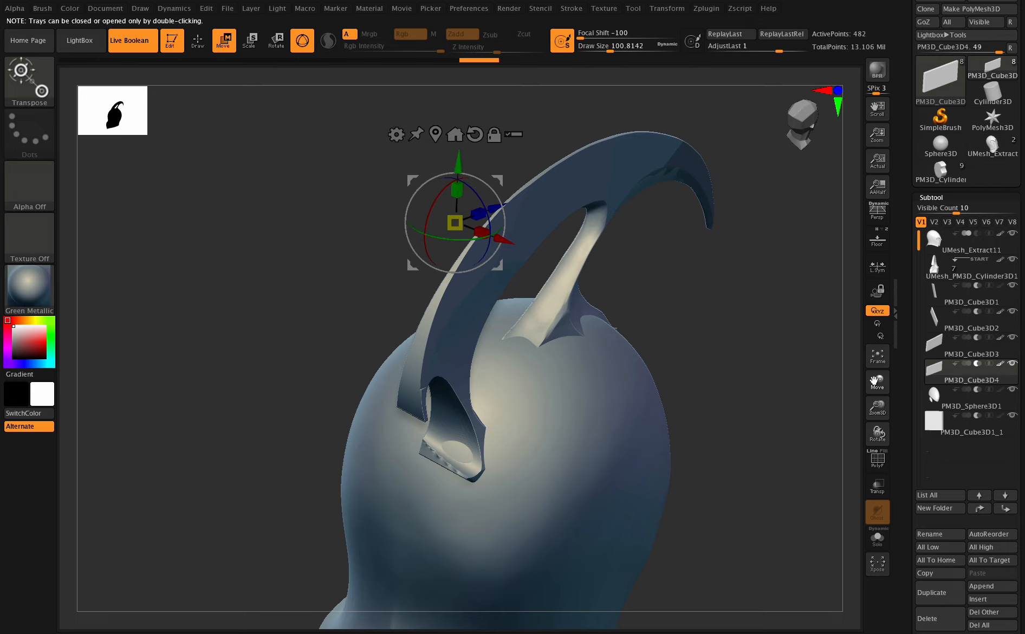
{"action": "scroll", "coordinate": [966, 317], "scroll_direction": "up", "scroll_amount": 1}
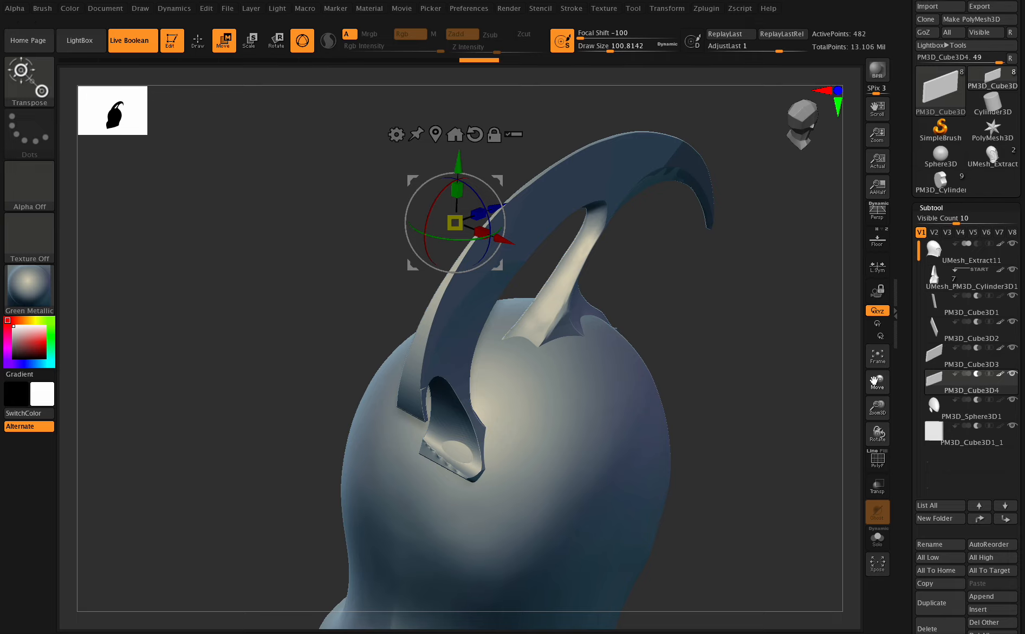
{"action": "scroll", "coordinate": [967, 317], "scroll_direction": "up", "scroll_amount": 1}
{"action": "left_click_drag", "start_coordinate": [876, 380], "coordinate": [878, 361]}
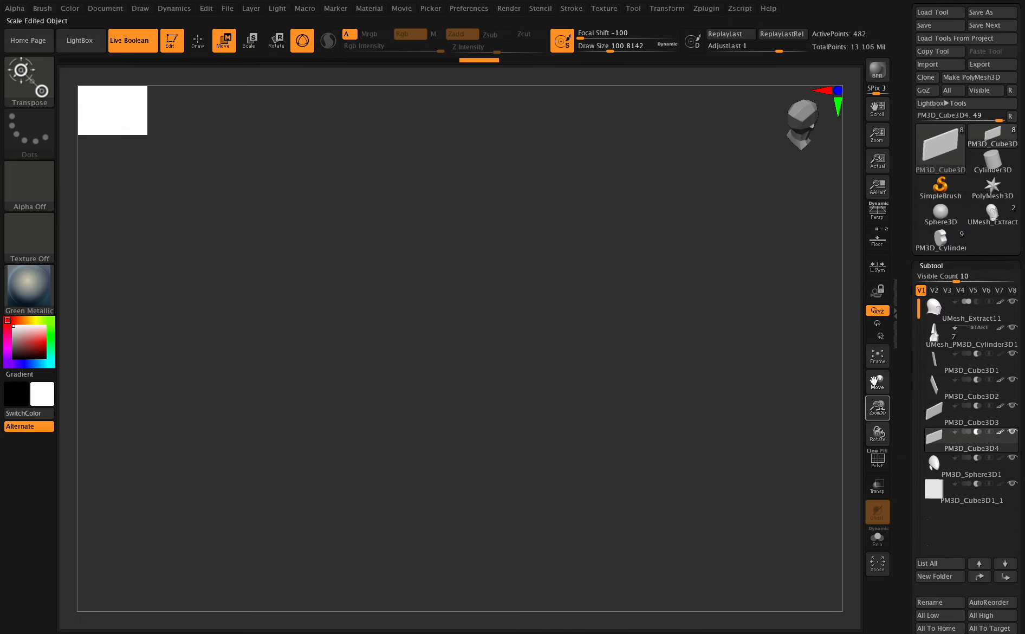
{"action": "left_click", "coordinate": [879, 433]}
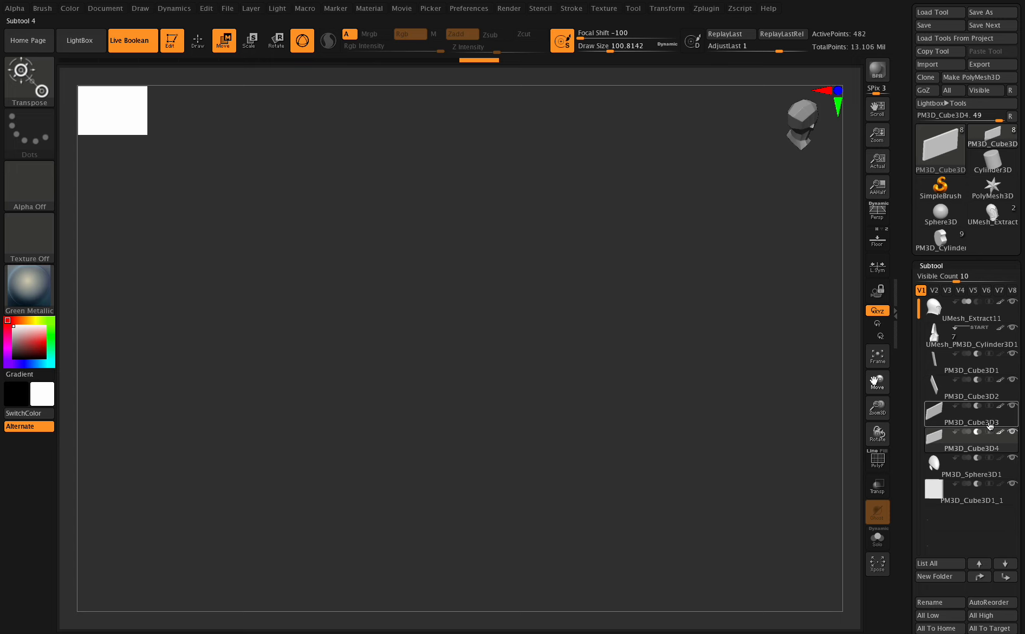
Select PM3D_Cube3D3 and export it as PM3D_Cube3D3.obj in OBJ format to the Elven Warrior Helm folder
{"action": "left_click", "coordinate": [997, 415]}
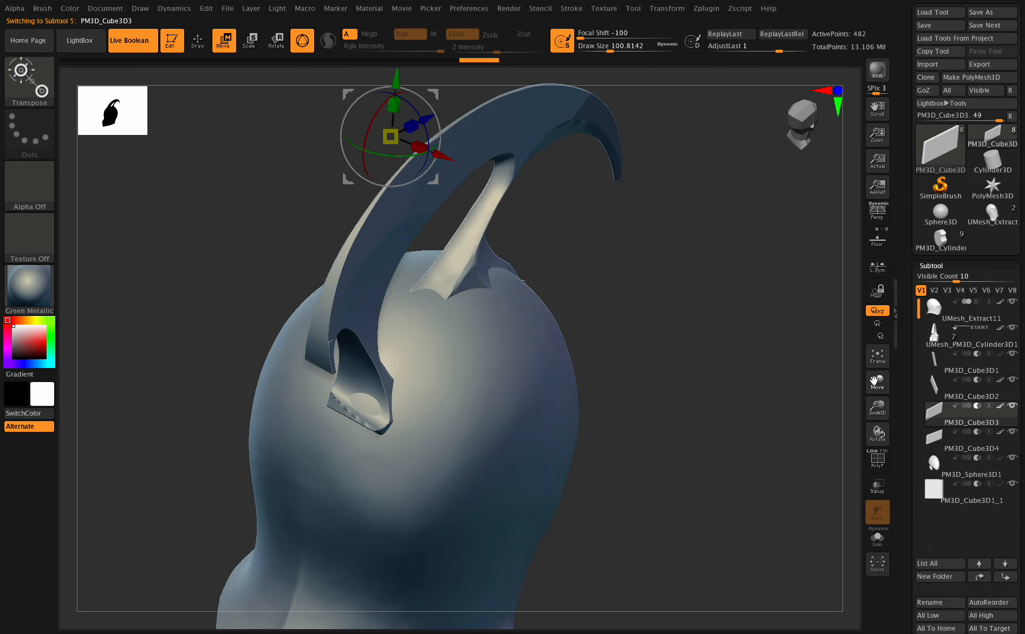
{"action": "left_click", "coordinate": [979, 65]}
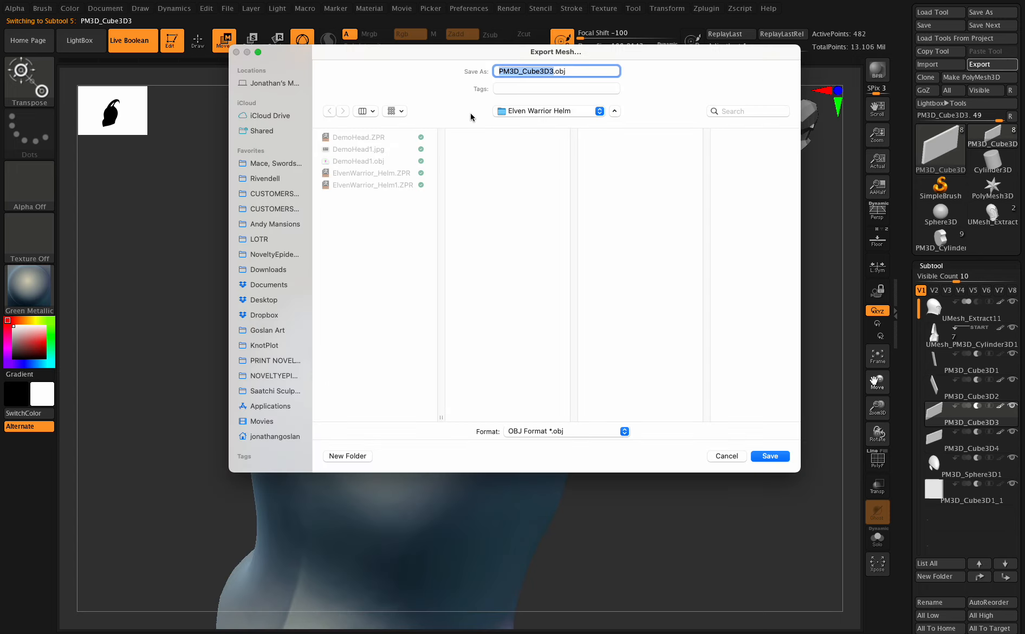
{"action": "left_click", "coordinate": [769, 456]}
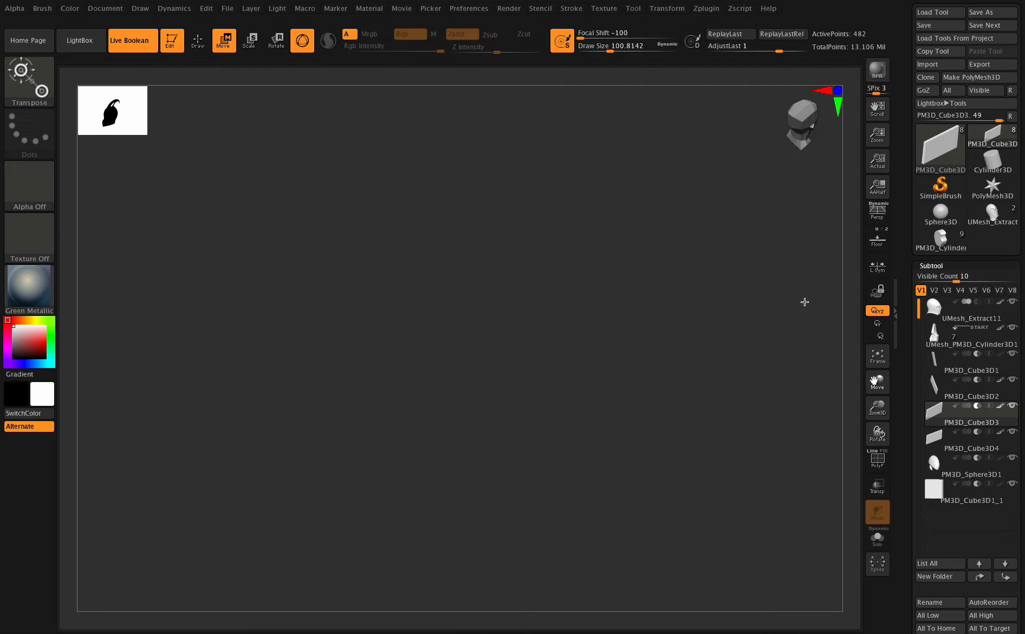
Frame the helmet, select the PM3D_Cube3D4 cutter, shift it 0.0332 along X and lower it along Y beside the crest
{"action": "left_click", "coordinate": [877, 358]}
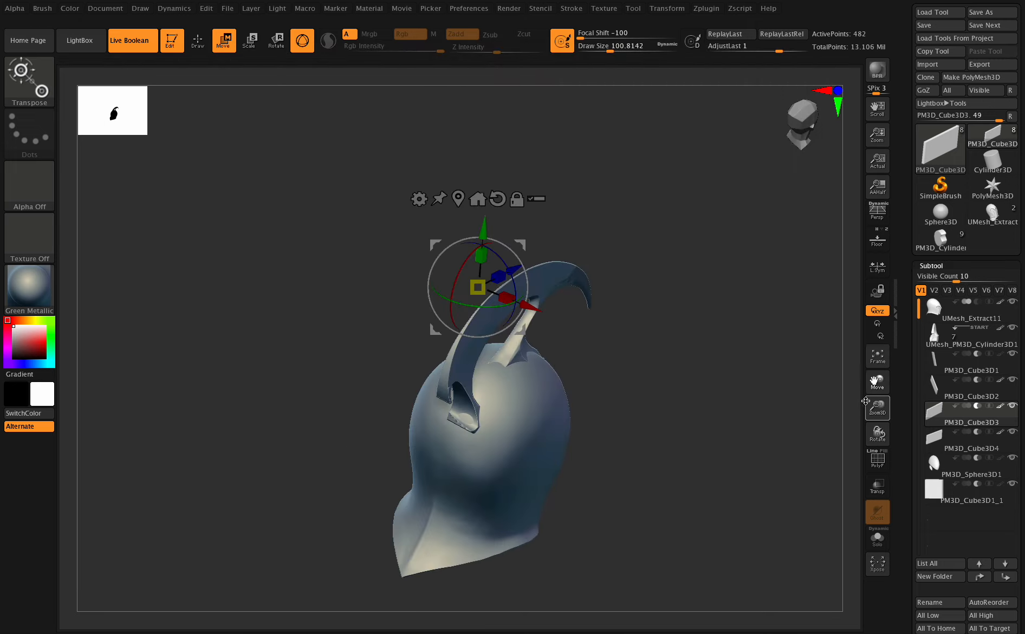
{"action": "mouse_move", "coordinate": [879, 418]}
{"action": "left_mouse_down"}
{"action": "mouse_move", "coordinate": [887, 435]}
{"action": "mouse_move", "coordinate": [873, 385]}
{"action": "mouse_move", "coordinate": [883, 417]}
{"action": "mouse_move", "coordinate": [877, 438]}
{"action": "mouse_move", "coordinate": [867, 428]}
{"action": "left_mouse_up"}
{"action": "left_click_drag", "start_coordinate": [876, 381], "coordinate": [864, 321]}
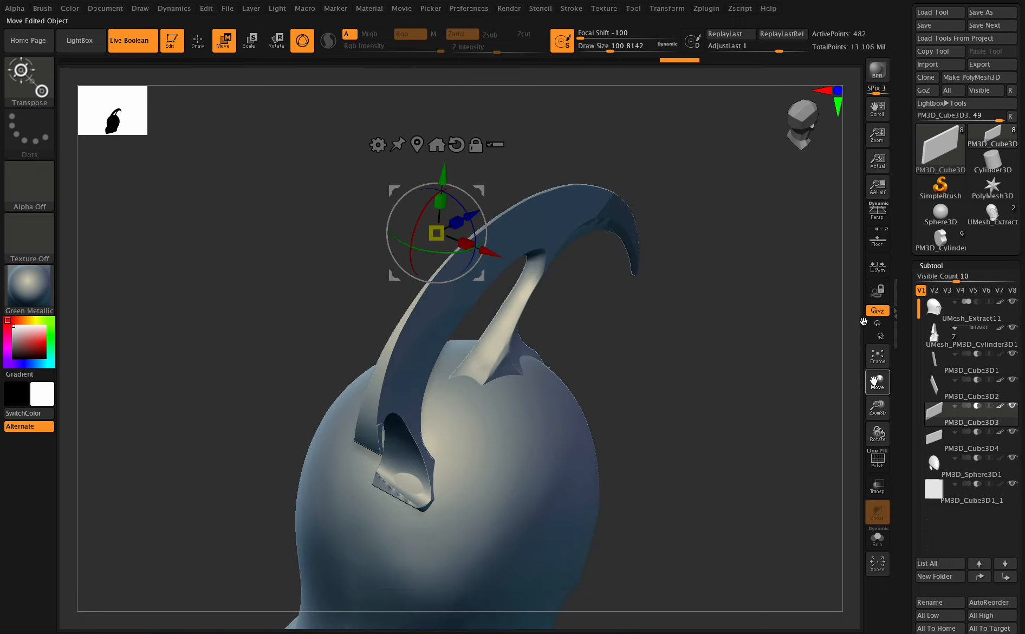
{"action": "left_click", "coordinate": [976, 452]}
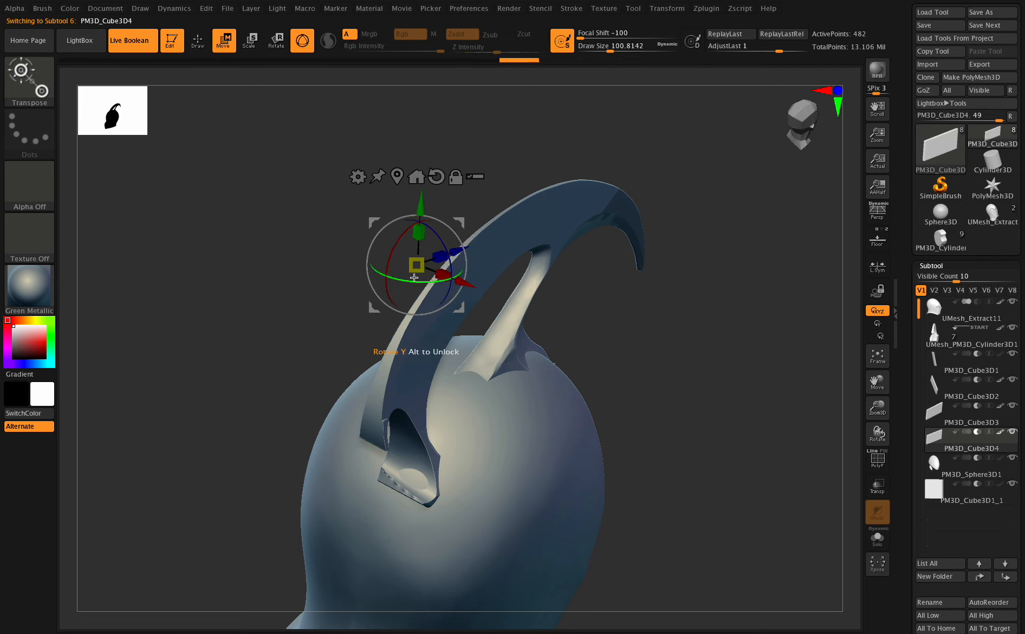
{"action": "left_click_drag", "start_coordinate": [467, 284], "coordinate": [461, 285]}
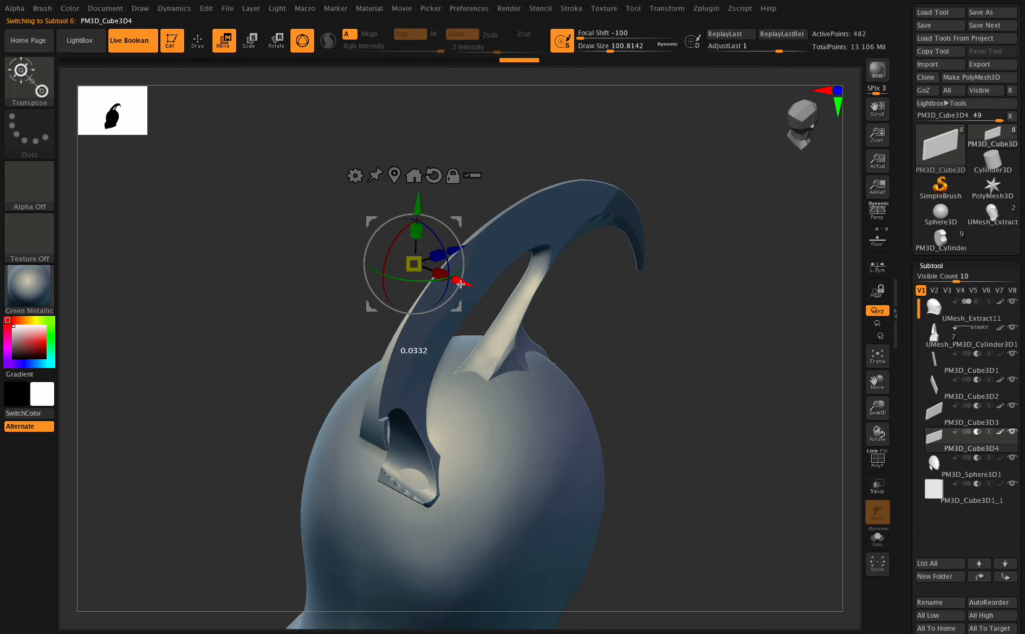
{"action": "left_click_drag", "start_coordinate": [412, 203], "coordinate": [410, 237]}
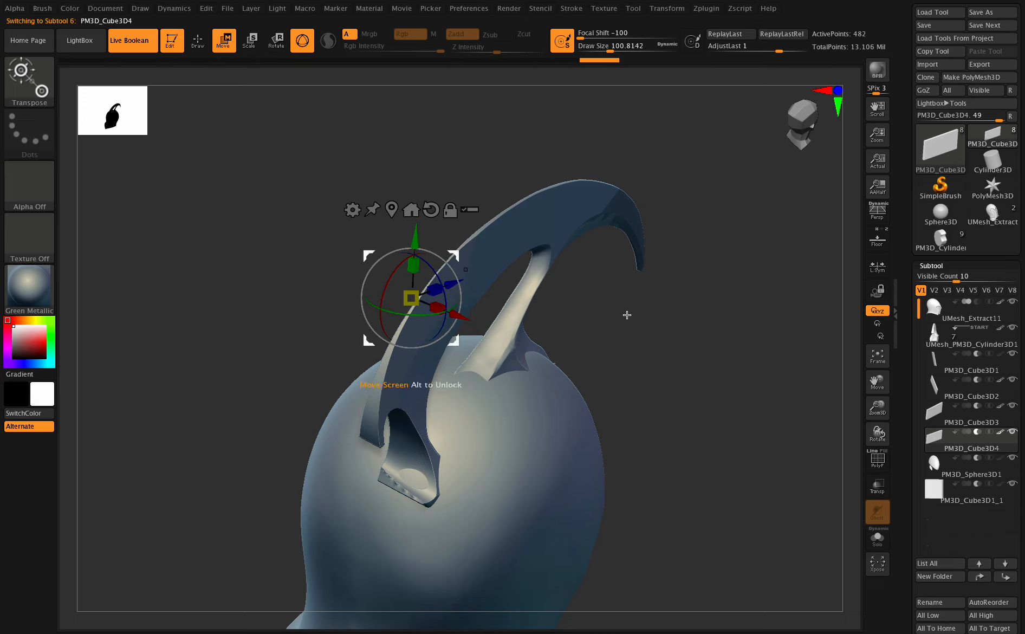
Fine-tune the PM3D_Cube3D4 cutter along X against the crest's rear side and check it from directly behind
{"action": "left_click_drag", "start_coordinate": [878, 434], "coordinate": [879, 429]}
{"action": "left_click_drag", "start_coordinate": [495, 297], "coordinate": [498, 297]}
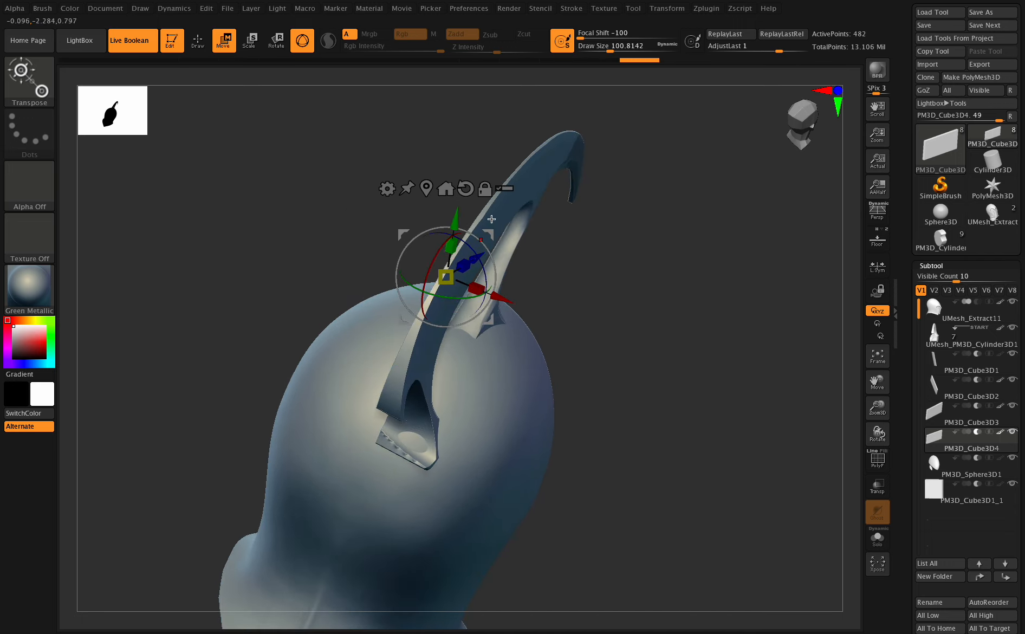
{"action": "left_click_drag", "start_coordinate": [498, 298], "coordinate": [497, 292]}
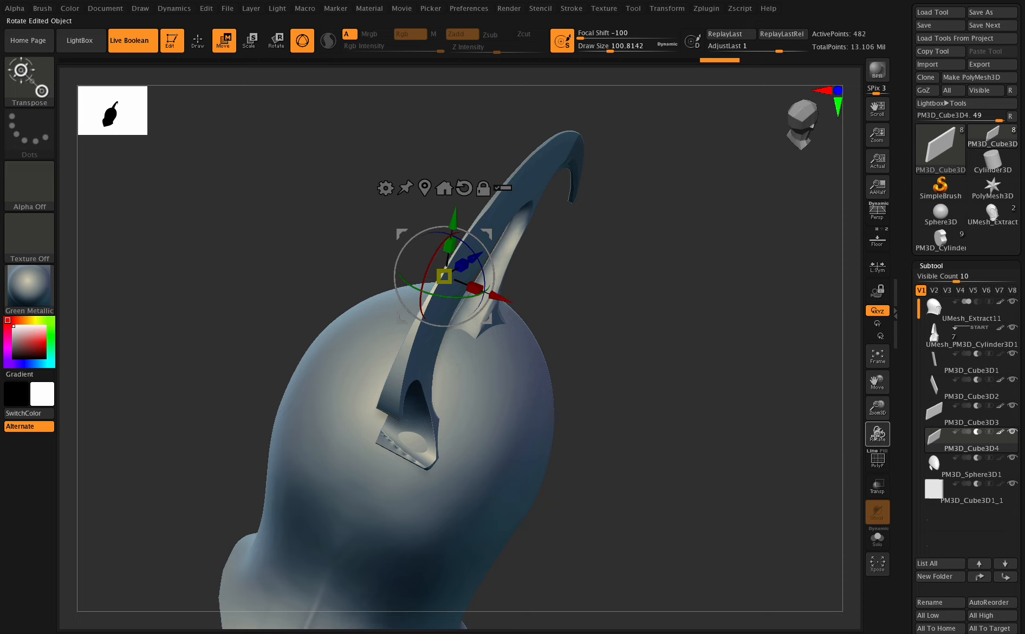
{"action": "left_click_drag", "start_coordinate": [873, 436], "coordinate": [868, 496], "text": "shift"}
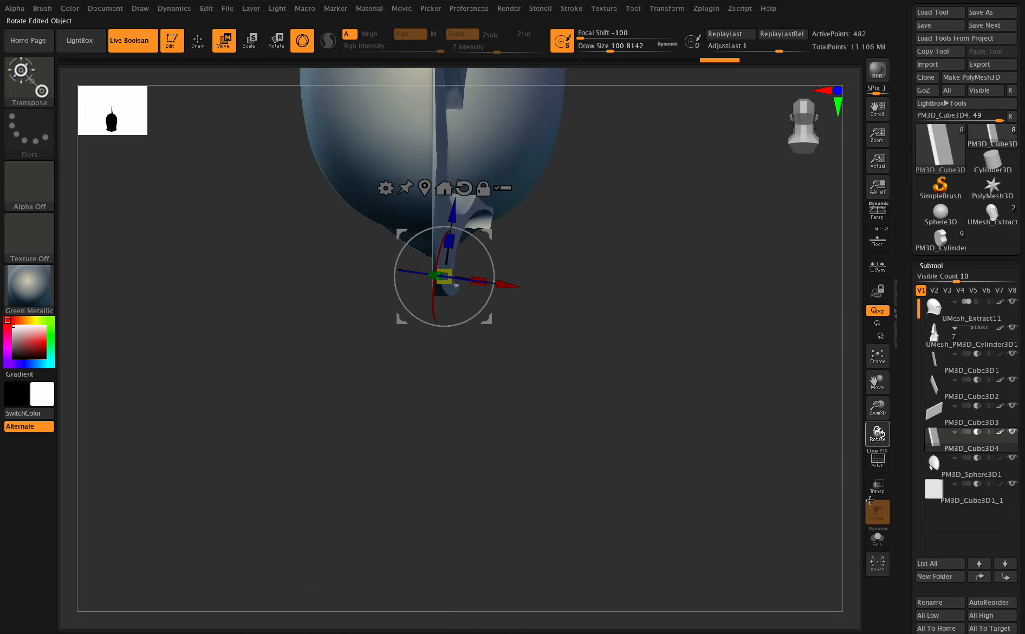
Shift the PM3D_Cube3D4 cutter slightly along Z at the crest's rear and check the cut from behind and the side
{"action": "left_click_drag", "start_coordinate": [874, 381], "coordinate": [898, 362]}
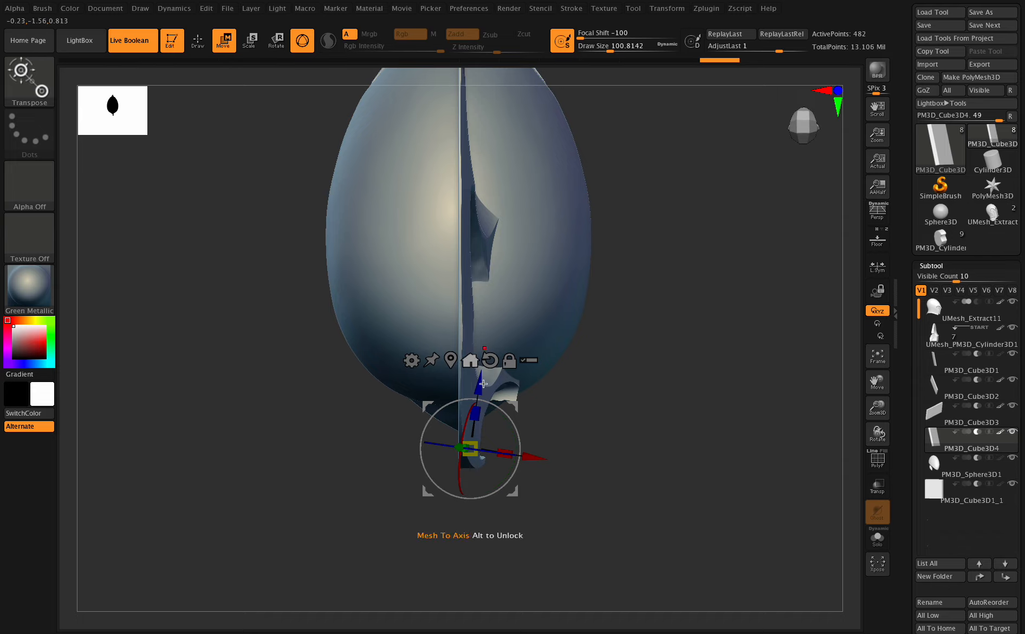
{"action": "left_click_drag", "start_coordinate": [481, 384], "coordinate": [483, 371]}
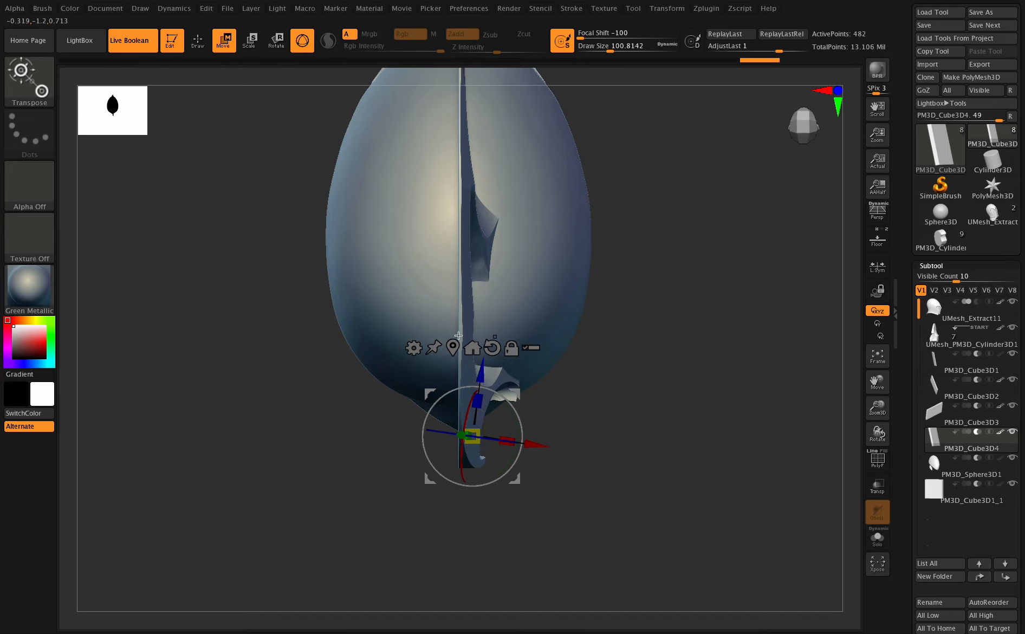
{"action": "left_click_drag", "start_coordinate": [878, 407], "coordinate": [870, 318]}
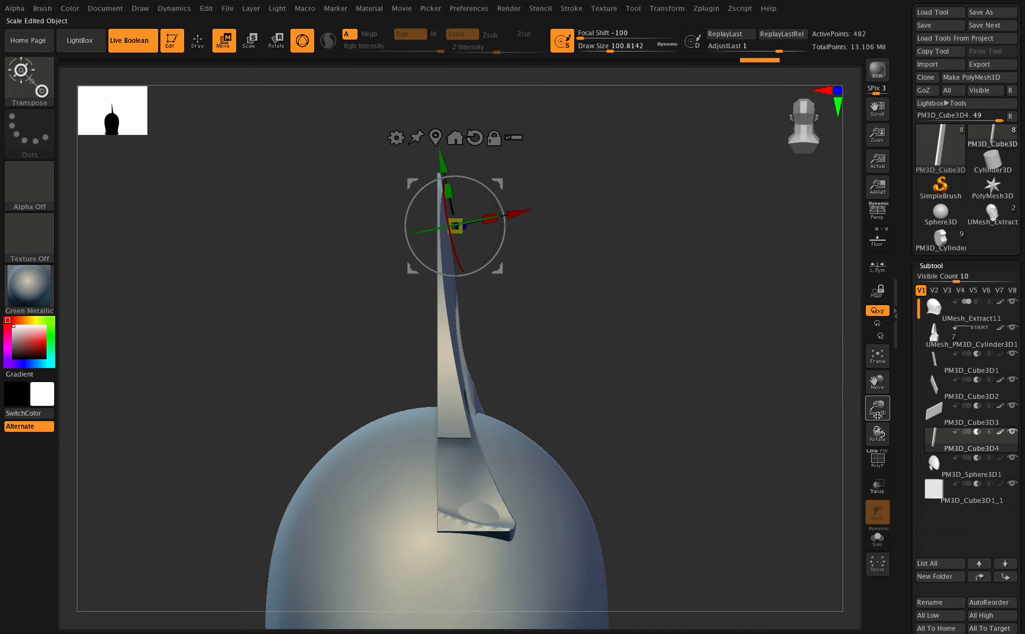
{"action": "mouse_move", "coordinate": [873, 440]}
{"action": "left_mouse_down"}
{"action": "mouse_move", "coordinate": [864, 436]}
{"action": "mouse_move", "coordinate": [873, 438]}
{"action": "left_mouse_up"}
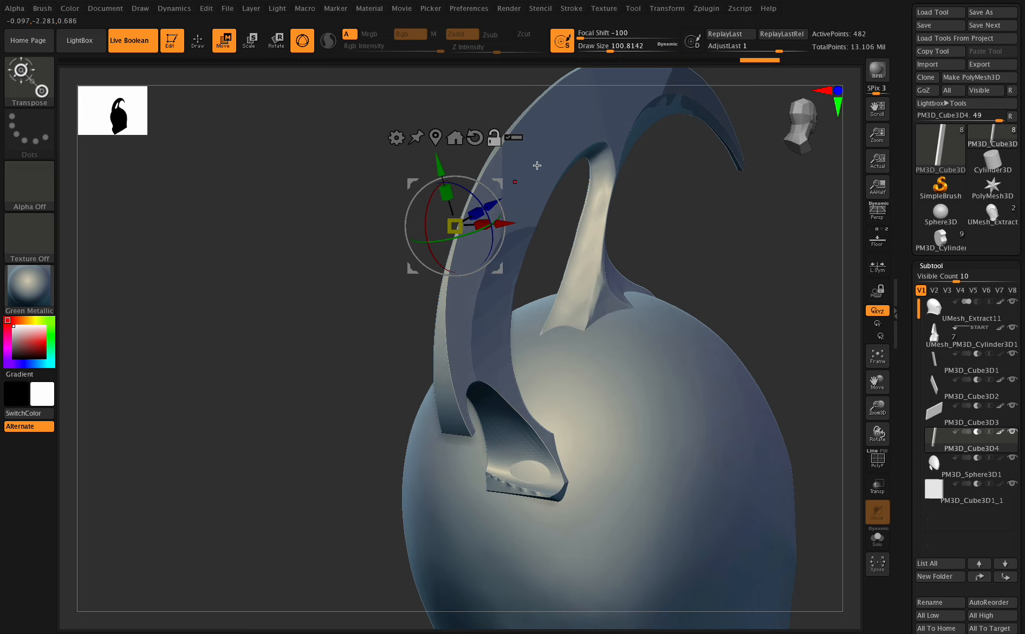
Select the PM3D_Cube3D3 cutter and nudge it along X against the crest's side, checking from above and behind
{"action": "left_click", "coordinate": [959, 418]}
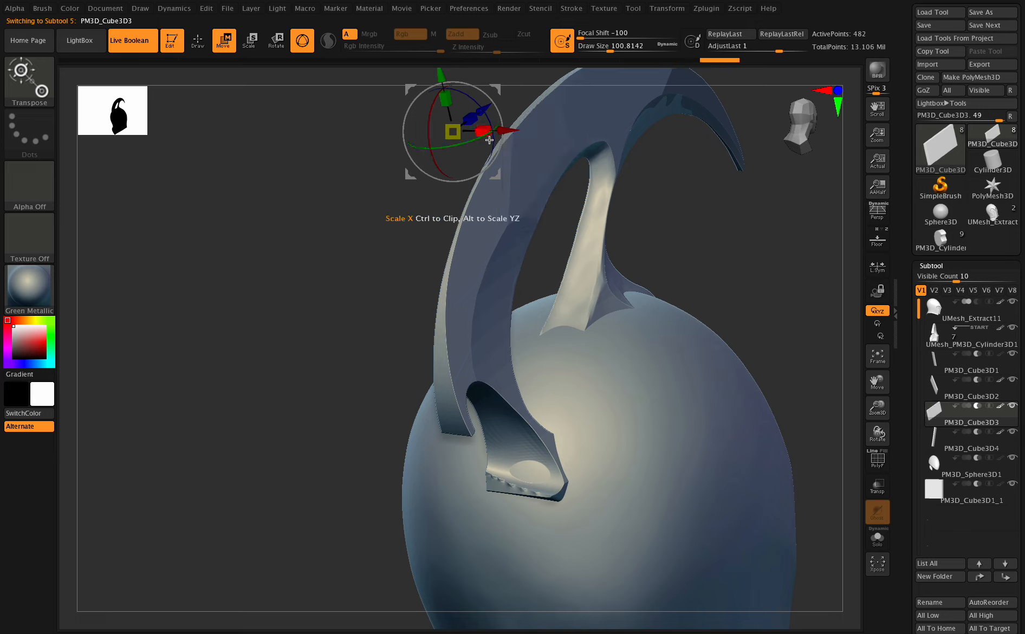
{"action": "left_click_drag", "start_coordinate": [507, 131], "coordinate": [501, 131]}
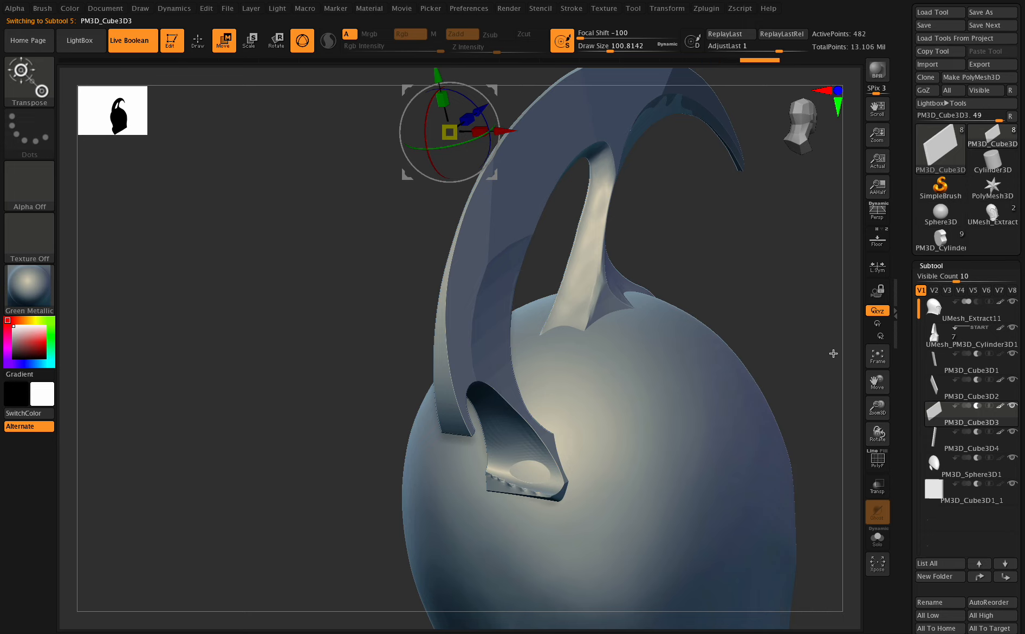
{"action": "left_click_drag", "start_coordinate": [881, 382], "coordinate": [793, 427]}
{"action": "left_click_drag", "start_coordinate": [877, 433], "coordinate": [880, 453]}
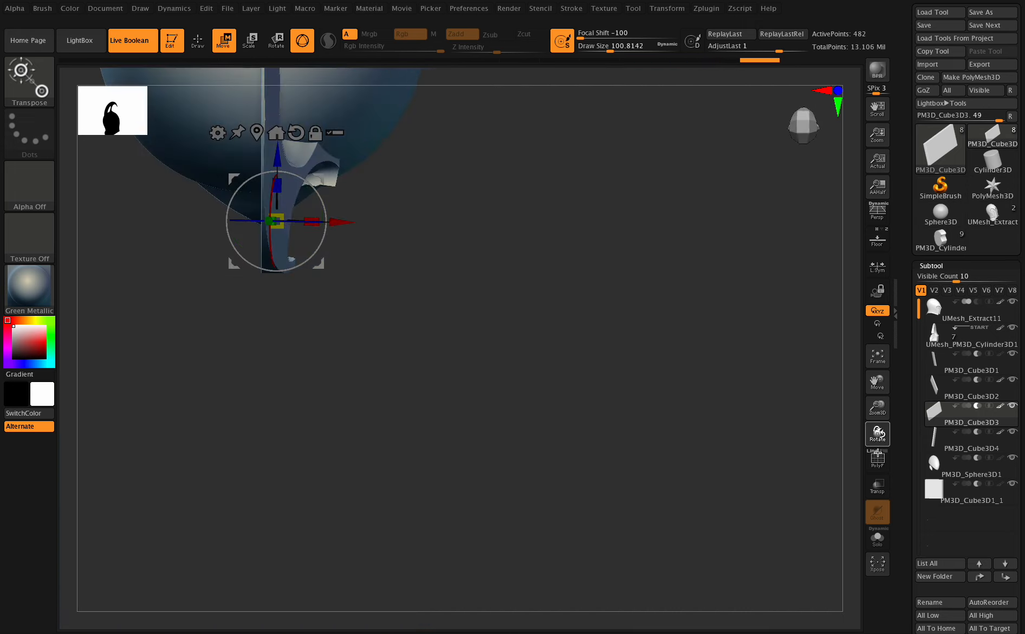
{"action": "left_click_drag", "start_coordinate": [873, 382], "coordinate": [958, 490]}
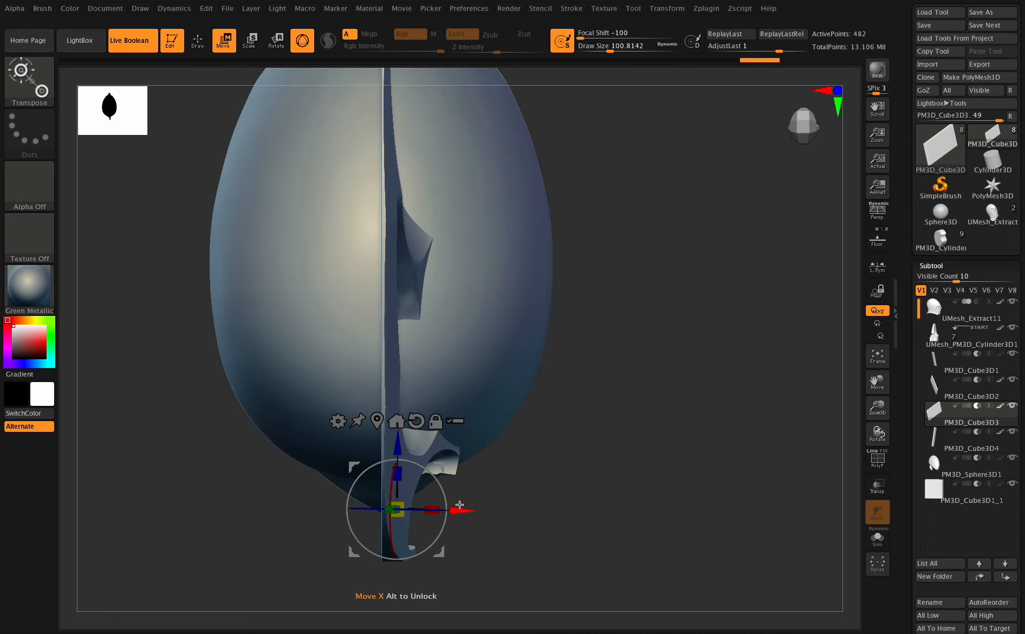
{"action": "mouse_move", "coordinate": [460, 507]}
{"action": "left_mouse_down"}
{"action": "mouse_move", "coordinate": [436, 487]}
{"action": "mouse_move", "coordinate": [453, 504]}
{"action": "left_mouse_up"}
{"action": "left_click_drag", "start_coordinate": [878, 433], "coordinate": [883, 233]}
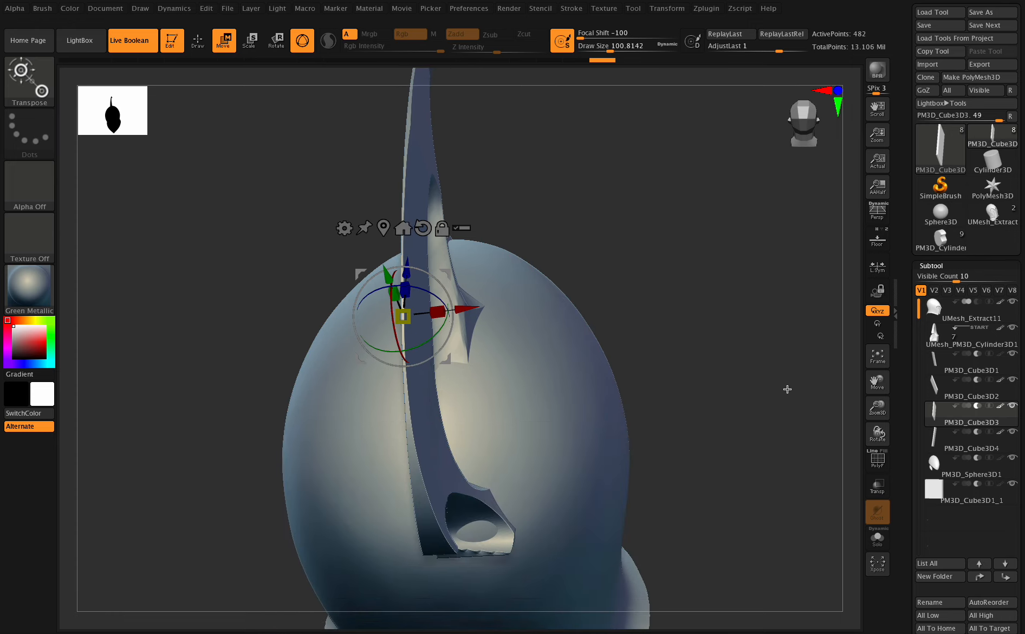
{"action": "left_click_drag", "start_coordinate": [881, 430], "coordinate": [877, 431]}
Select the PM3D_Cube3D4 cutter, rotate it about 1.1 degrees around Y and inspect the crest's rear from several angles
{"action": "left_click", "coordinate": [974, 436]}
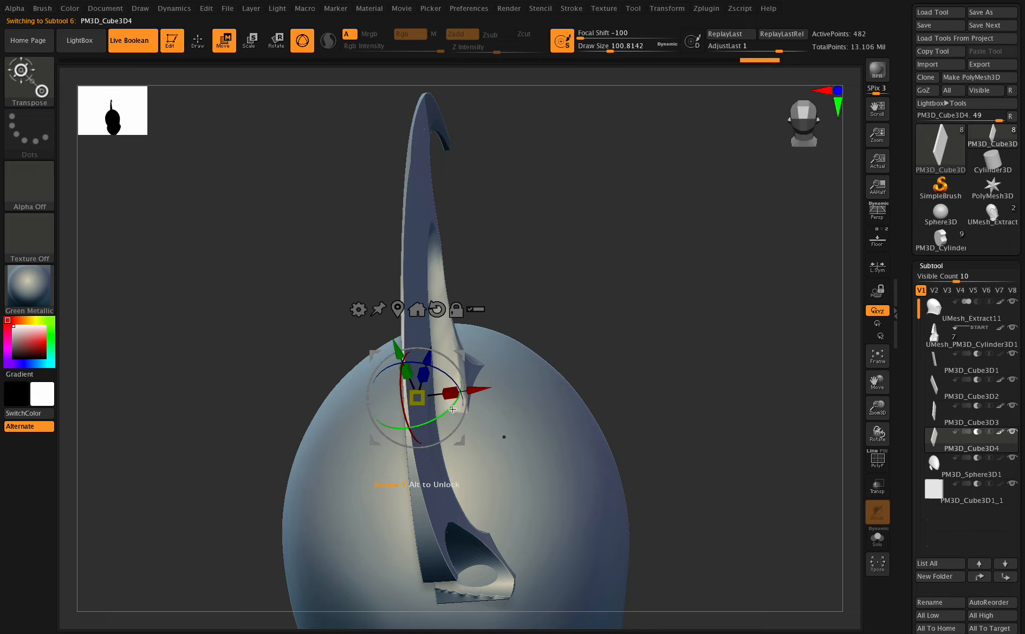
{"action": "left_click_drag", "start_coordinate": [452, 409], "coordinate": [444, 410]}
{"action": "left_click_drag", "start_coordinate": [436, 370], "coordinate": [450, 399]}
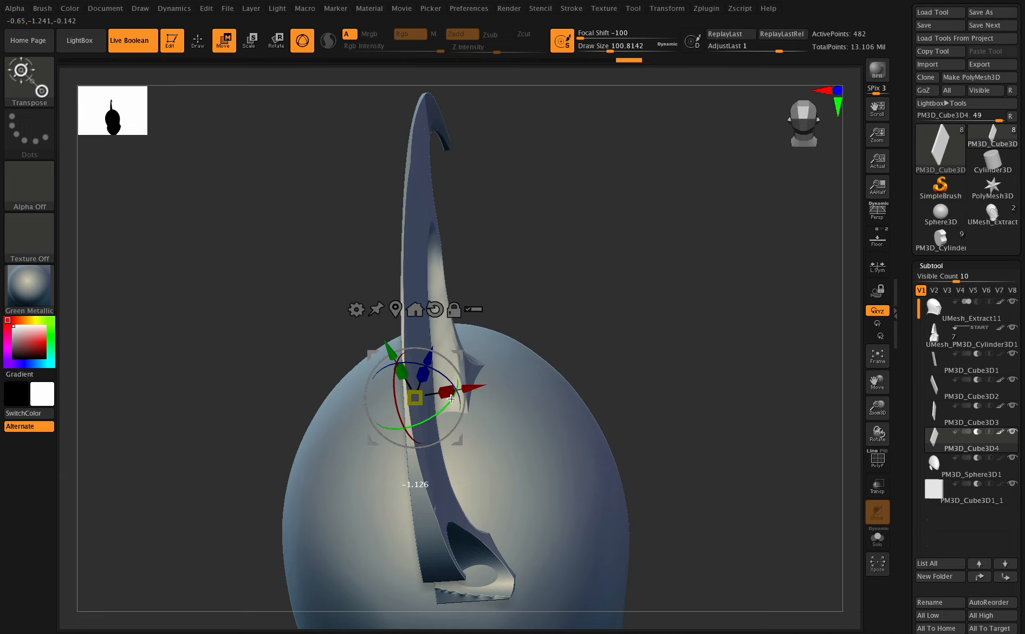
{"action": "left_click_drag", "start_coordinate": [876, 382], "coordinate": [876, 381]}
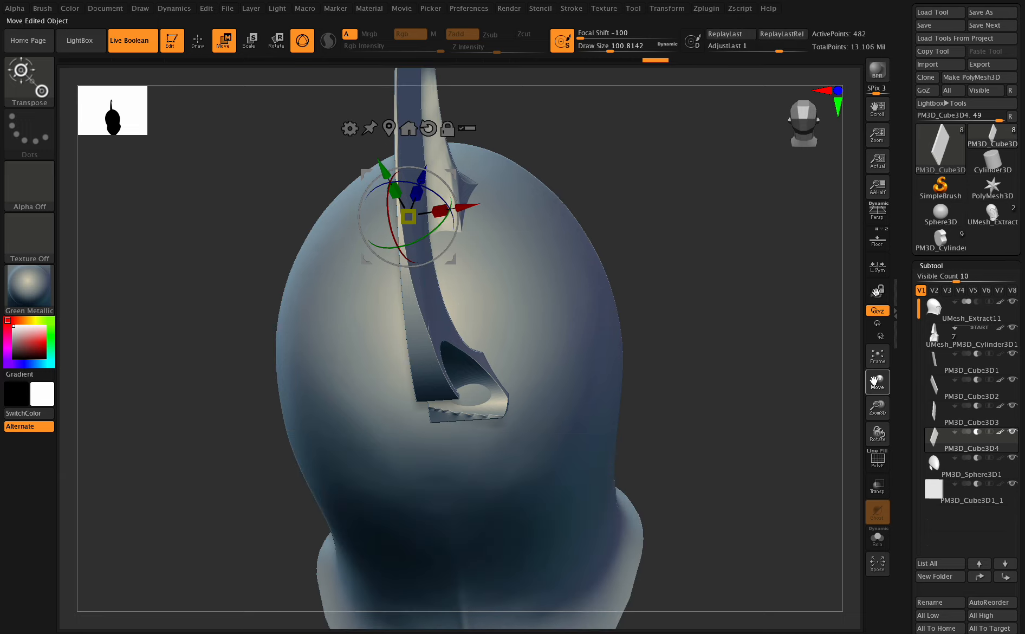
{"action": "left_click_drag", "start_coordinate": [876, 292], "coordinate": [880, 297]}
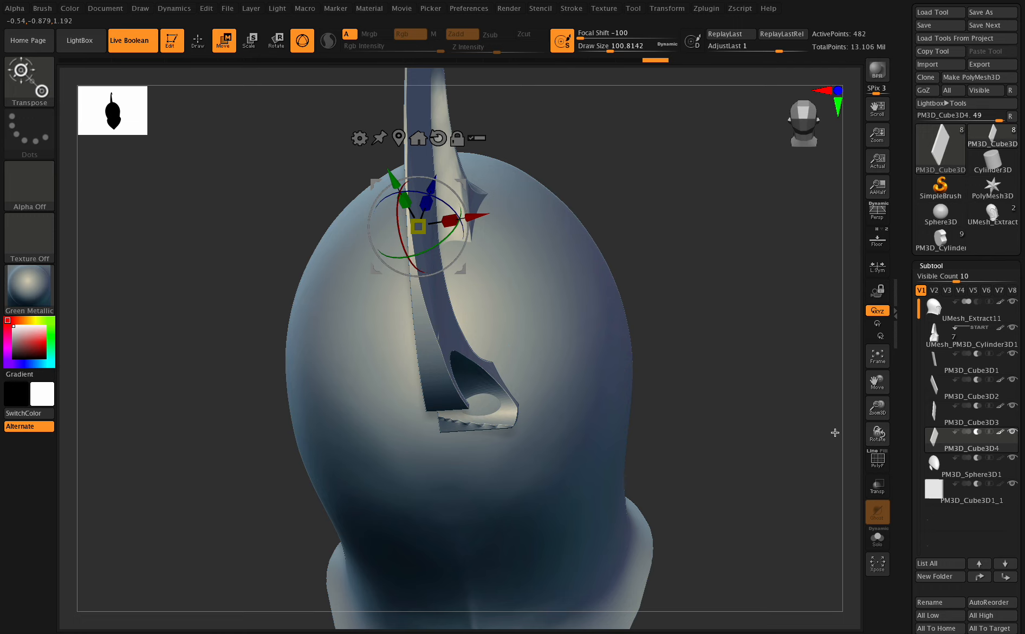
{"action": "mouse_move", "coordinate": [877, 434]}
{"action": "left_mouse_down"}
{"action": "mouse_move", "coordinate": [864, 433]}
{"action": "mouse_move", "coordinate": [886, 419]}
{"action": "left_mouse_up"}
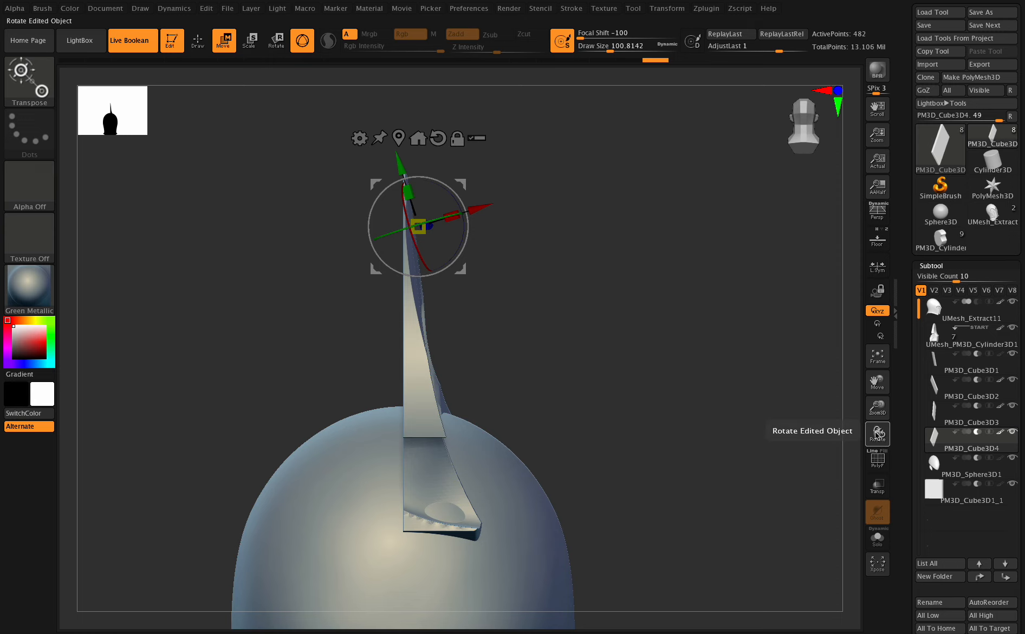
{"action": "left_click_drag", "start_coordinate": [877, 436], "coordinate": [738, 367]}
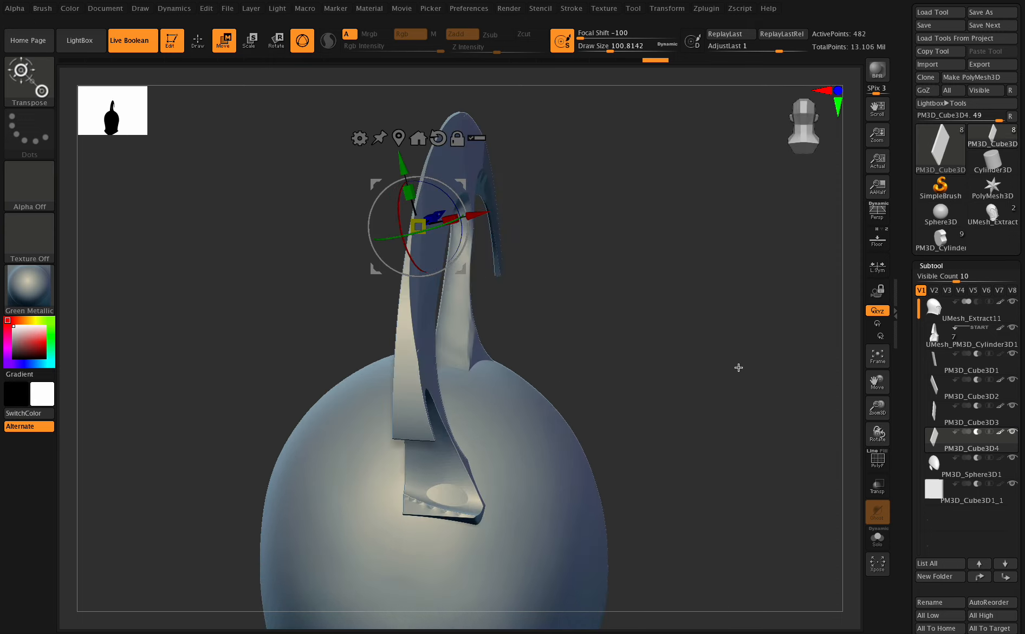
Duplicate the PM3D_Cube3D4 cutter, set the copy to subtractive and lower it along Y beside the crest
{"action": "scroll", "coordinate": [939, 275], "scroll_direction": "down", "scroll_amount": 5}
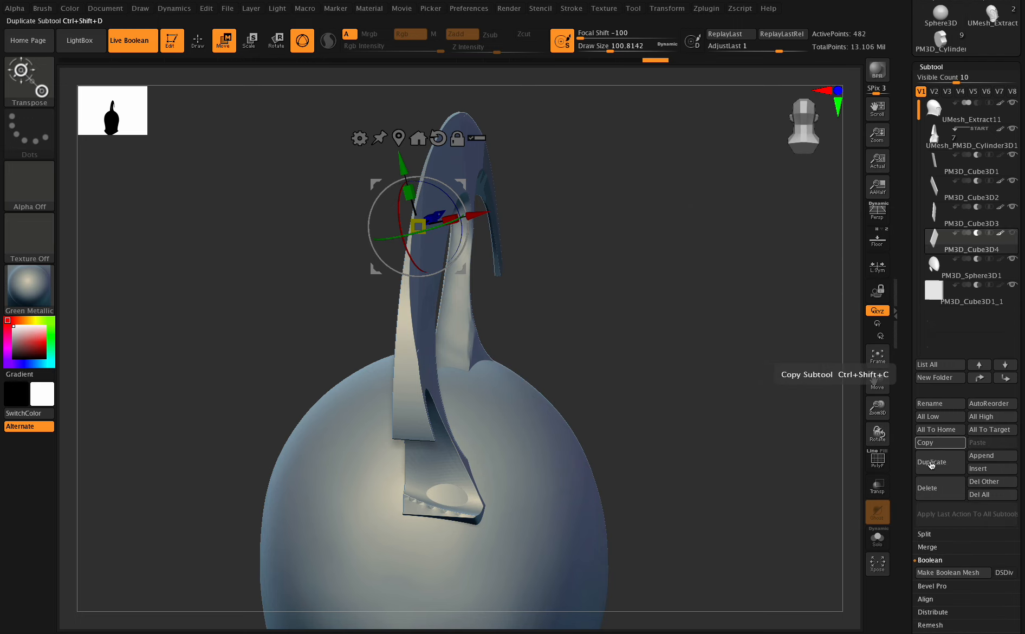
{"action": "left_click", "coordinate": [940, 455]}
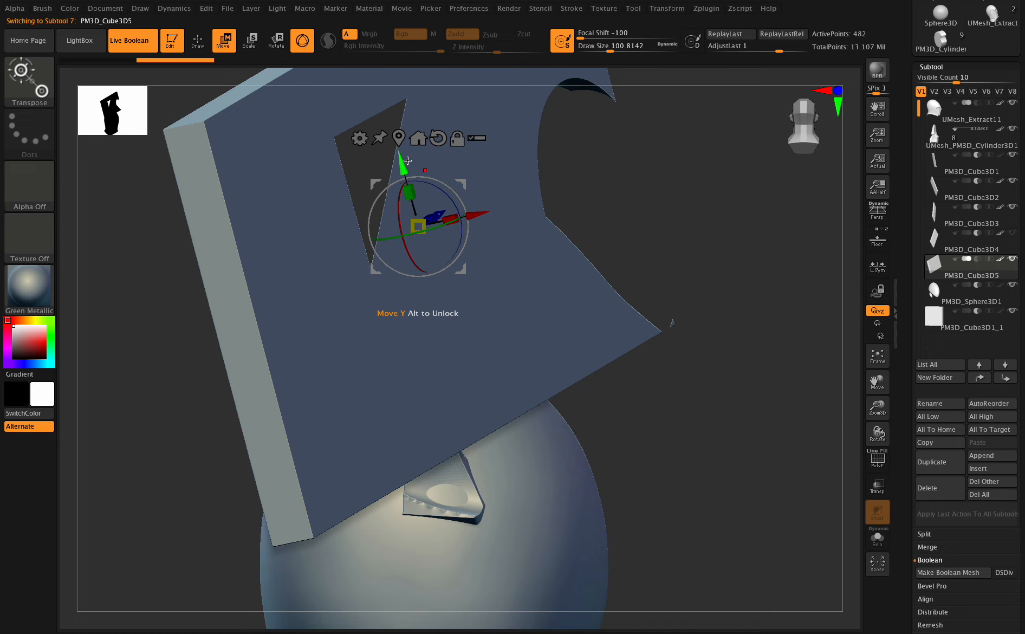
{"action": "left_click_drag", "start_coordinate": [403, 164], "coordinate": [412, 196]}
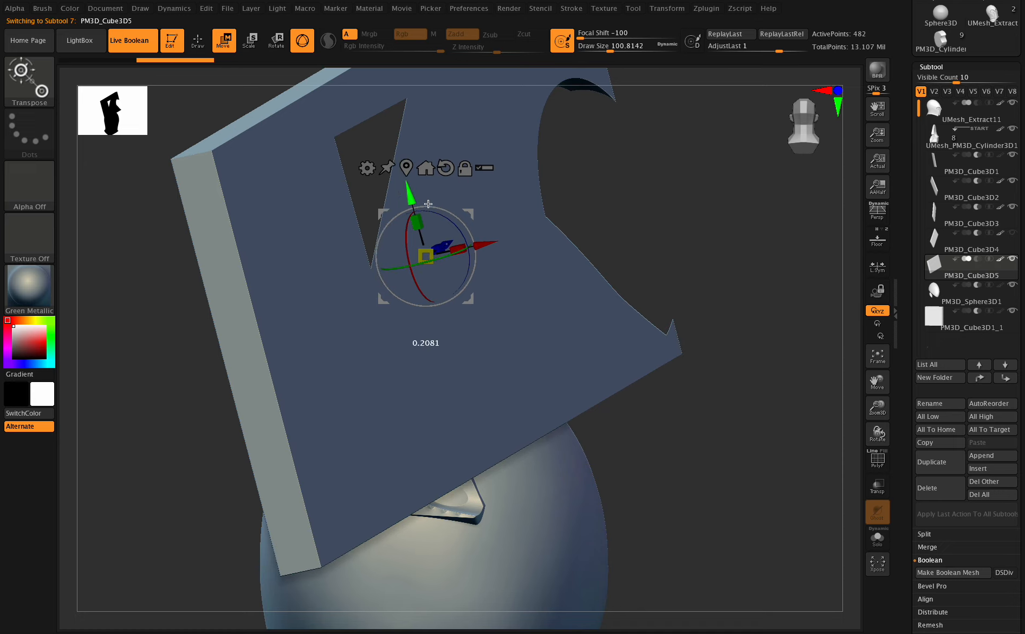
{"action": "left_click", "coordinate": [978, 262]}
{"action": "left_click_drag", "start_coordinate": [412, 197], "coordinate": [419, 222]}
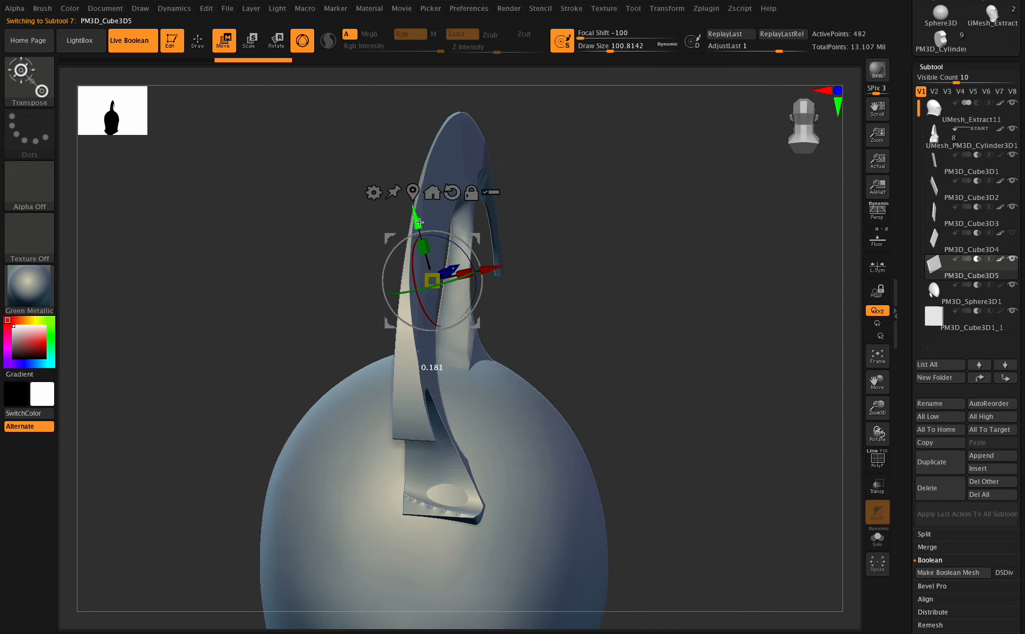
Rotate the PM3D_Cube3D5 cutter around Y and X, then shift it slightly along Y and Z at the crest's rear
{"action": "left_click_drag", "start_coordinate": [457, 281], "coordinate": [482, 270]}
{"action": "left_click_drag", "start_coordinate": [413, 259], "coordinate": [469, 276]}
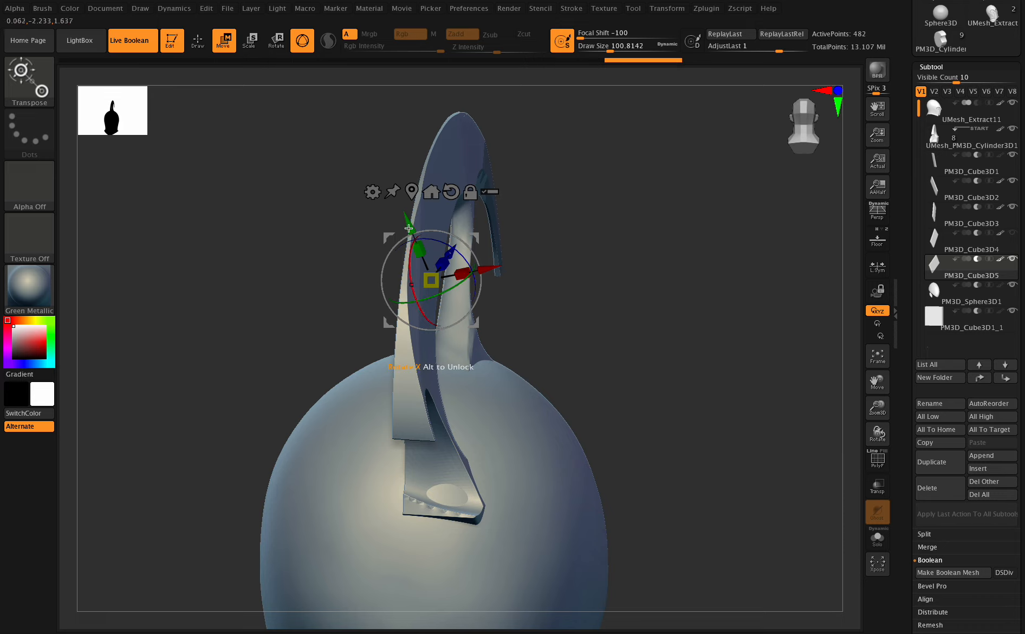
{"action": "left_click_drag", "start_coordinate": [407, 222], "coordinate": [409, 227]}
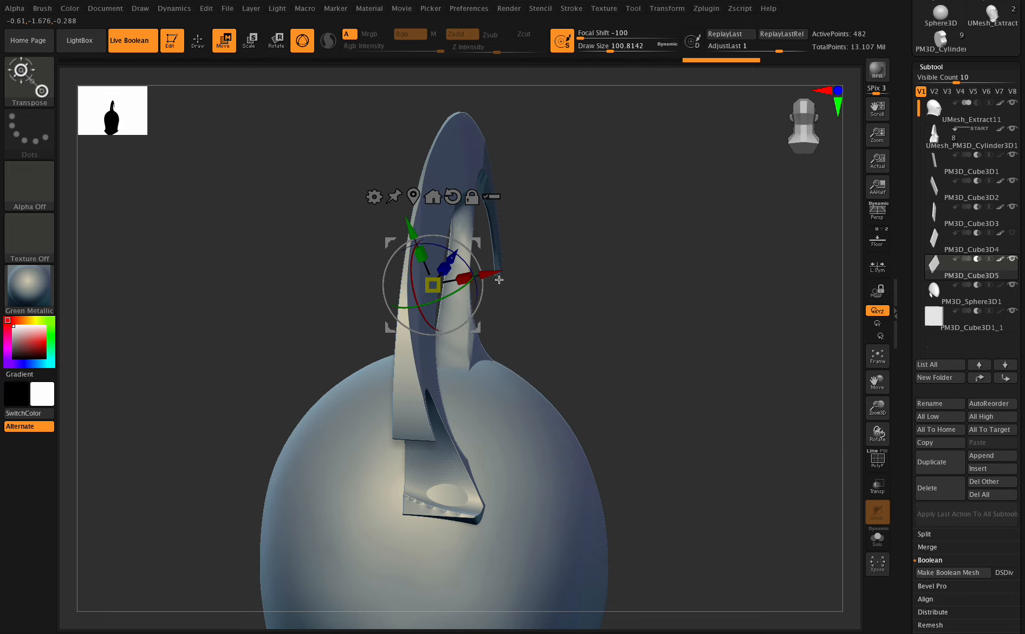
{"action": "left_click_drag", "start_coordinate": [455, 253], "coordinate": [492, 264]}
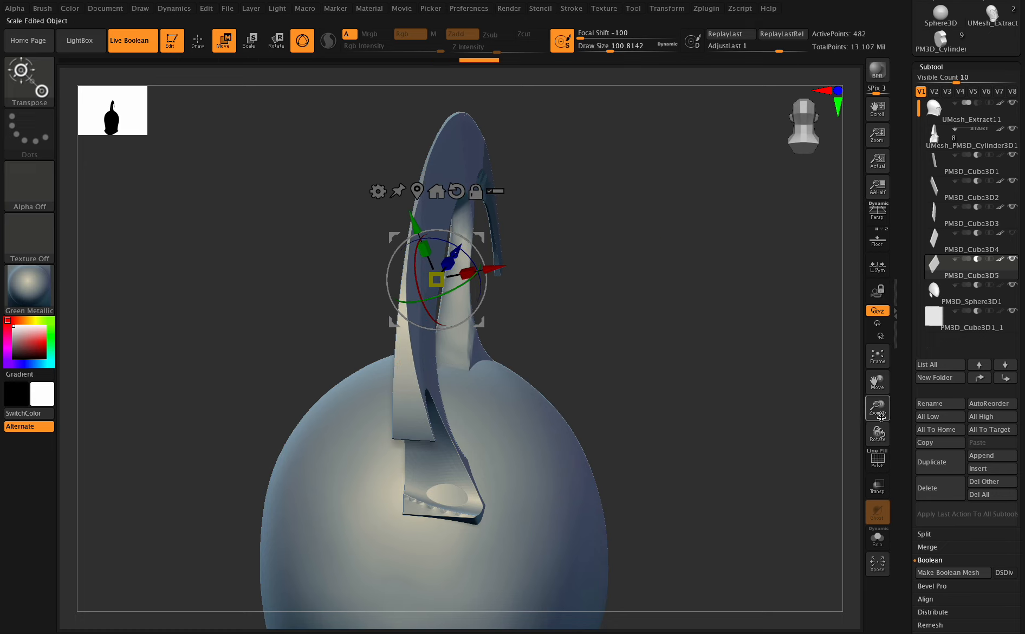
Move the PM3D_Cube3D5 cutter along Z towards the crest's rear edge and nudge it along X against the side
{"action": "left_click_drag", "start_coordinate": [883, 430], "coordinate": [862, 432]}
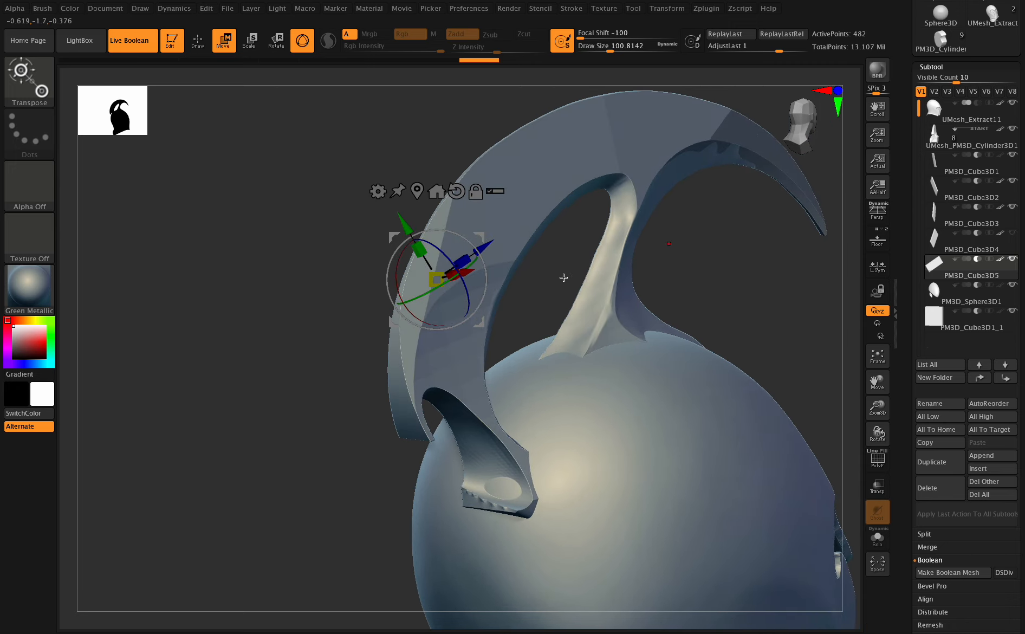
{"action": "left_click_drag", "start_coordinate": [489, 246], "coordinate": [415, 316]}
{"action": "left_click_drag", "start_coordinate": [877, 433], "coordinate": [888, 433]}
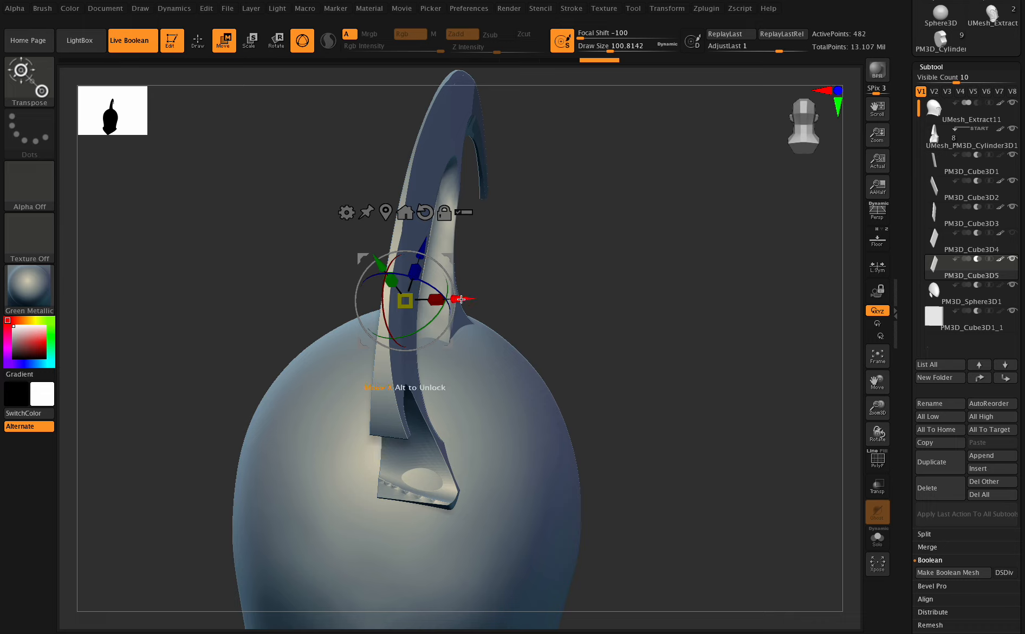
{"action": "mouse_move", "coordinate": [460, 298]}
{"action": "left_mouse_down"}
{"action": "mouse_move", "coordinate": [444, 282]}
{"action": "mouse_move", "coordinate": [457, 296]}
{"action": "left_mouse_up"}
{"action": "left_click_drag", "start_coordinate": [874, 431], "coordinate": [578, 258]}
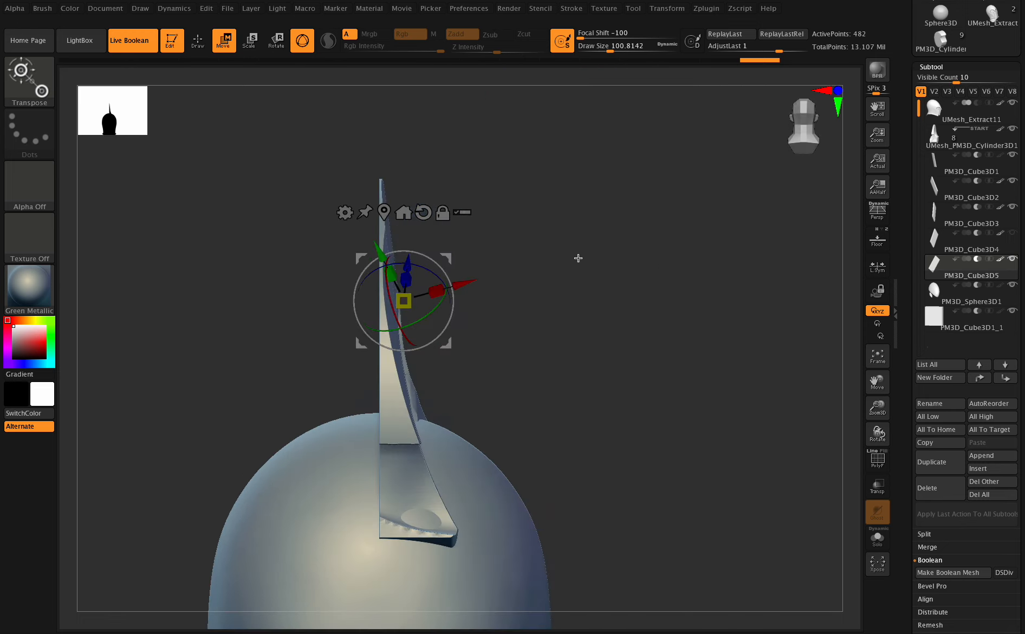
{"action": "left_click_drag", "start_coordinate": [878, 434], "coordinate": [871, 461]}
Rotate the PM3D_Cube3D5 cutter slightly around Y, fine-tune it along X and Z, and inspect both sides of the crest
{"action": "left_click_drag", "start_coordinate": [814, 401], "coordinate": [424, 218]}
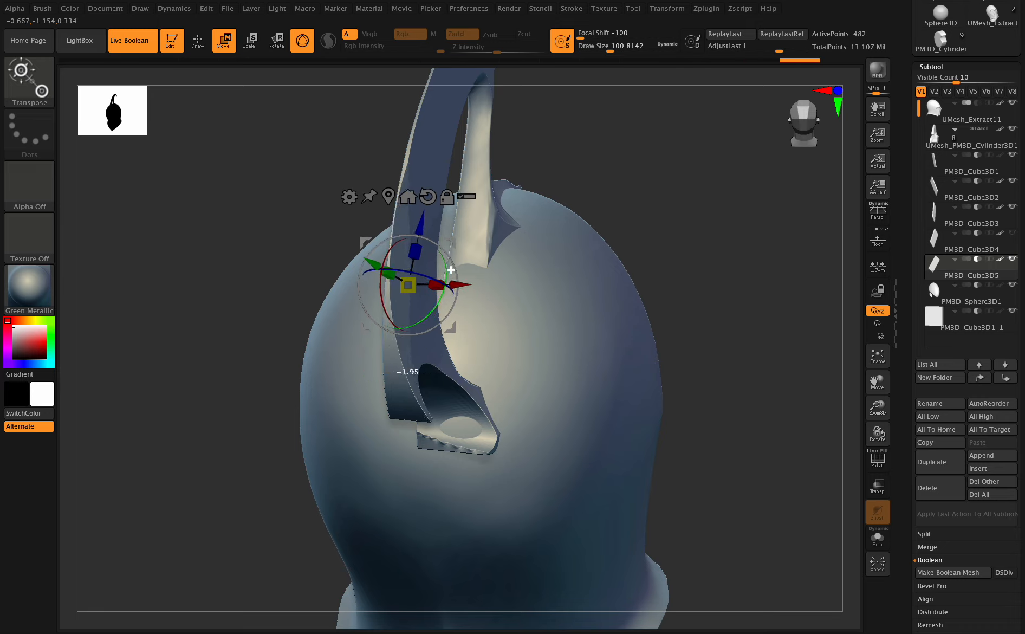
{"action": "left_click_drag", "start_coordinate": [461, 284], "coordinate": [444, 267]}
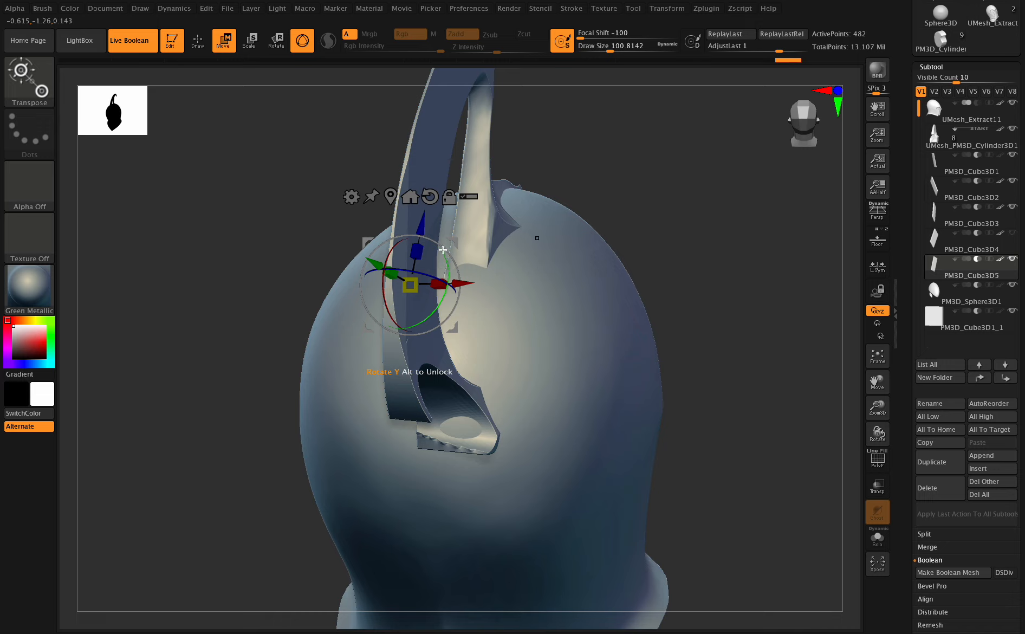
{"action": "left_click_drag", "start_coordinate": [423, 227], "coordinate": [425, 217]}
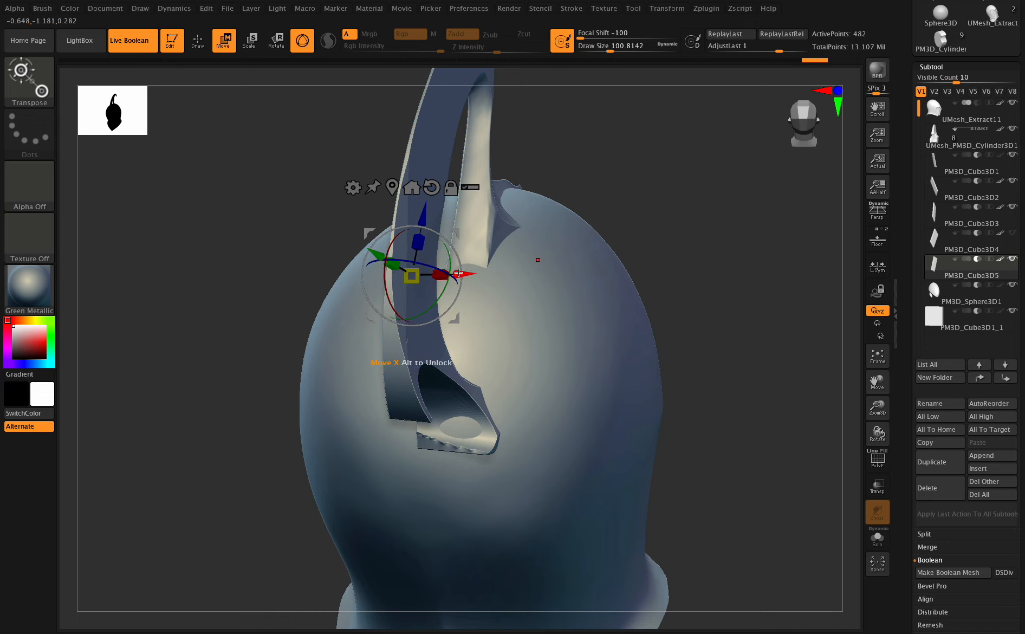
{"action": "left_click_drag", "start_coordinate": [876, 430], "coordinate": [861, 418]}
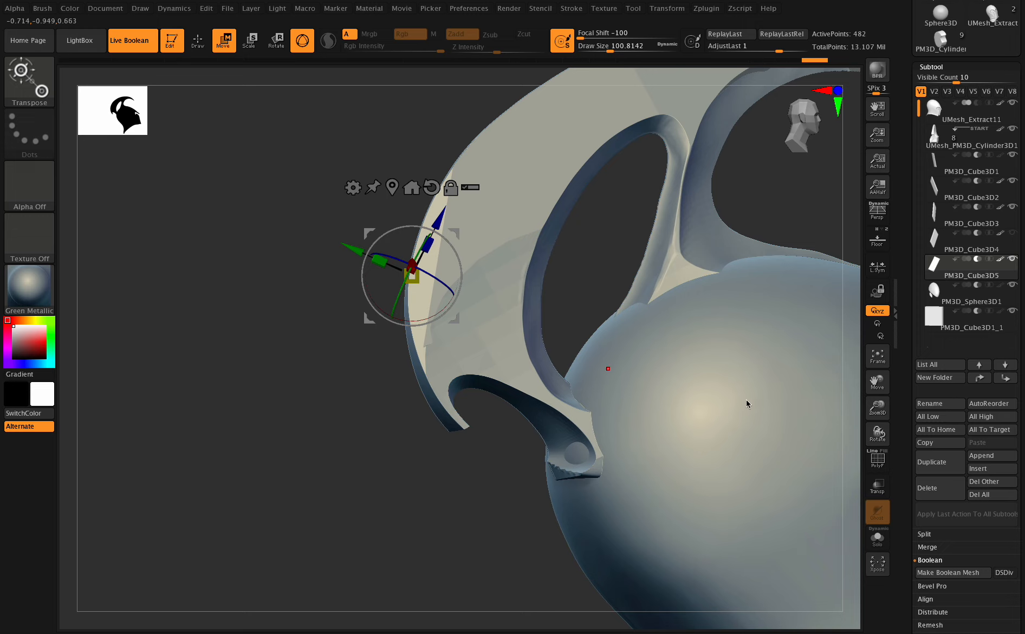
{"action": "left_click_drag", "start_coordinate": [883, 434], "coordinate": [843, 423]}
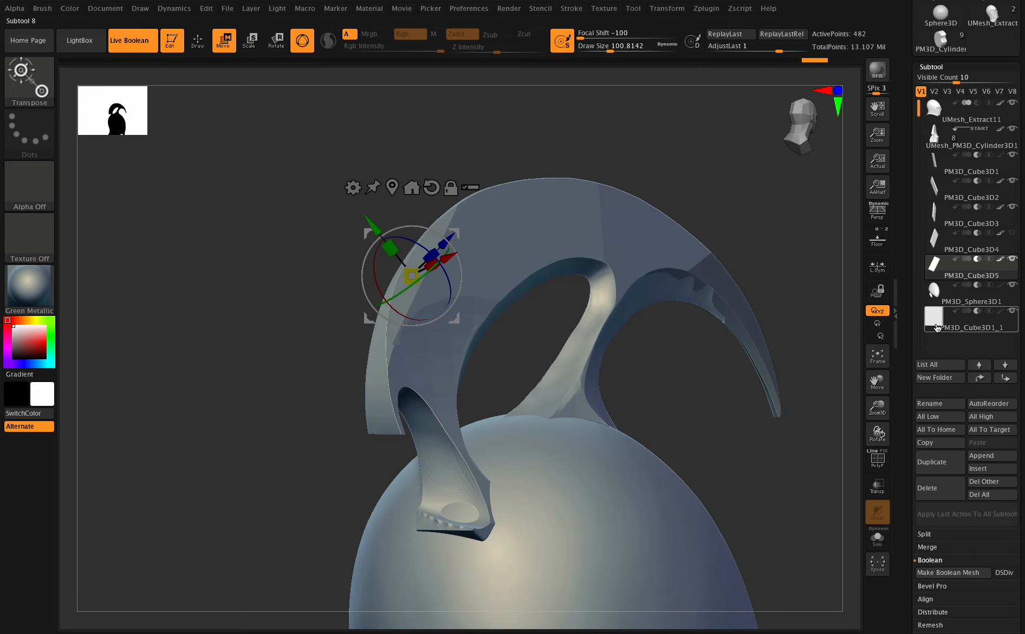
Duplicate the PM3D_Cube3D5 cutter, set the copy to subtractive and move it along Z towards the crest's rear edge
{"action": "left_click", "coordinate": [939, 463]}
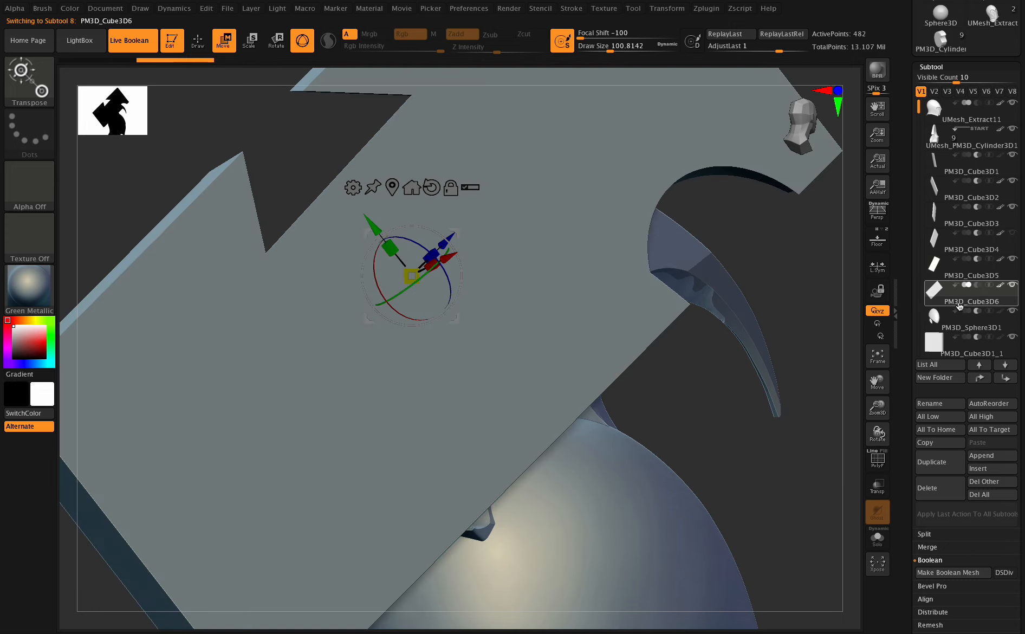
{"action": "left_click", "coordinate": [977, 285]}
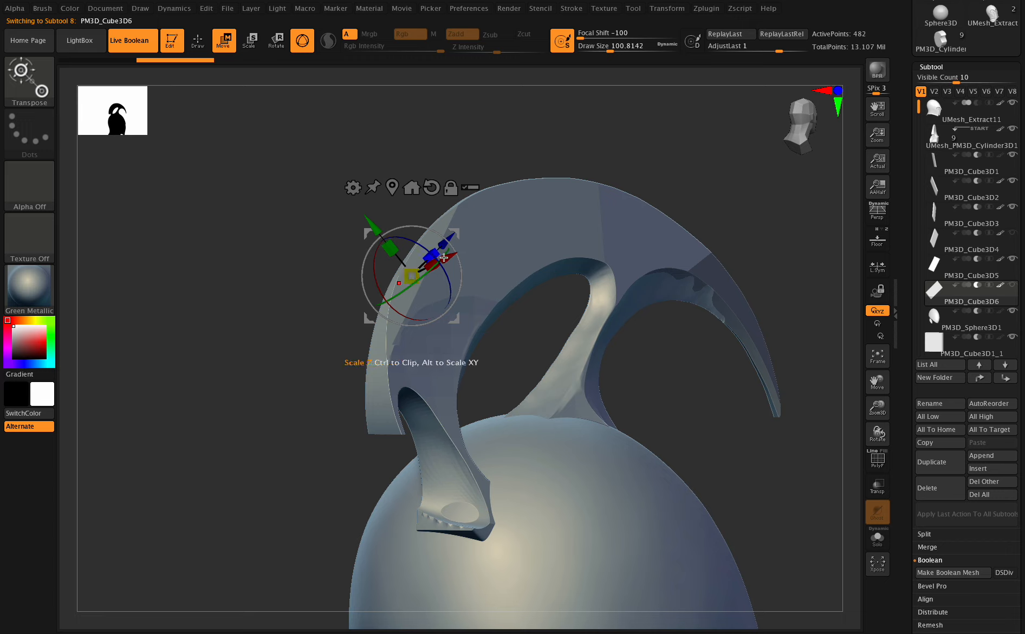
{"action": "left_click_drag", "start_coordinate": [443, 245], "coordinate": [409, 294]}
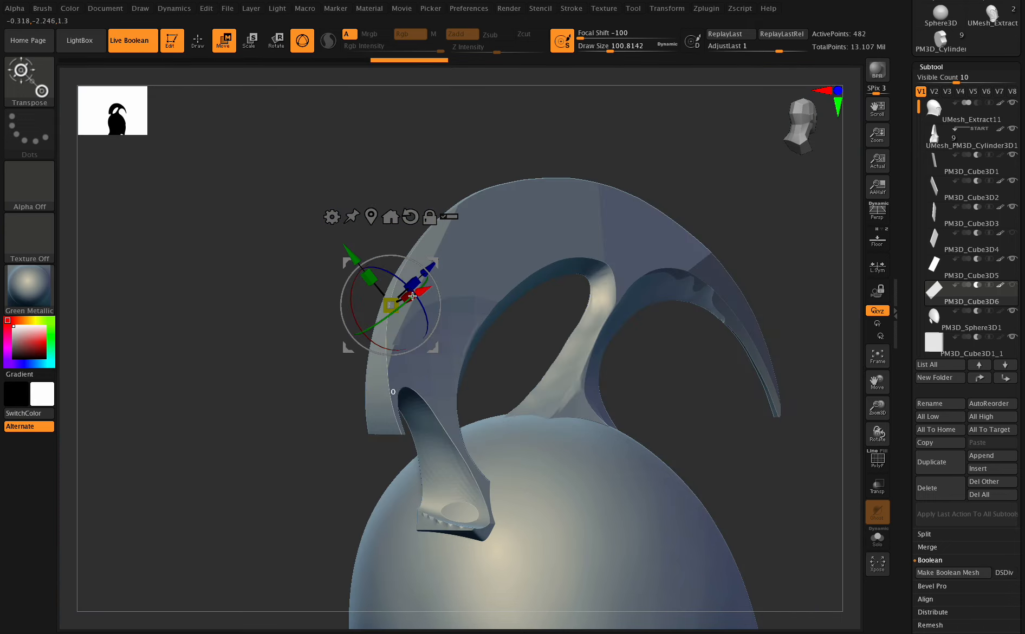
{"action": "left_click_drag", "start_coordinate": [413, 296], "coordinate": [394, 304]}
Shift the PM3D_Cube3D6 cutter along X against the crest's side, turn on its visibility and rotate it slightly around Y
{"action": "left_click_drag", "start_coordinate": [877, 433], "coordinate": [662, 338]}
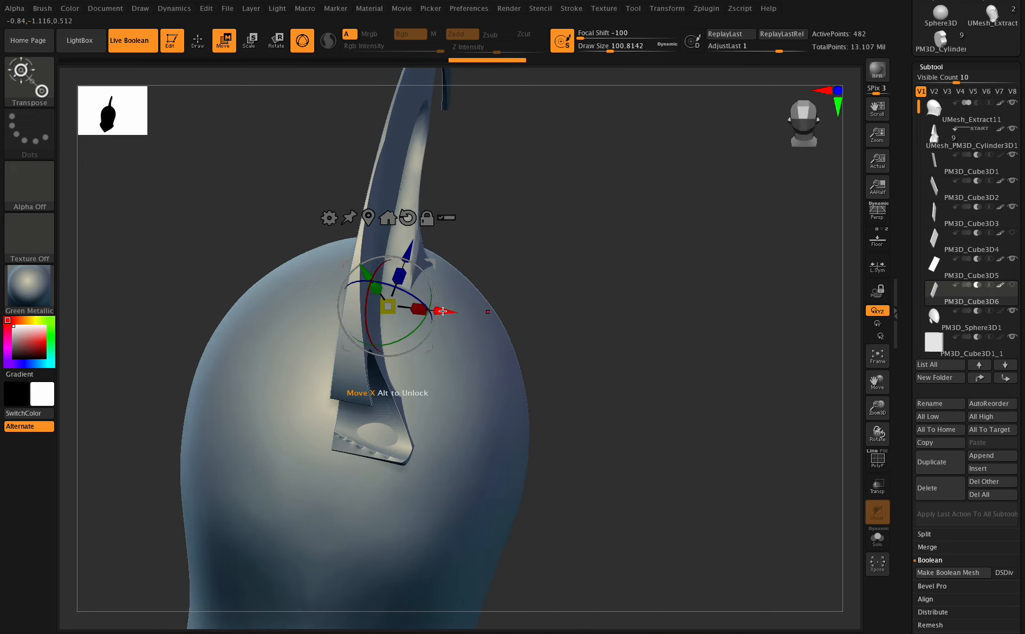
{"action": "mouse_move", "coordinate": [428, 313]}
{"action": "left_mouse_down"}
{"action": "mouse_move", "coordinate": [371, 306]}
{"action": "mouse_move", "coordinate": [419, 316]}
{"action": "left_mouse_up"}
{"action": "left_click", "coordinate": [1011, 285]}
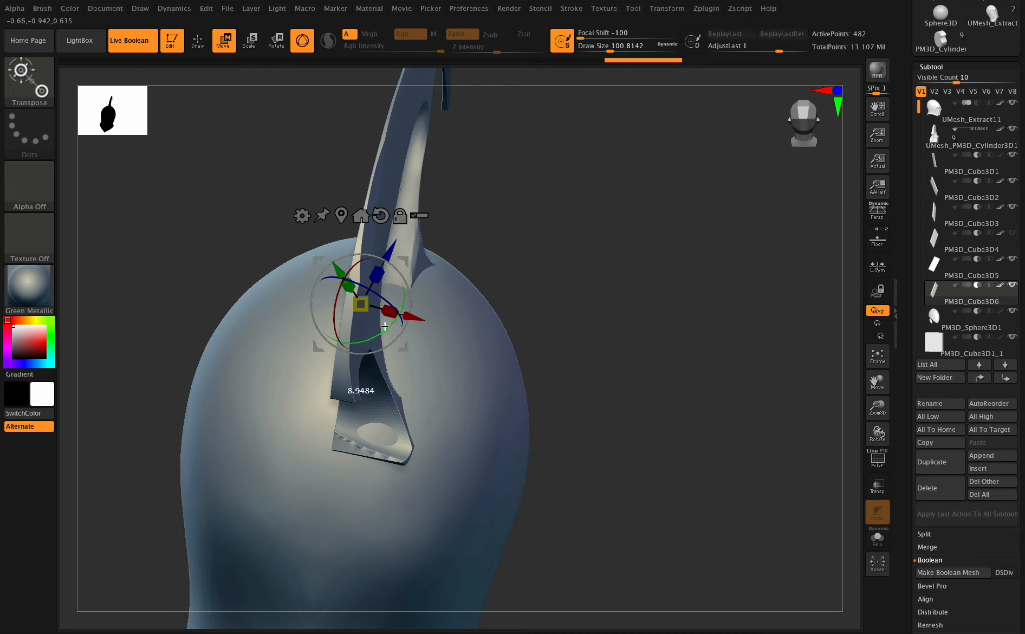
{"action": "left_click_drag", "start_coordinate": [414, 322], "coordinate": [421, 320]}
Fine-tune the PM3D_Cube3D6 cutter at the crest's rear by adjusting it along Z and rotating it slightly around Z
{"action": "left_click_drag", "start_coordinate": [878, 433], "coordinate": [869, 393]}
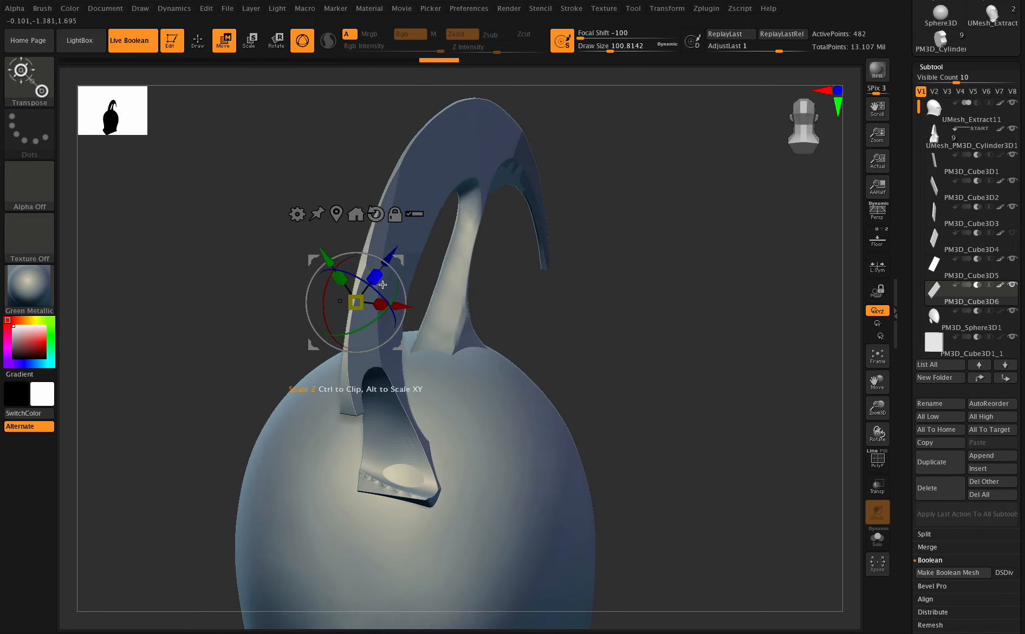
{"action": "mouse_move", "coordinate": [880, 433]}
{"action": "left_mouse_down"}
{"action": "mouse_move", "coordinate": [884, 398]}
{"action": "mouse_move", "coordinate": [878, 430]}
{"action": "left_mouse_up"}
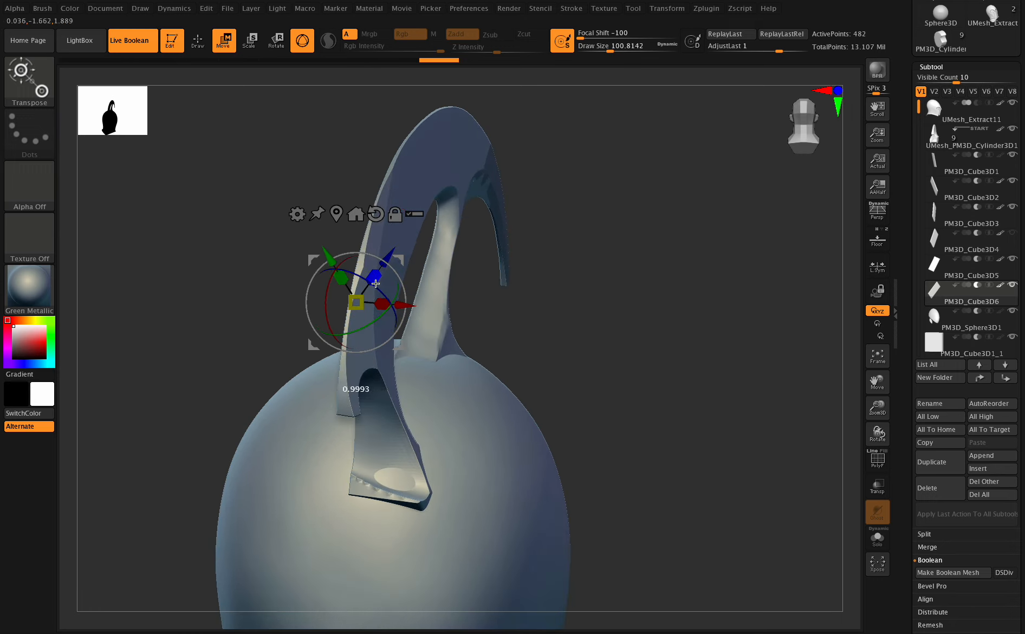
{"action": "left_click_drag", "start_coordinate": [376, 283], "coordinate": [391, 250]}
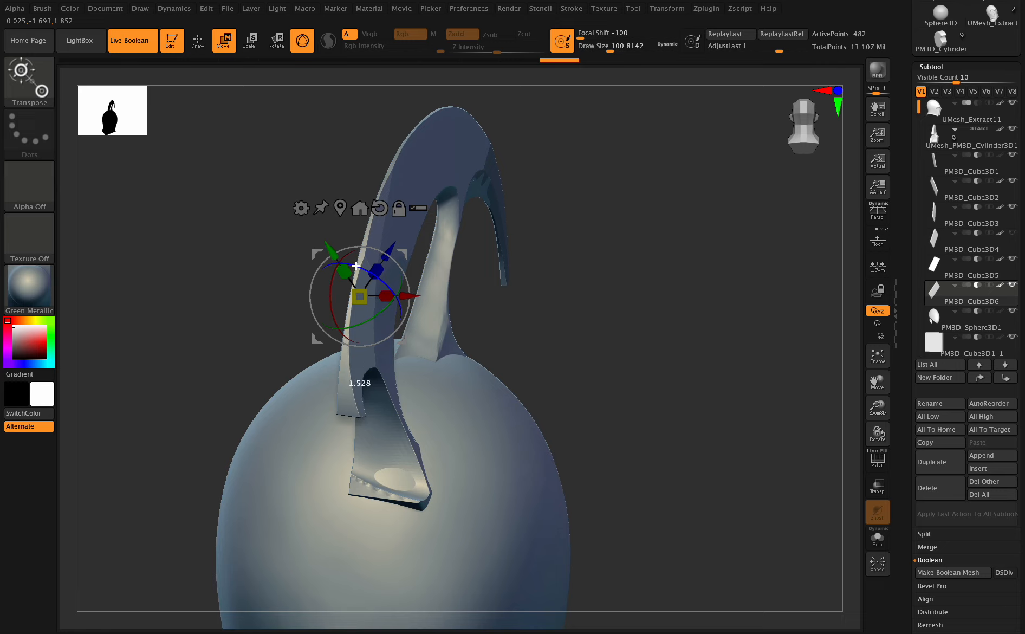
{"action": "mouse_move", "coordinate": [377, 253]}
{"action": "left_mouse_down"}
{"action": "mouse_move", "coordinate": [388, 239]}
{"action": "mouse_move", "coordinate": [362, 261]}
{"action": "left_mouse_up"}
{"action": "left_click_drag", "start_coordinate": [410, 288], "coordinate": [410, 288]}
Render the helmet in Best quality from an angled view to check the crest's facets, and return to Draw mode
{"action": "left_click_drag", "start_coordinate": [877, 433], "coordinate": [878, 387]}
{"action": "left_click_drag", "start_coordinate": [875, 390], "coordinate": [834, 389]}
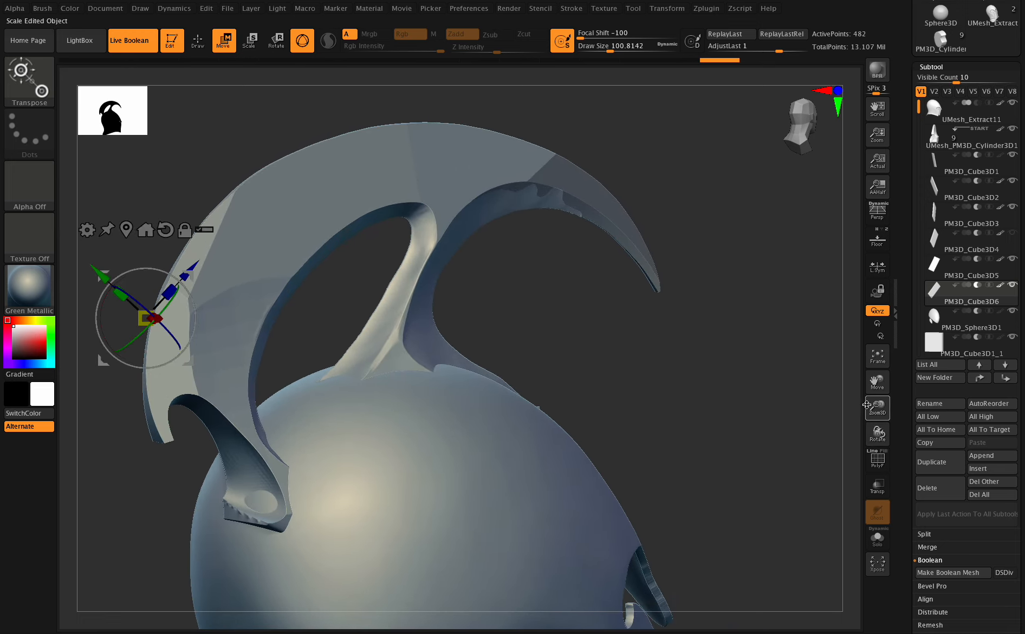
{"action": "left_click_drag", "start_coordinate": [885, 434], "coordinate": [858, 430]}
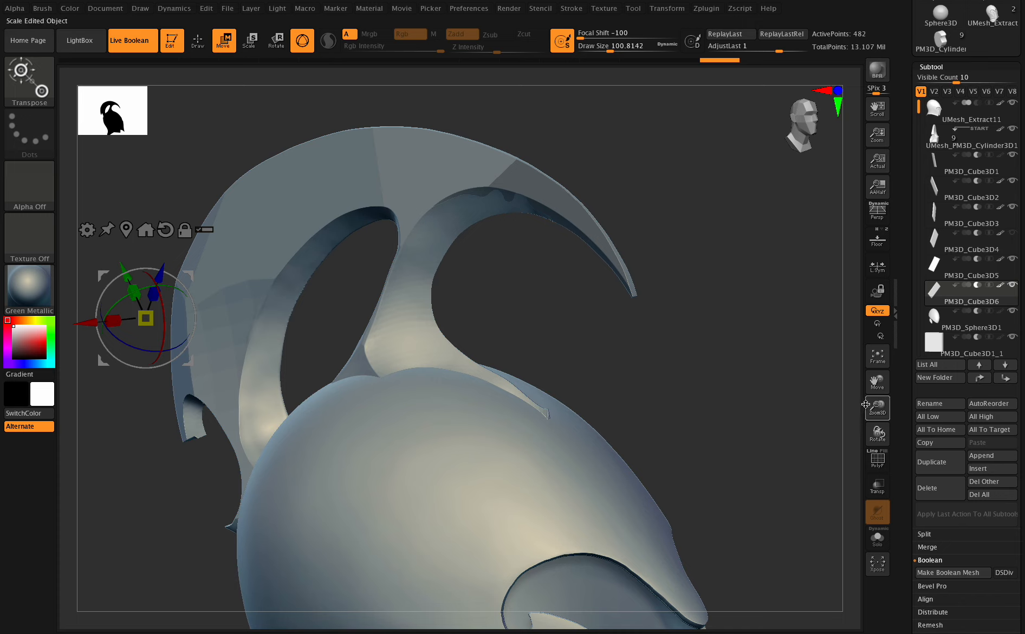
{"action": "left_click", "coordinate": [493, 8]}
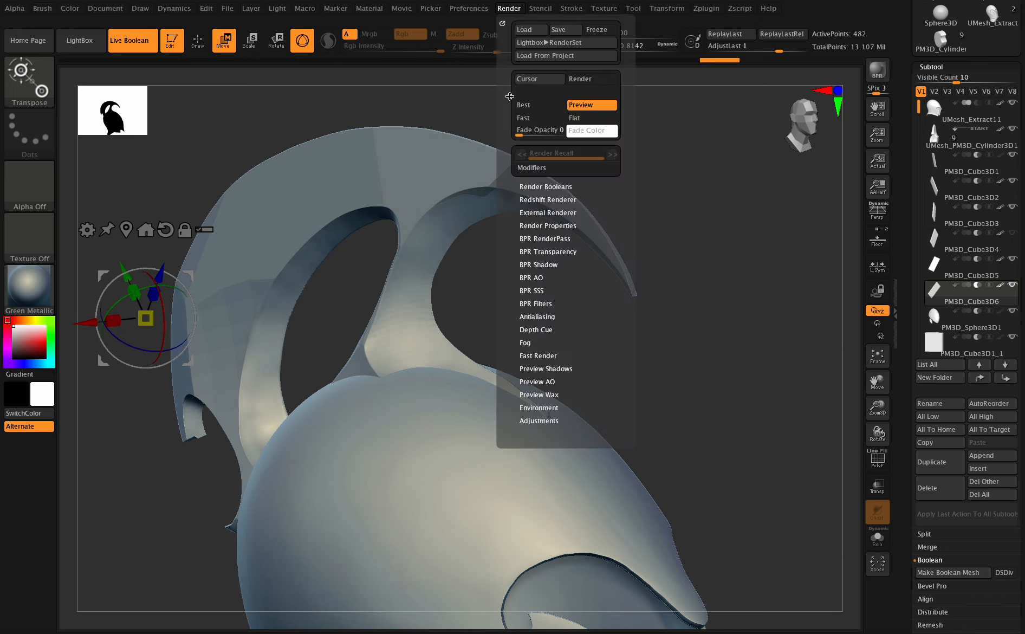
{"action": "left_click", "coordinate": [523, 107]}
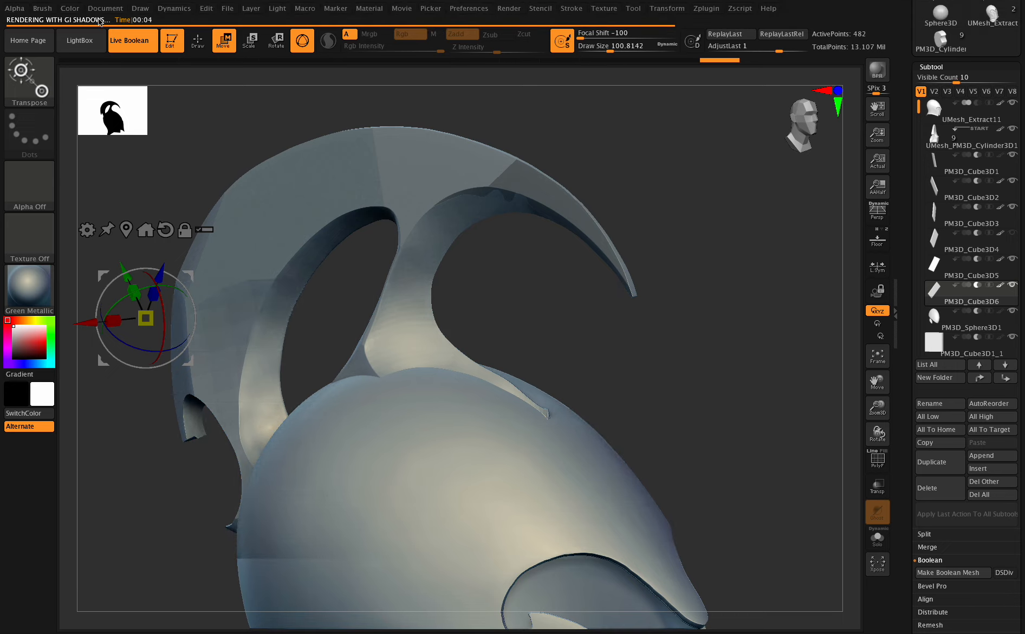
{"action": "left_click", "coordinate": [199, 42]}
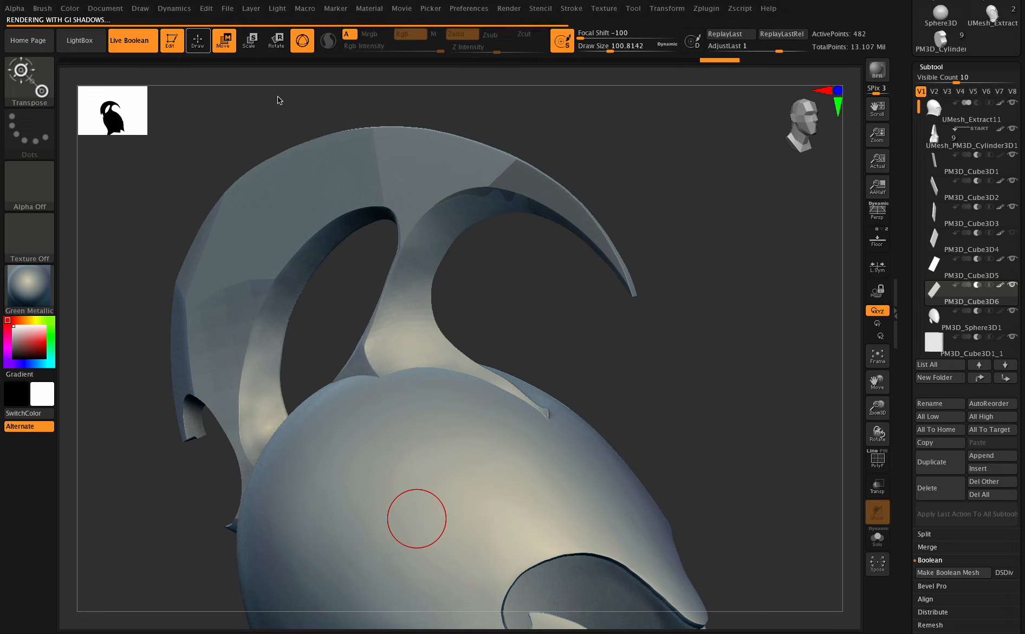
{"action": "key", "text": "q"}
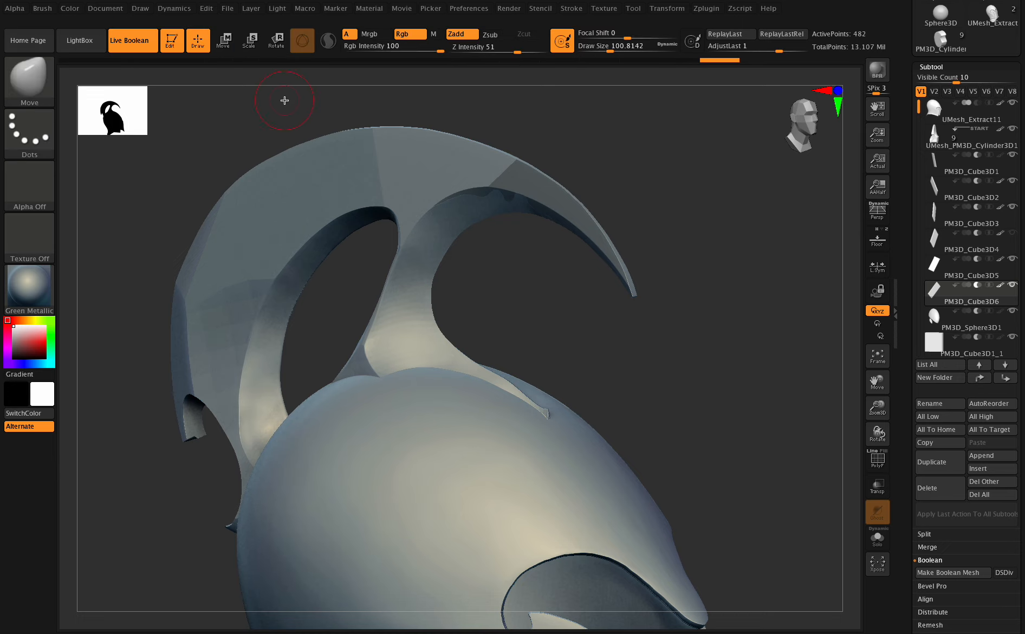